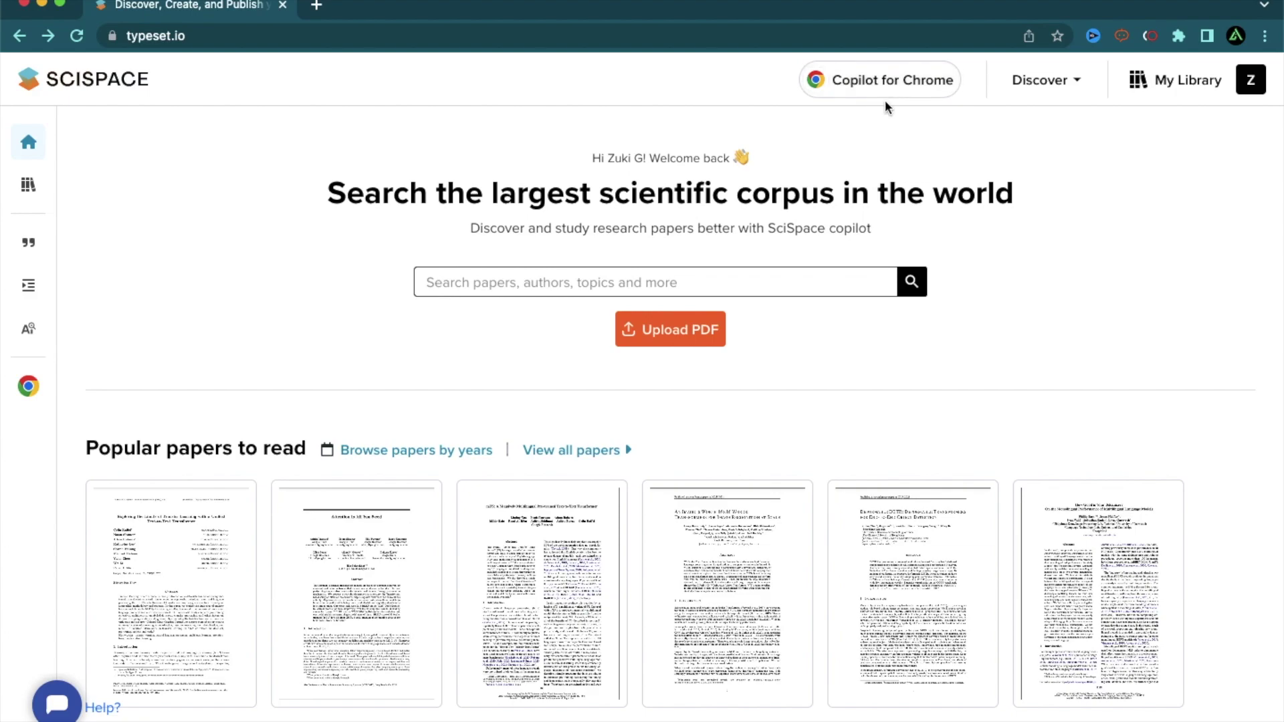
Highlight 'scientific', 'SciSpace', 'researchers' and 'internet' on the SciSpace page, then bring up the newsletter window
drag(600, 194, 728, 198)
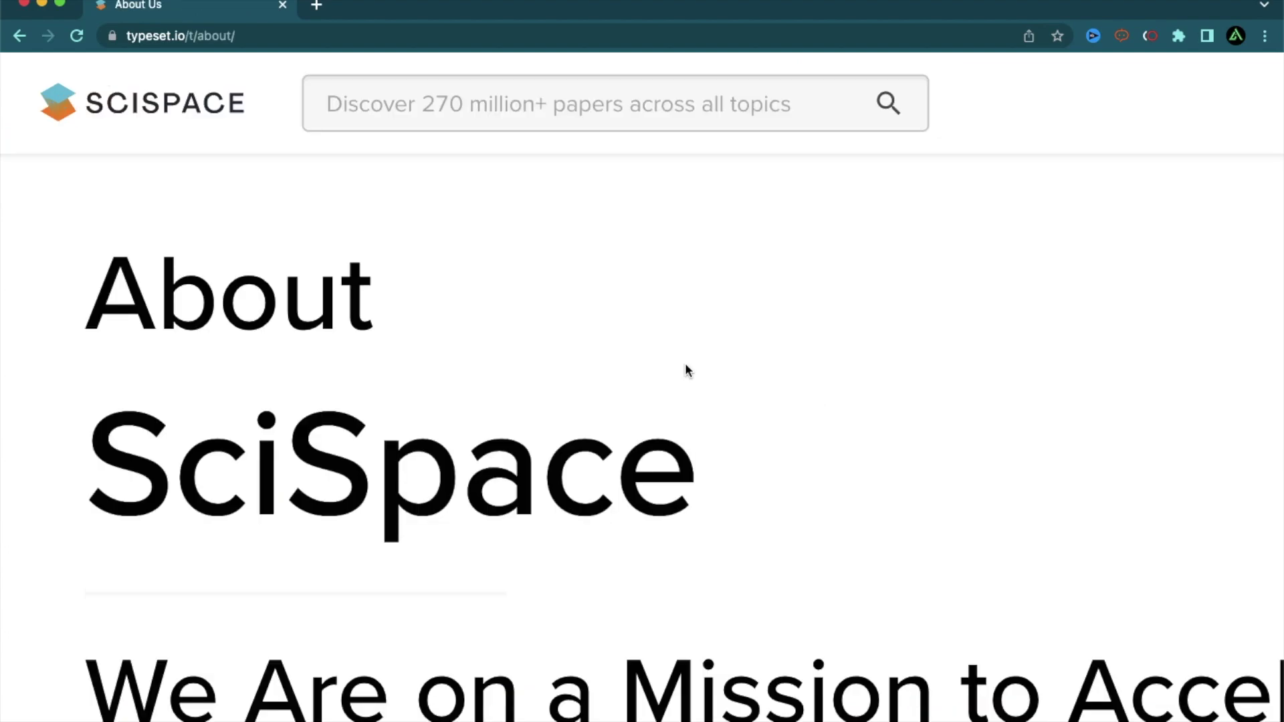
drag(93, 473, 702, 484)
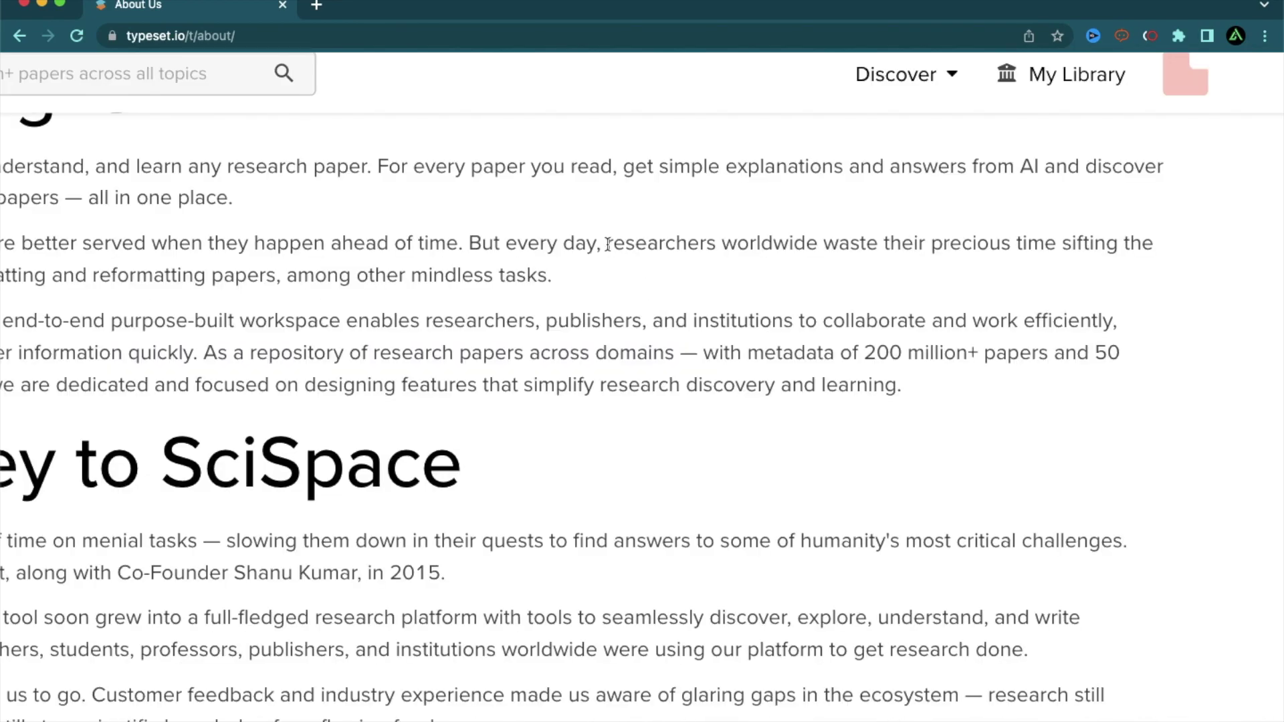
drag(606, 244, 721, 243)
scroll(610, 261, left, 8)
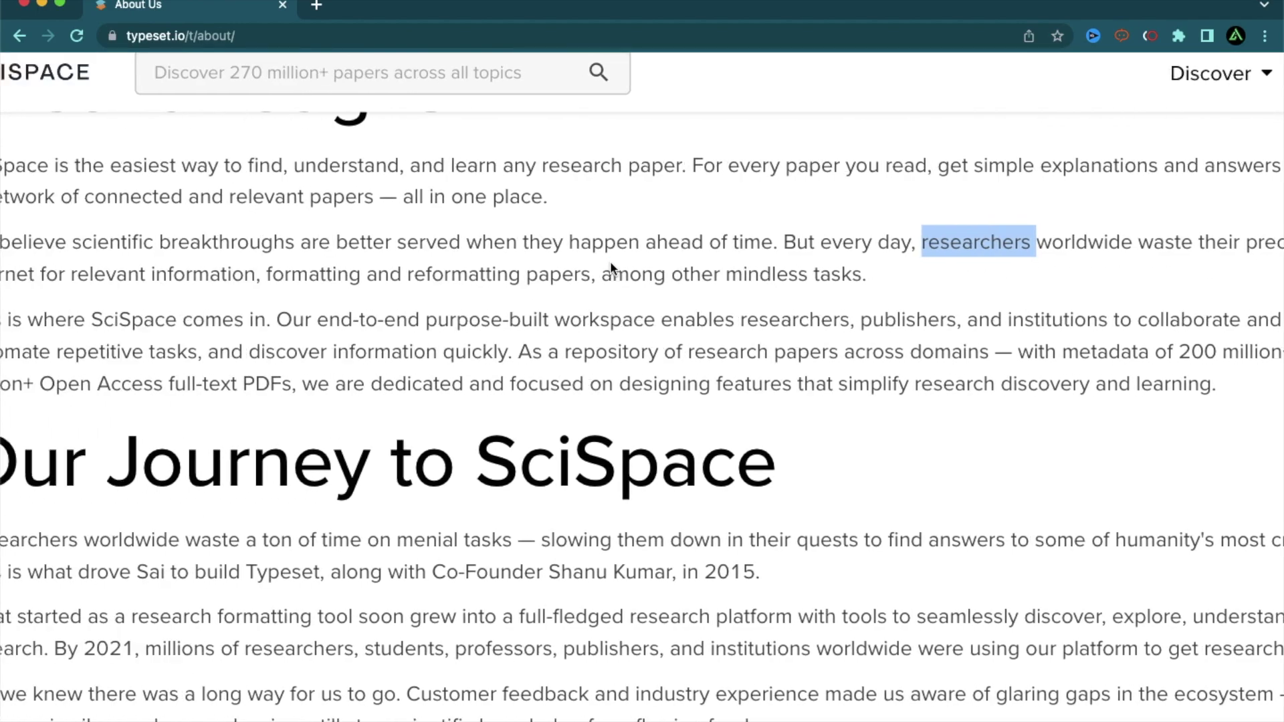
drag(200, 275, 1105, 275)
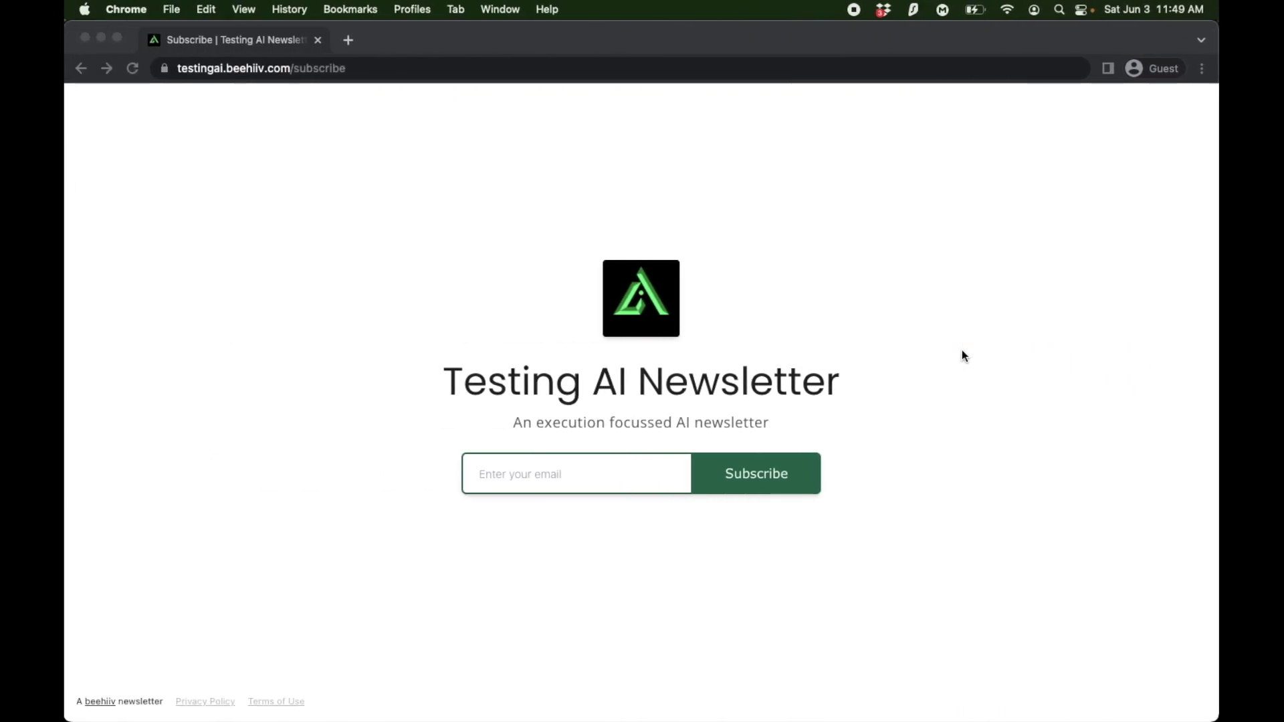
click(962, 351)
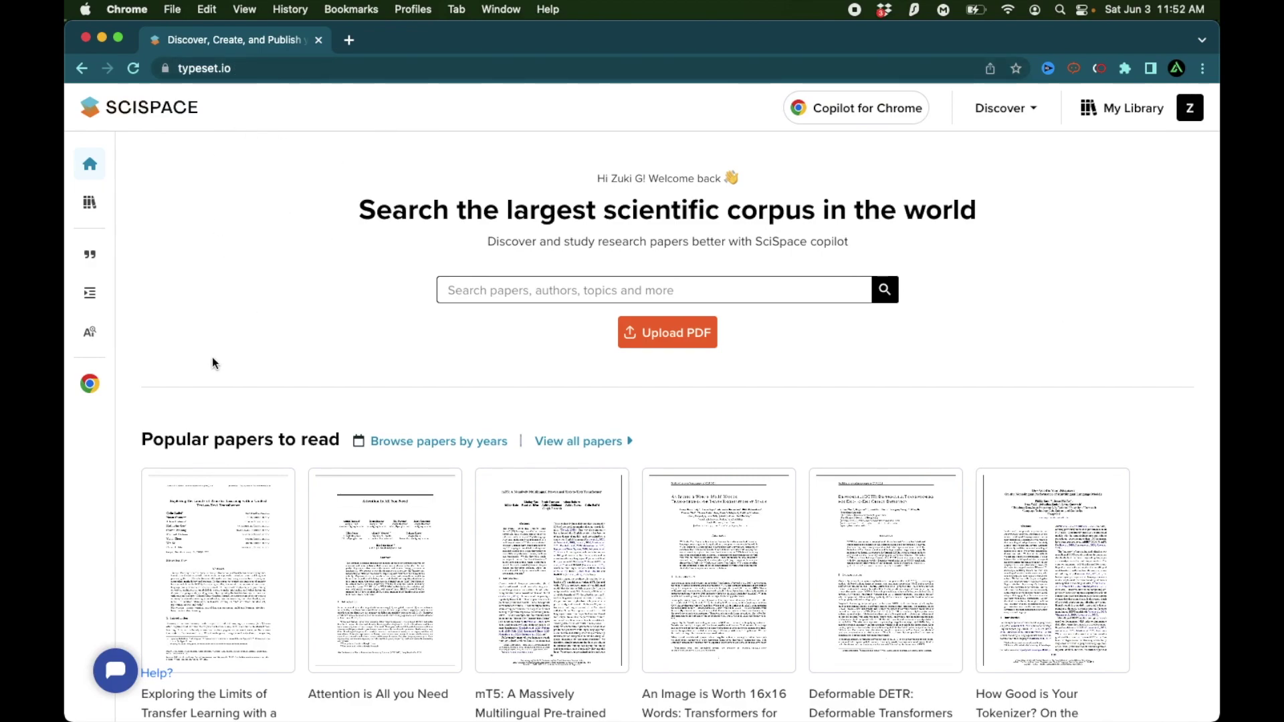
Scroll down the SciSpace page and highlight the Trending questions heading
scroll(852, 500, down, 7)
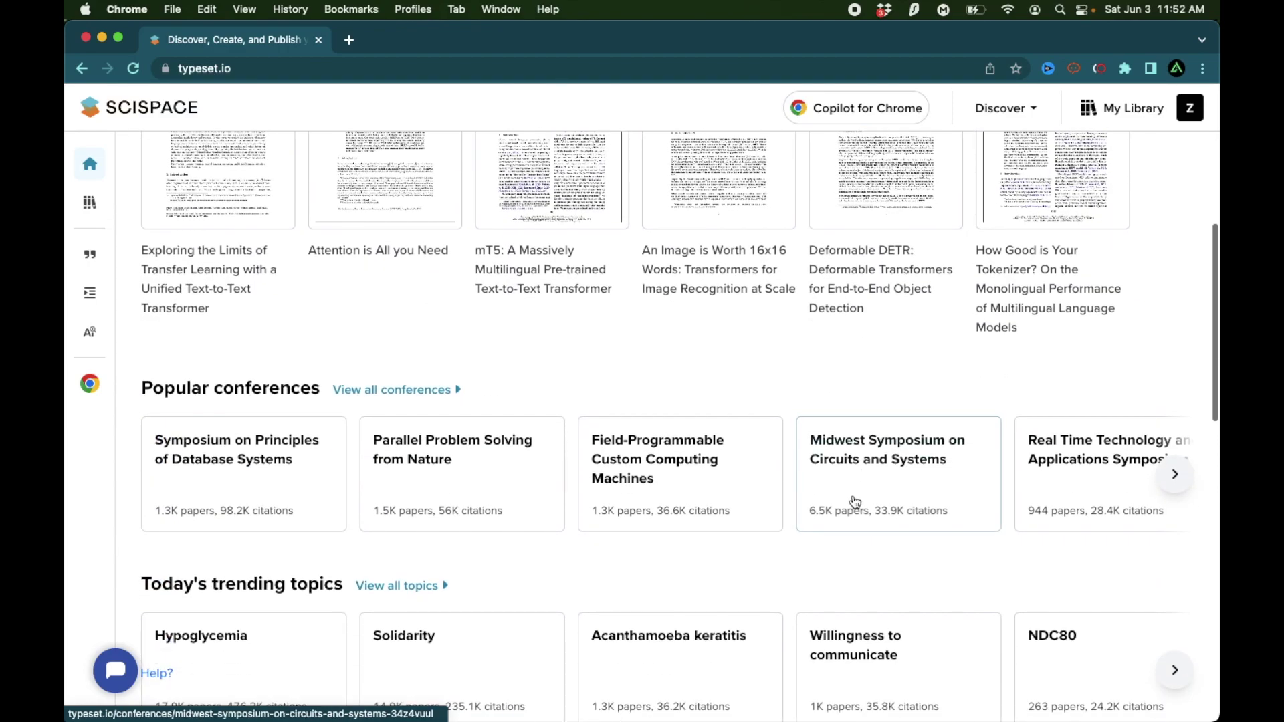
scroll(853, 500, down, 5)
scroll(588, 194, up, 3)
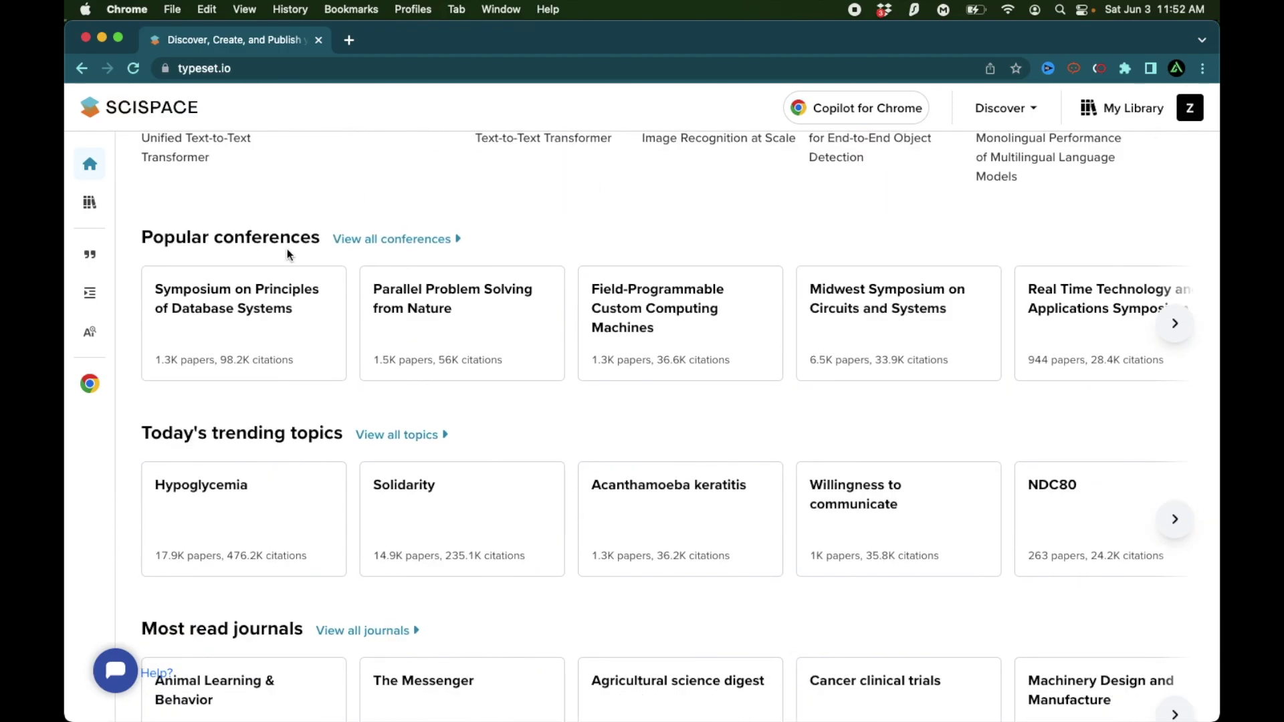
scroll(260, 221, down, 2)
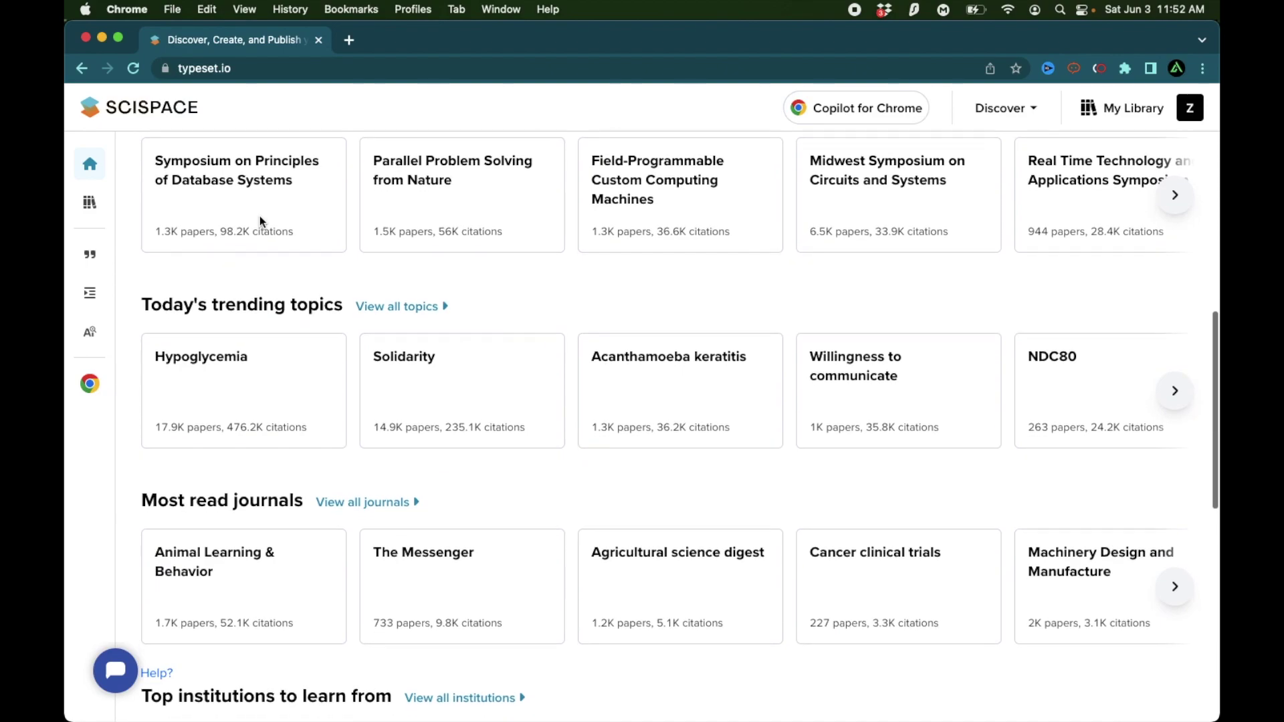
scroll(320, 302, down, 3)
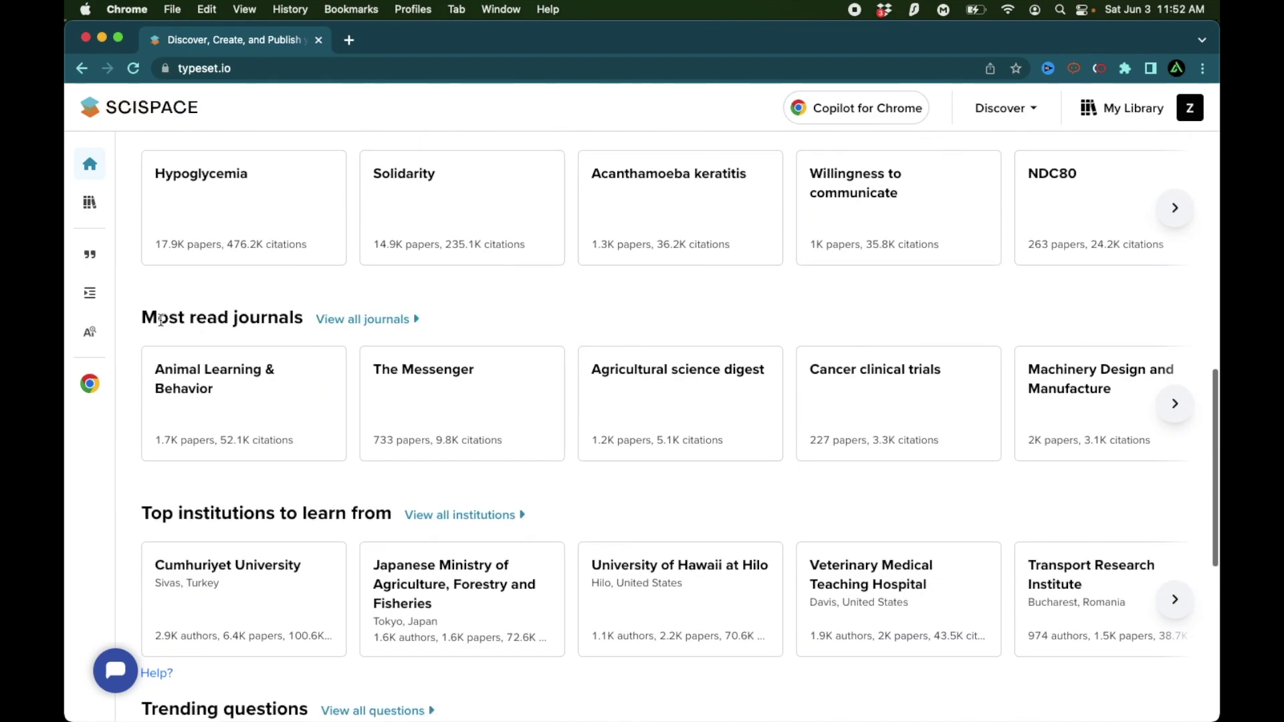
scroll(287, 301, down, 2)
drag(133, 402, 280, 401)
scroll(282, 398, down, 3)
drag(141, 411, 309, 411)
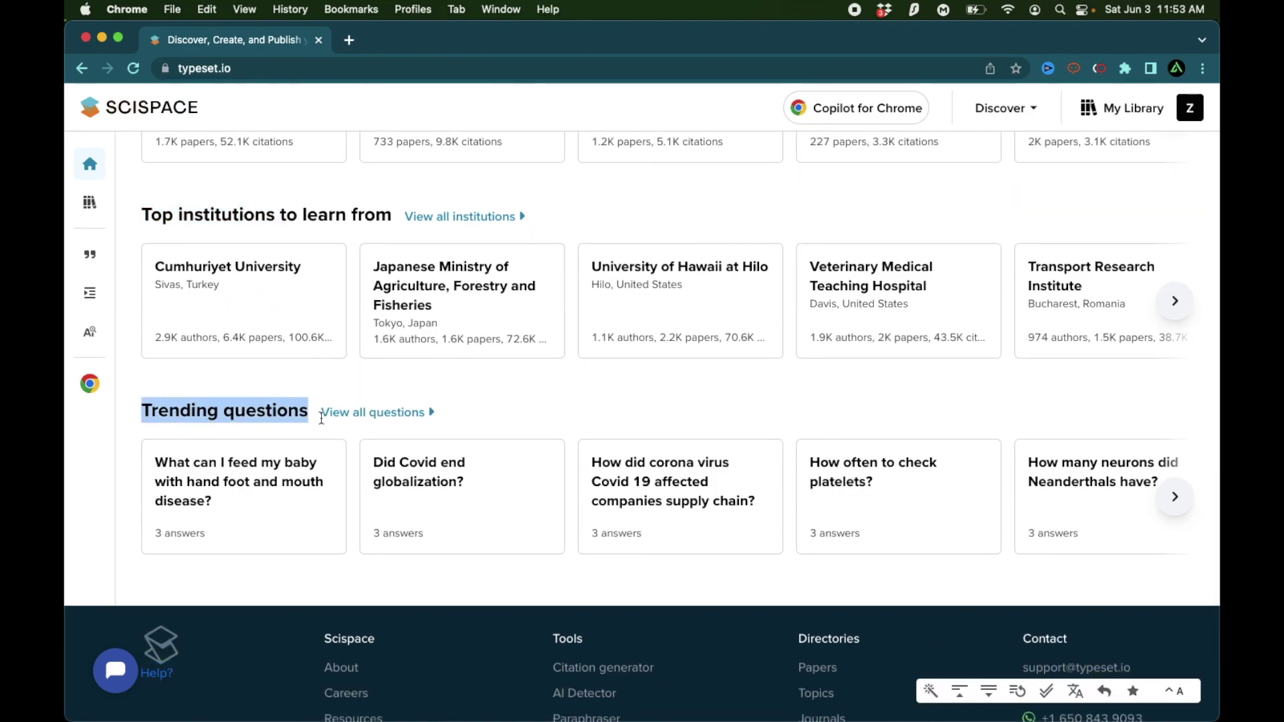
scroll(1030, 222, up, 15)
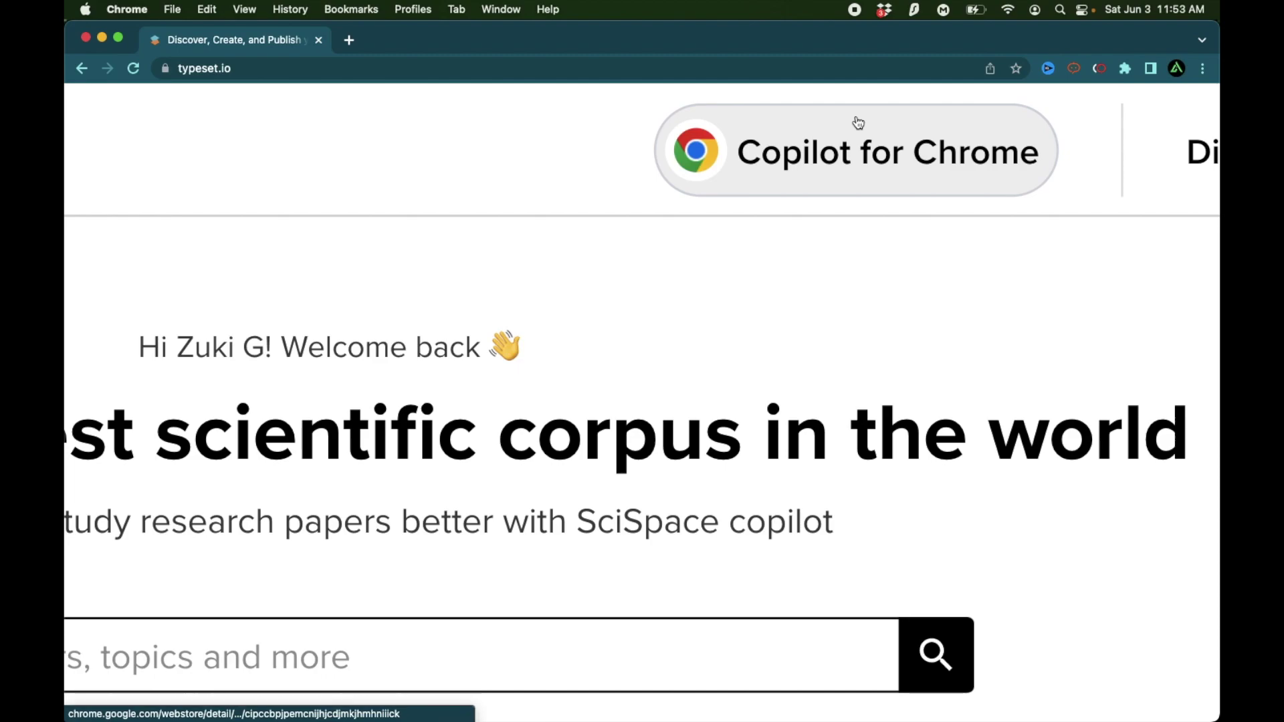
Review the SciSpace Copilot extension's store listing and its 100,000+ users, then check installed extensions
click(826, 172)
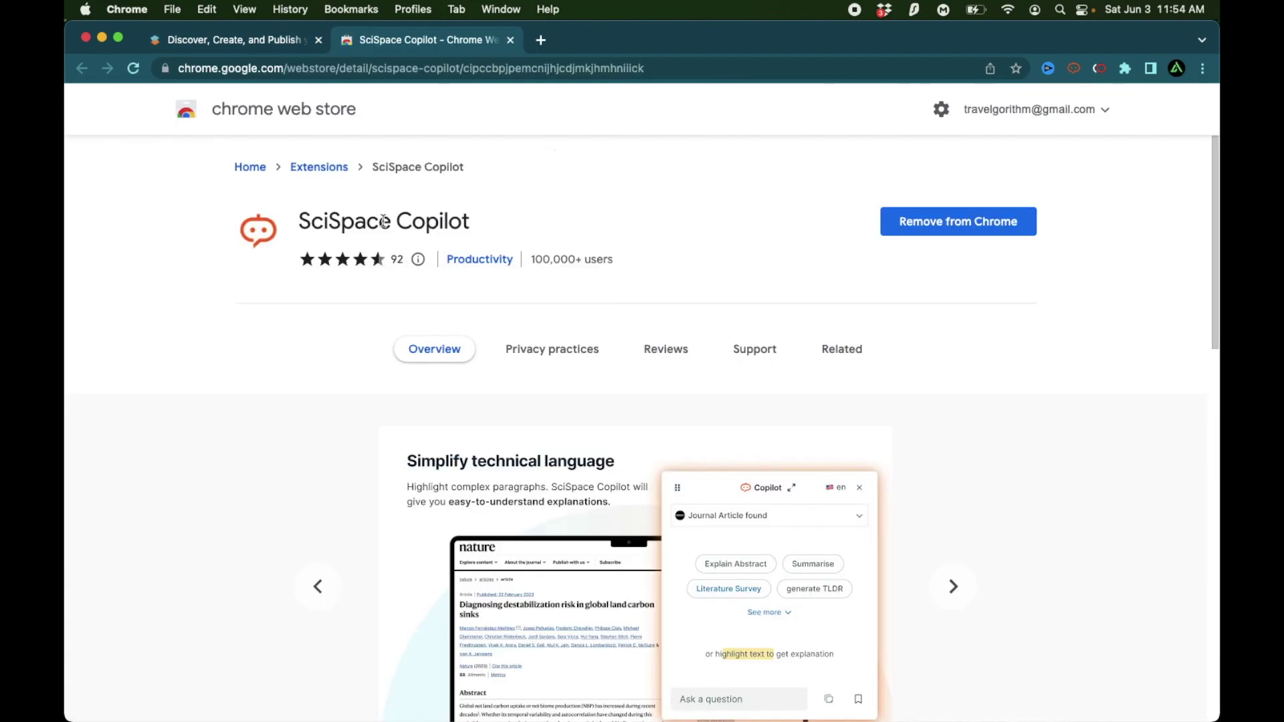
drag(300, 222, 476, 230)
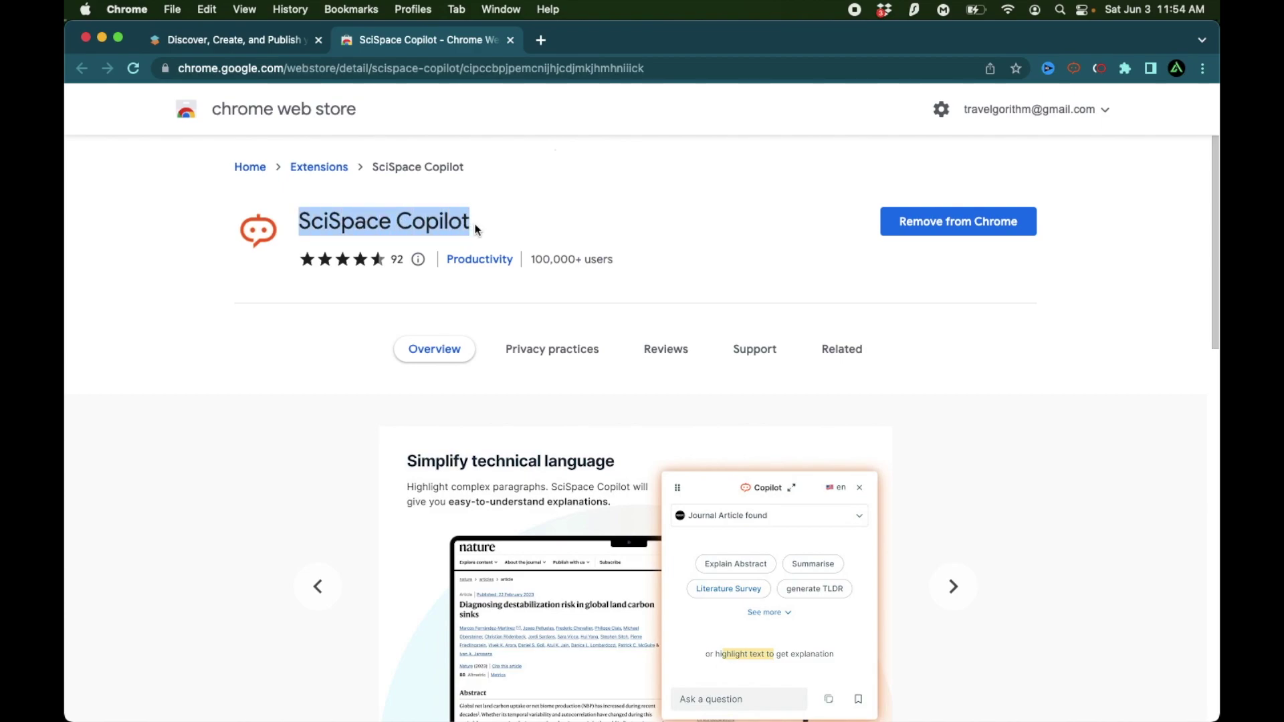
click(588, 224)
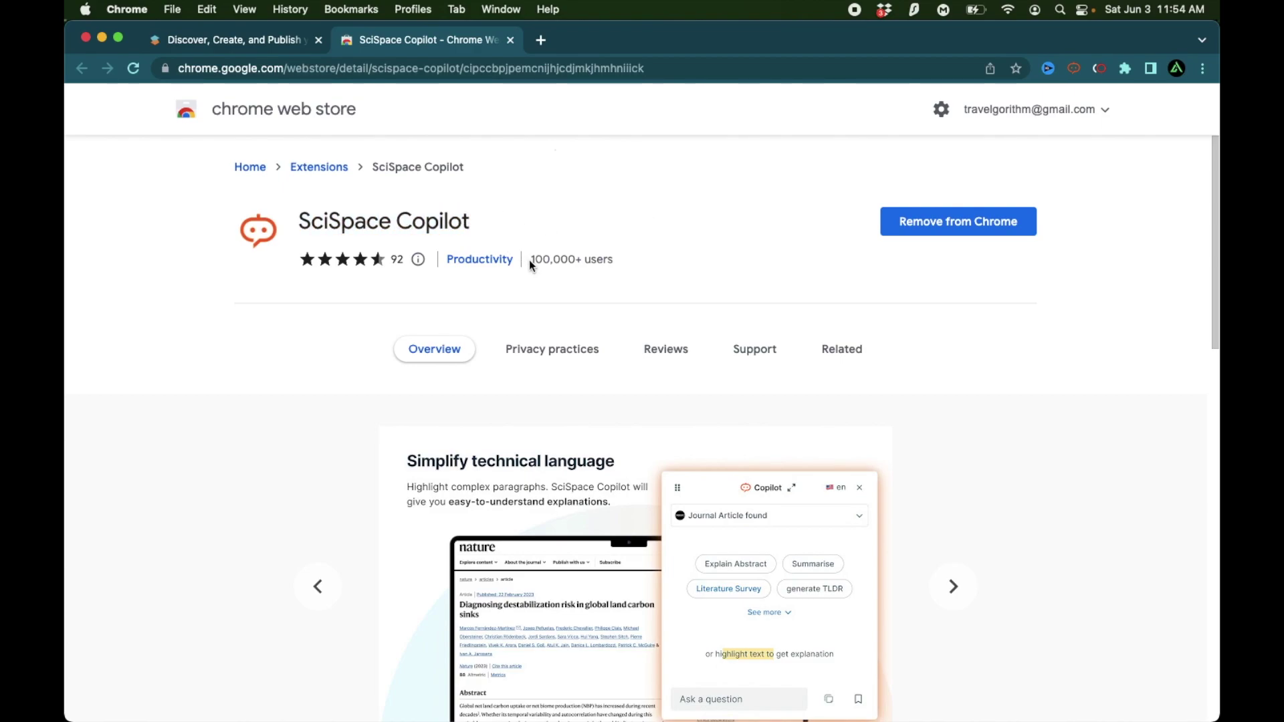
drag(528, 259, 616, 262)
key(super+w)
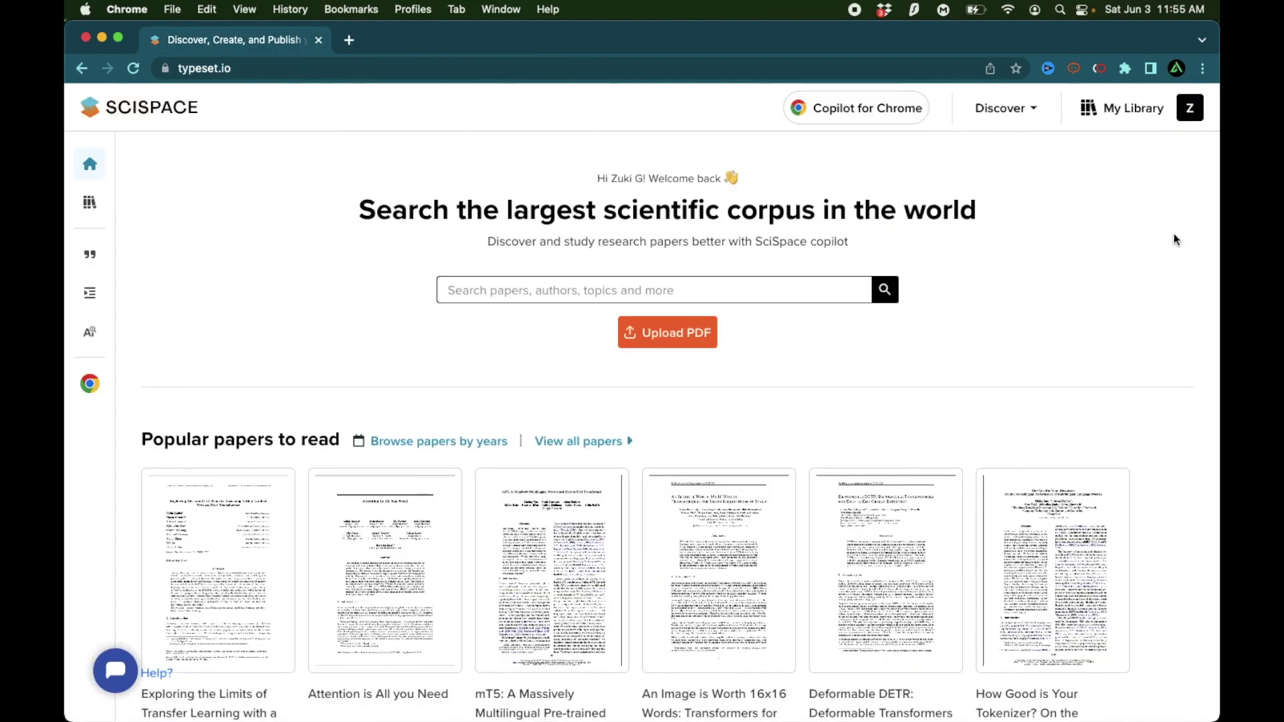
click(1125, 68)
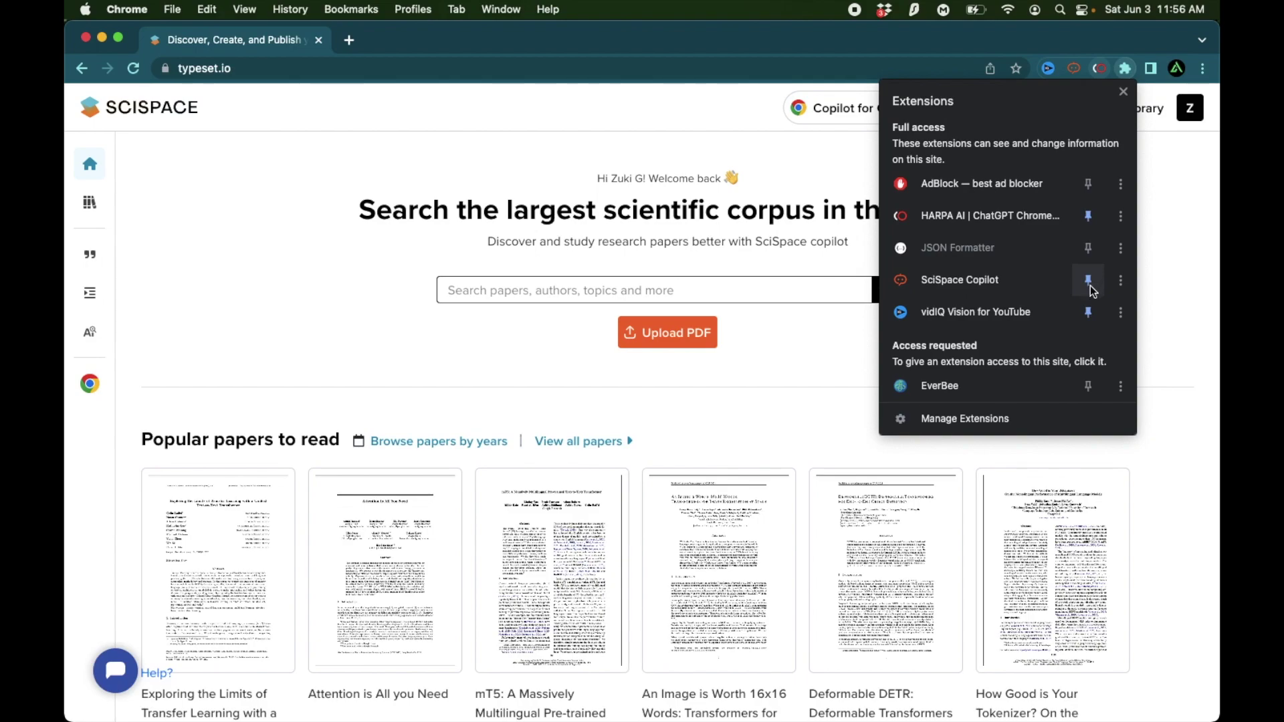
key(Escape)
Scroll down and open the 'Attention is All you Need' paper
scroll(1007, 211, down, 1)
scroll(395, 304, down, 2)
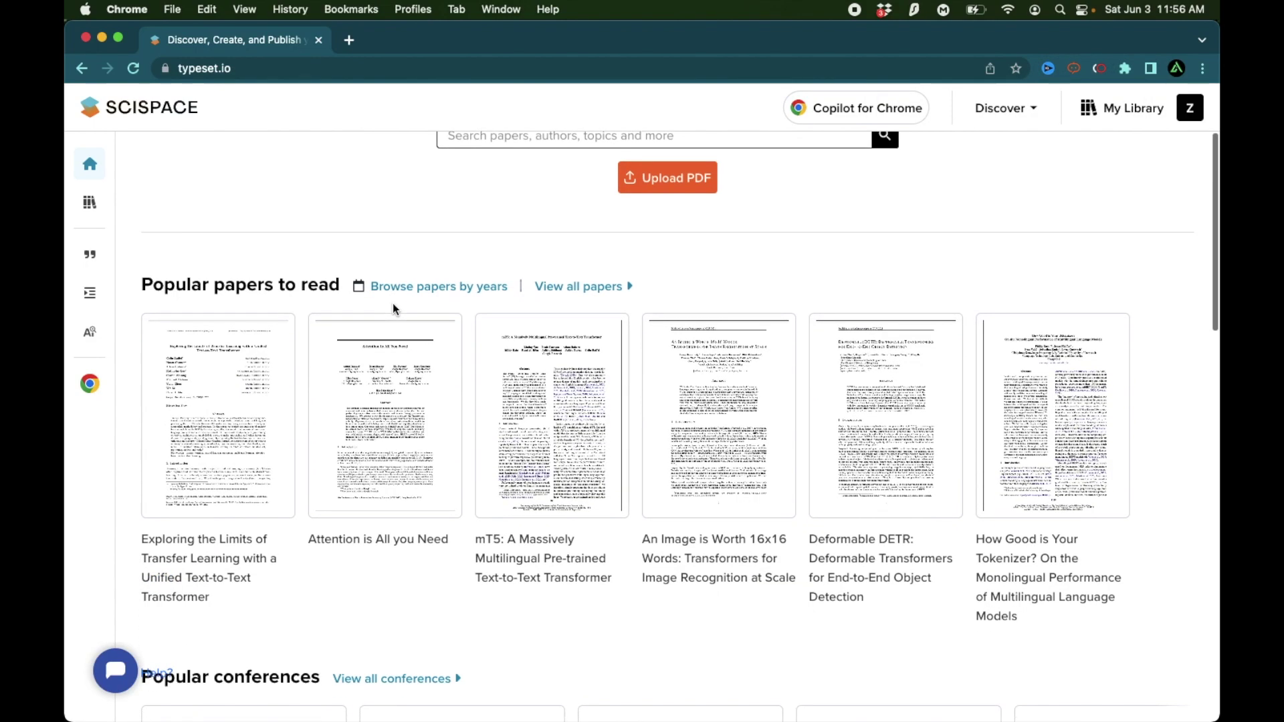
scroll(392, 303, down, 1)
click(373, 371)
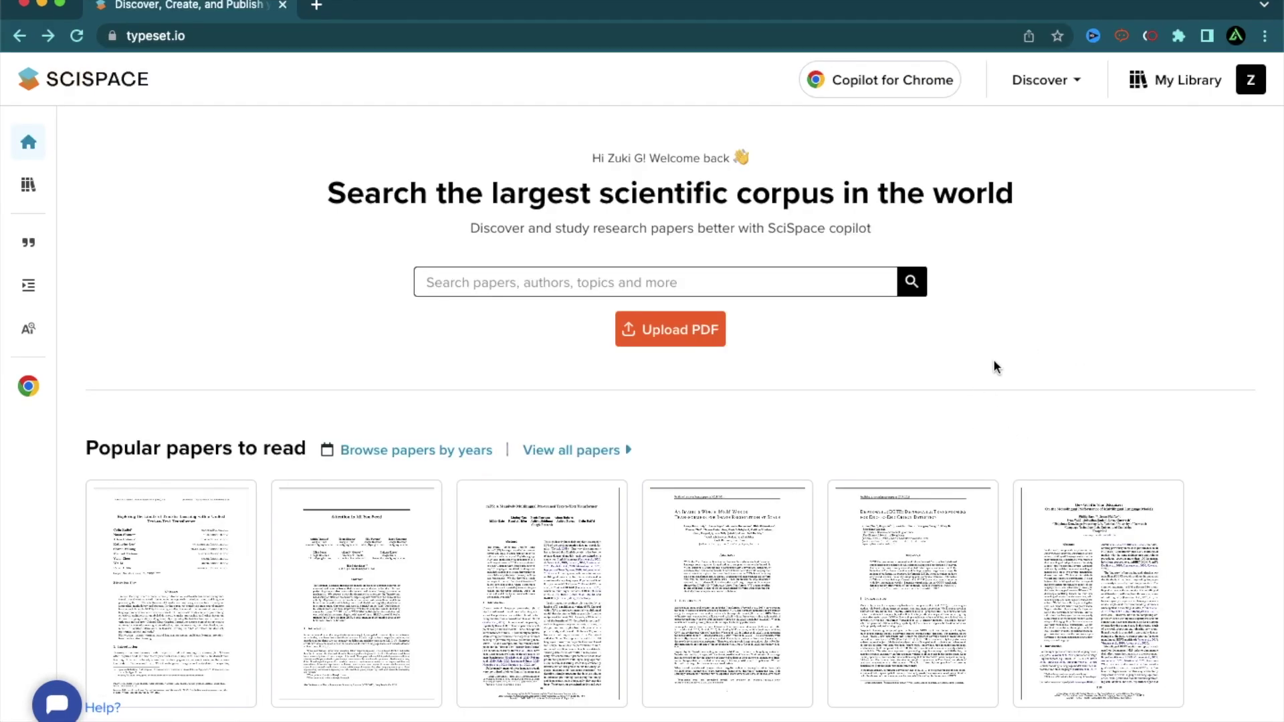
Search SciSpace for 'Cholesterol' papers
click(569, 286)
text(Cholesterol)
key(Return)
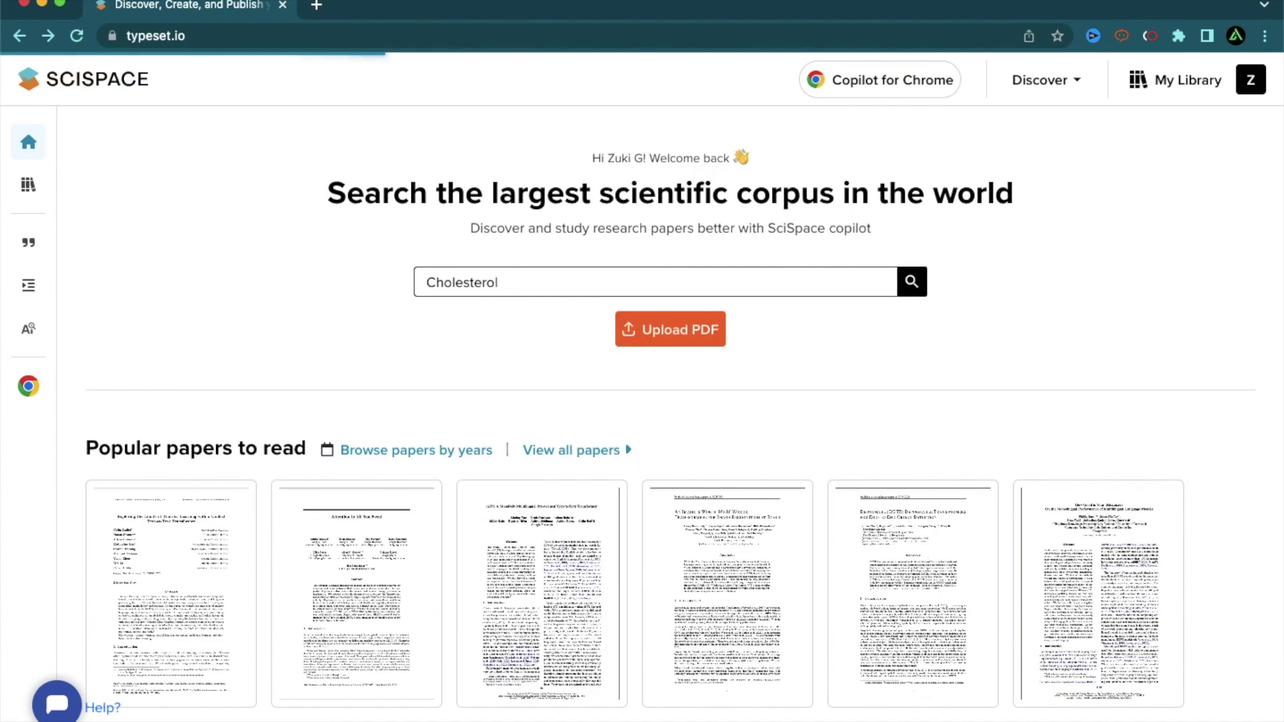
scroll(95, 171, up, 5)
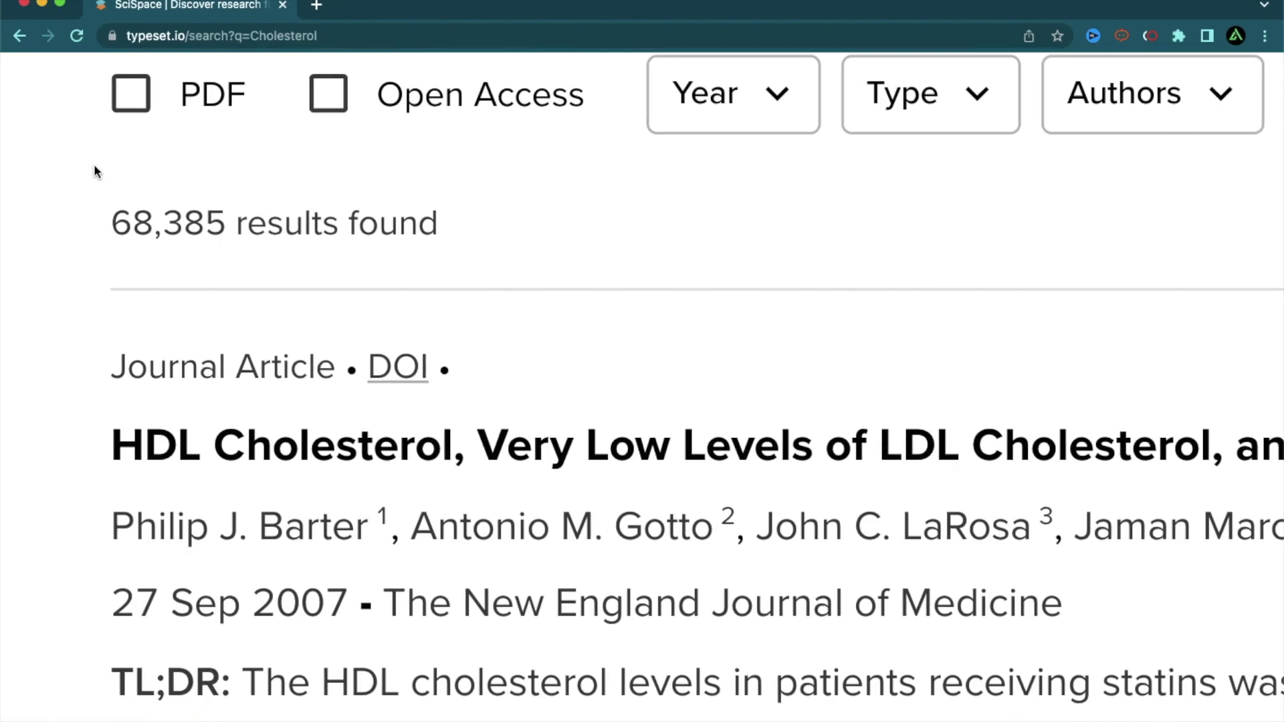
scroll(94, 171, down, 5)
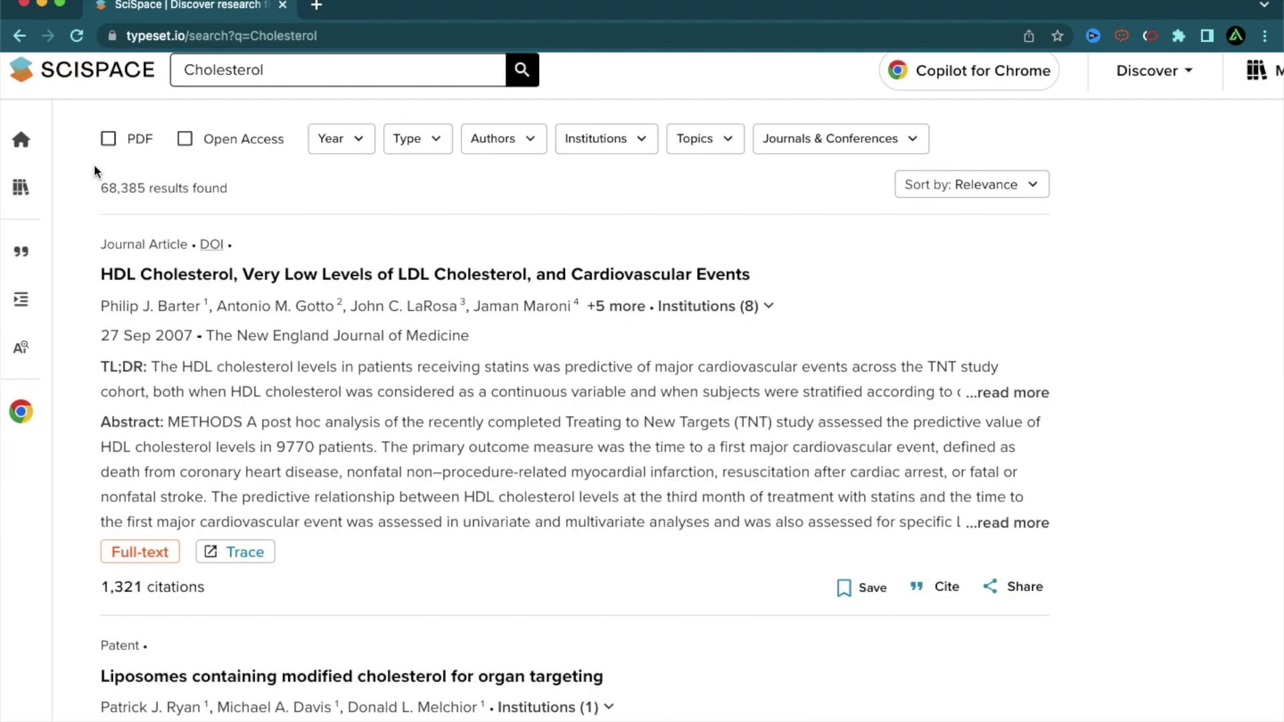
Open the HDL Cholesterol paper and read its PDF in full screen
click(522, 277)
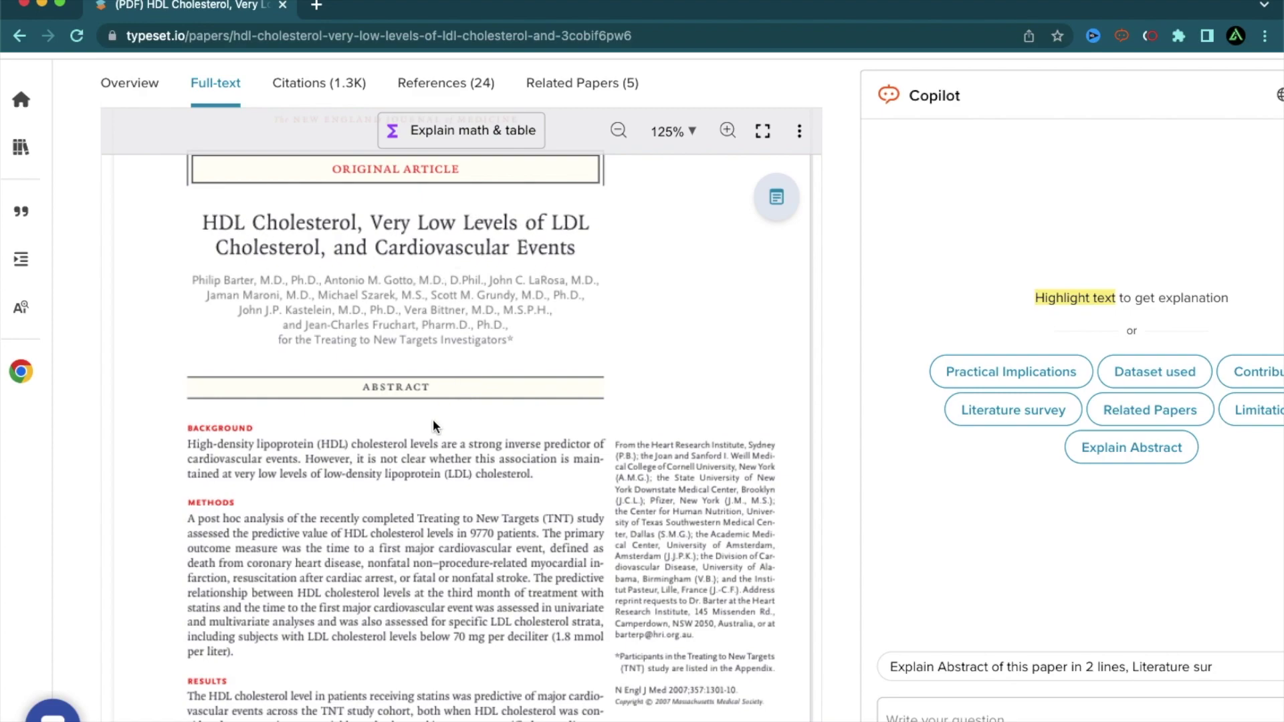
scroll(431, 419, down, 10)
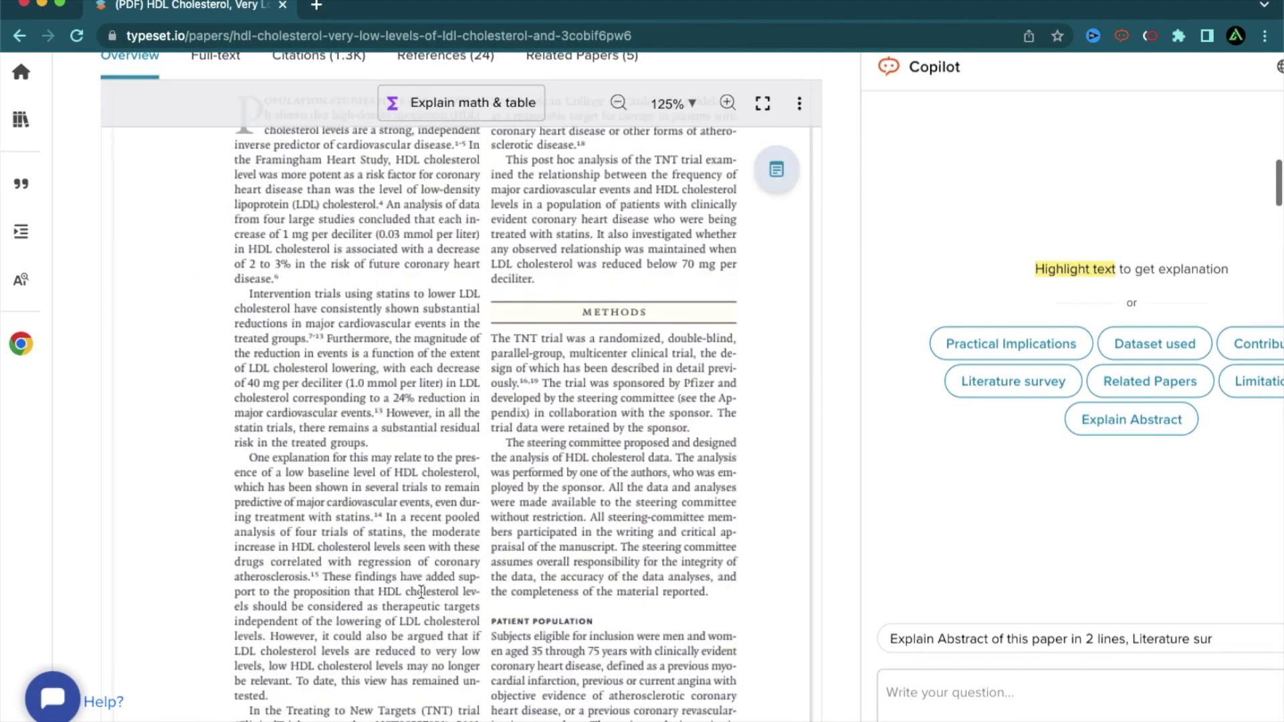
scroll(421, 591, down, 20)
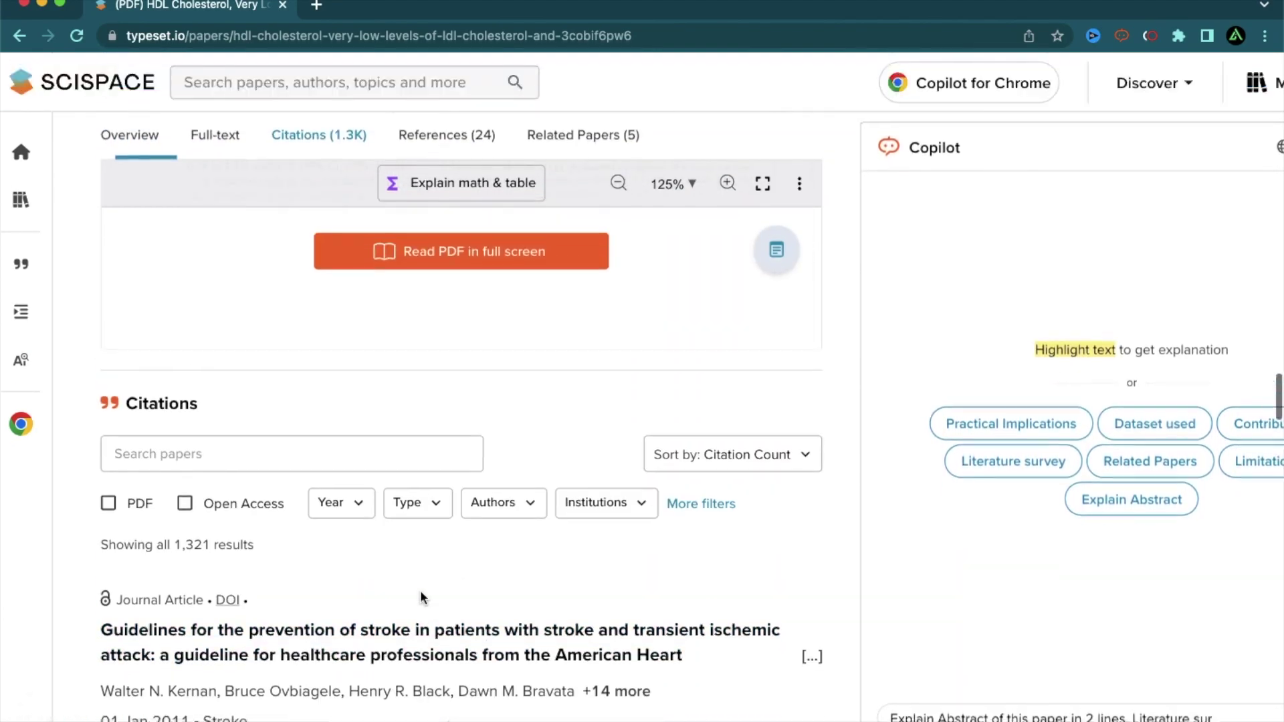
click(490, 260)
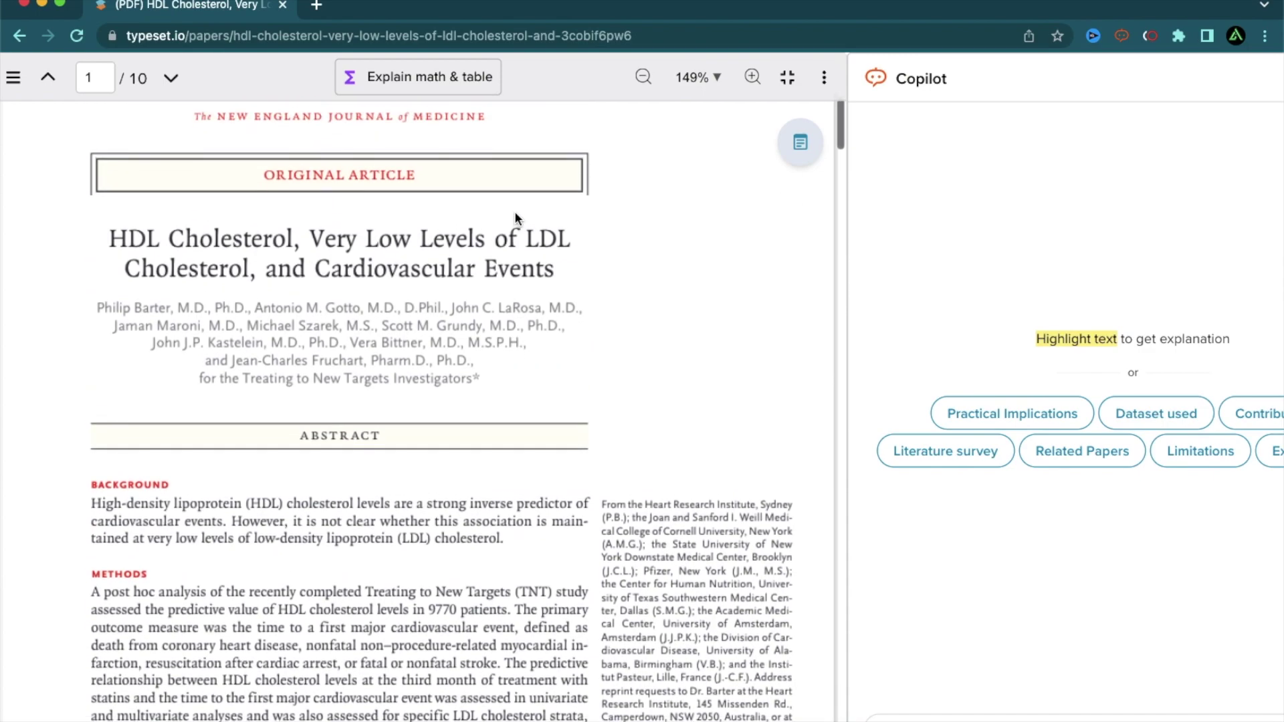
Zoom the page out, select the Methods predictive-relationship passage, and ask Copilot to explain it
scroll(511, 230, down, 4)
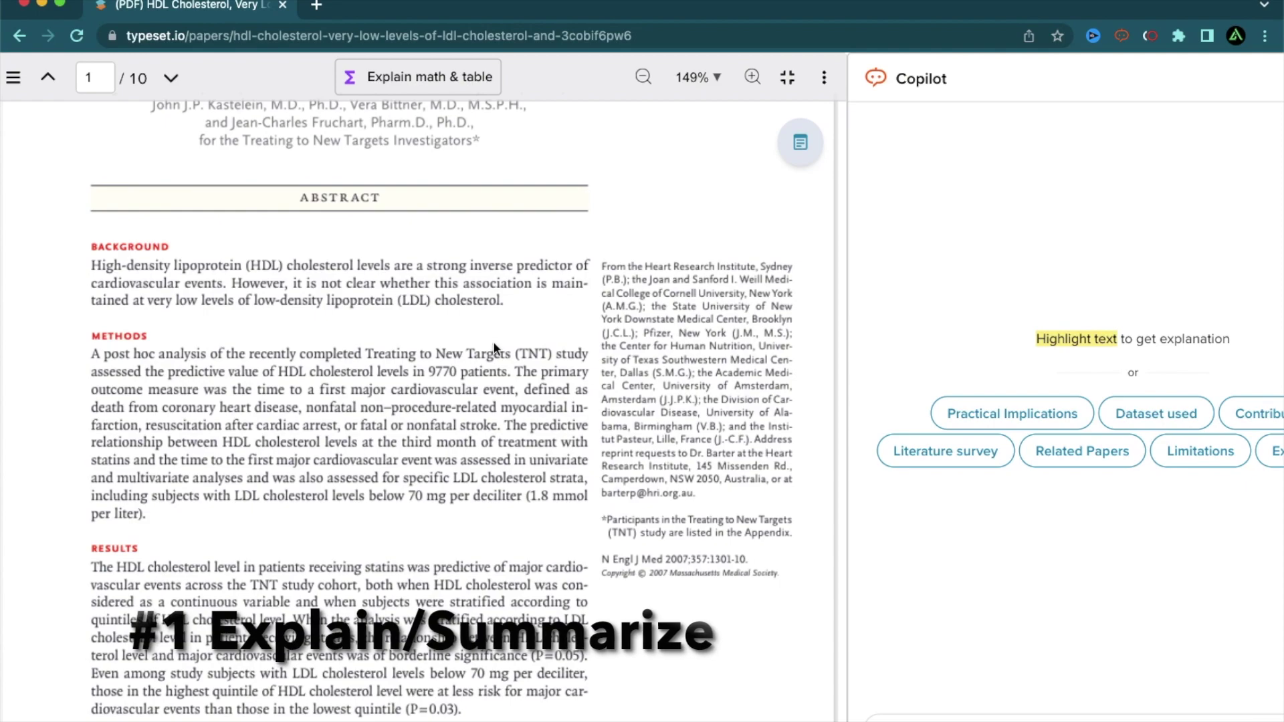
key(super+minus)
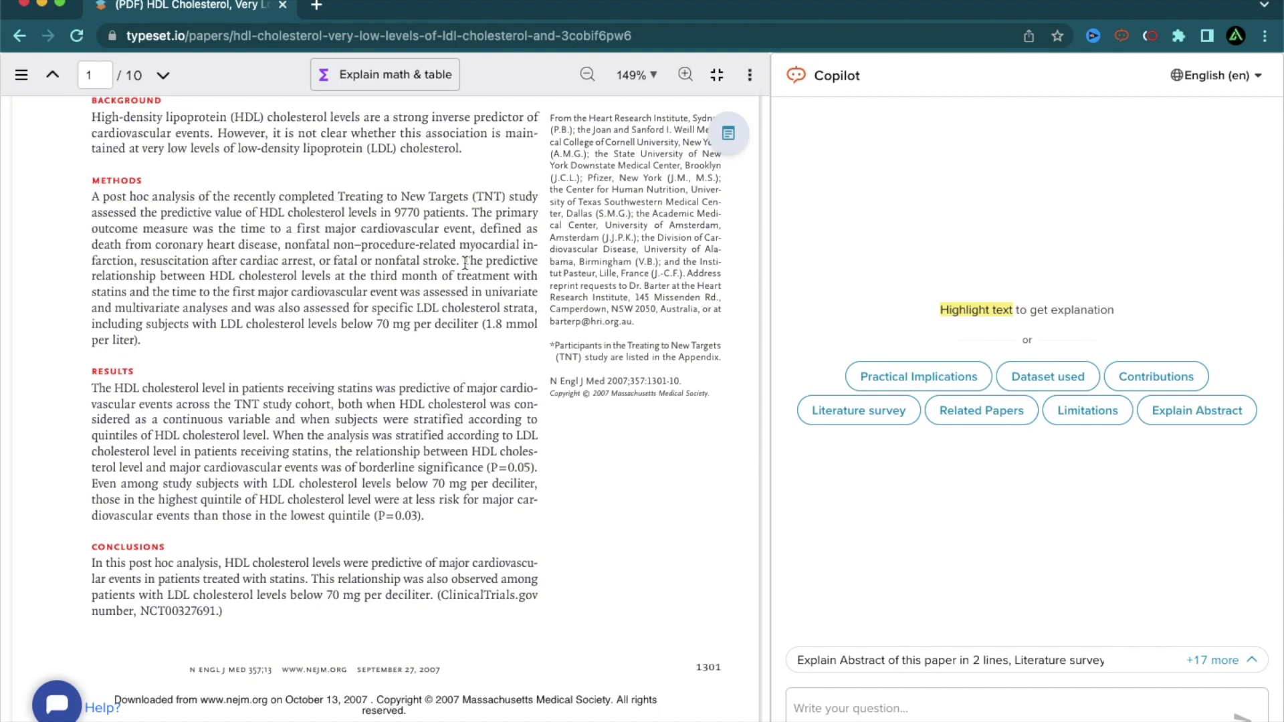
drag(465, 262, 142, 341)
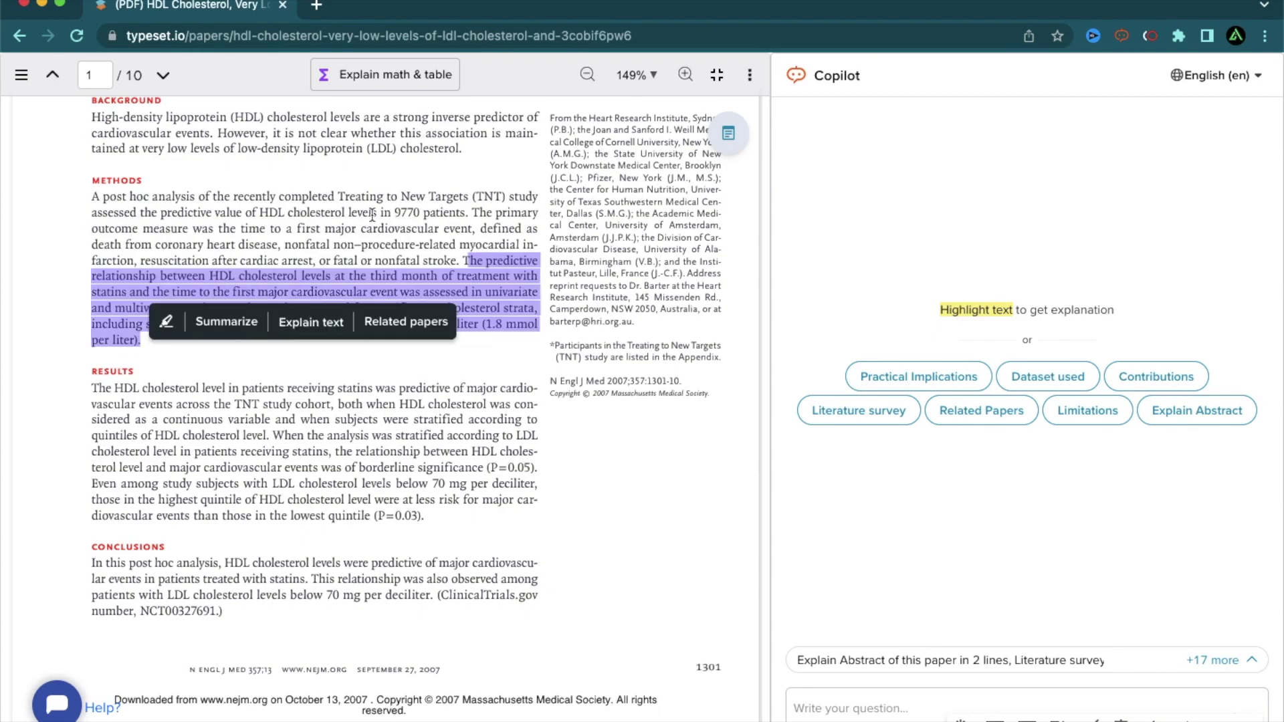
click(321, 334)
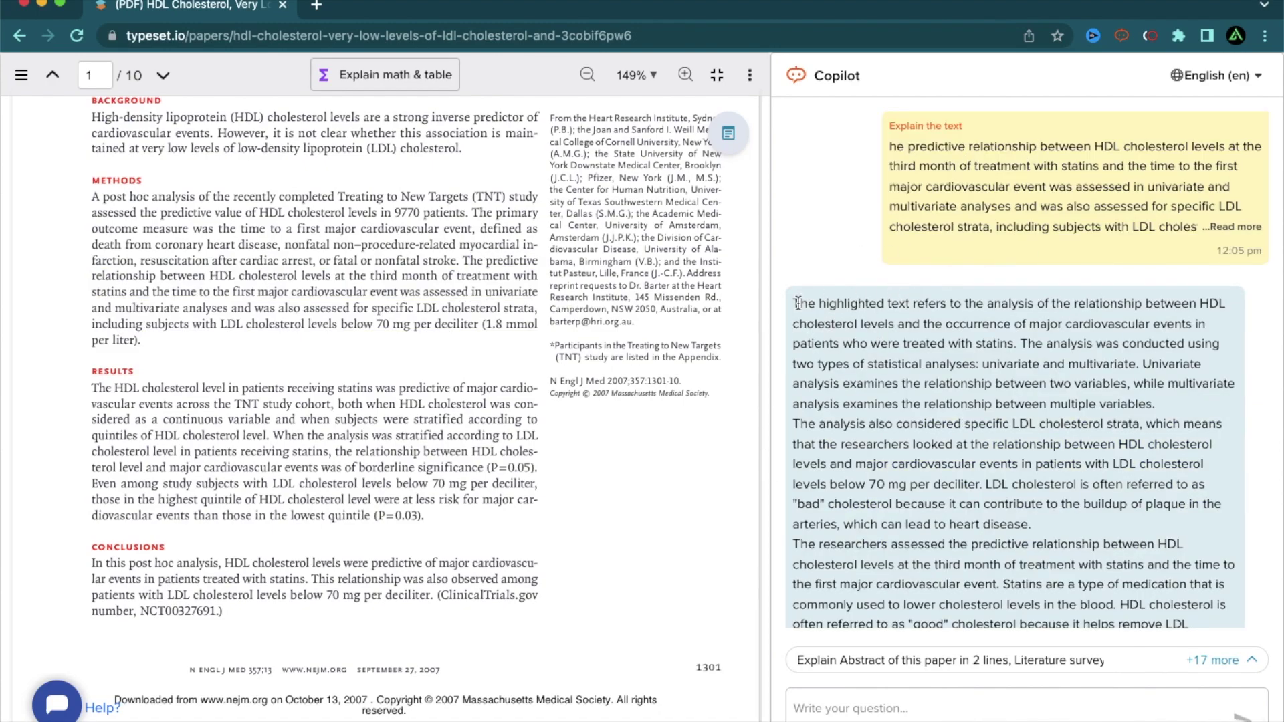
Highlight the opening of Copilot's answer and scroll through the whole explanation
drag(796, 308, 955, 361)
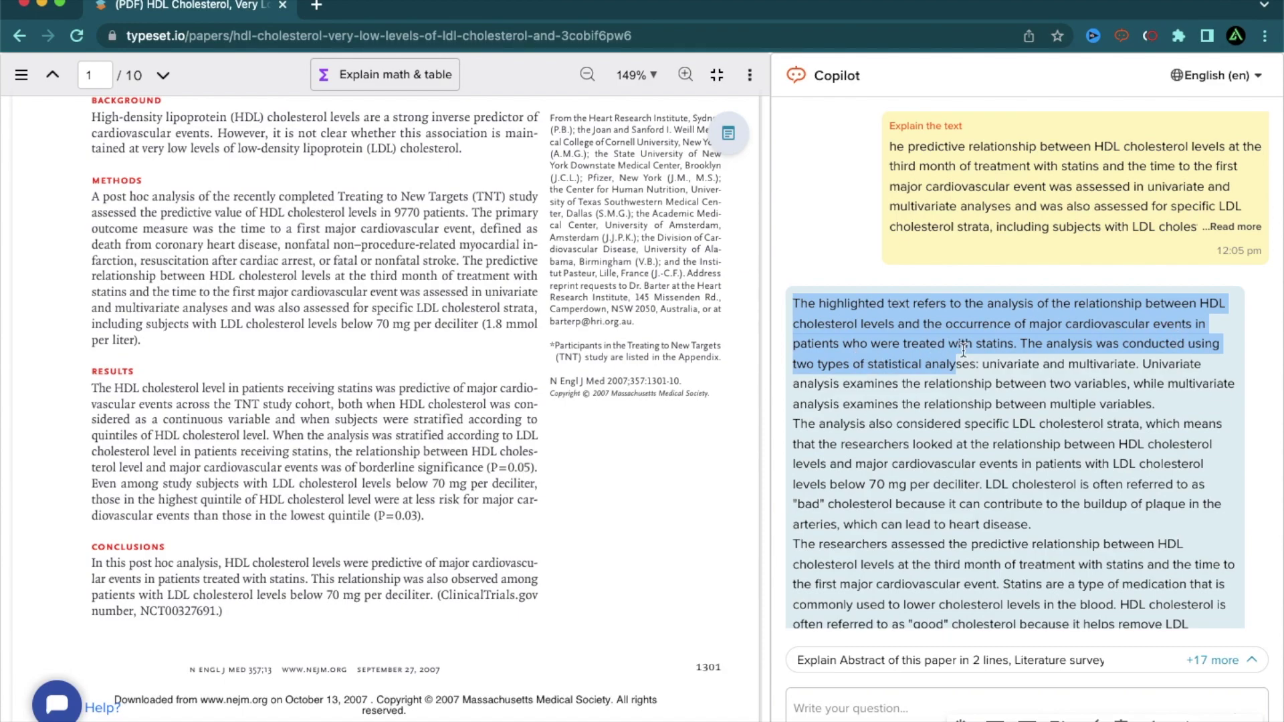
scroll(1017, 415, down, 3)
scroll(1018, 415, up, 2)
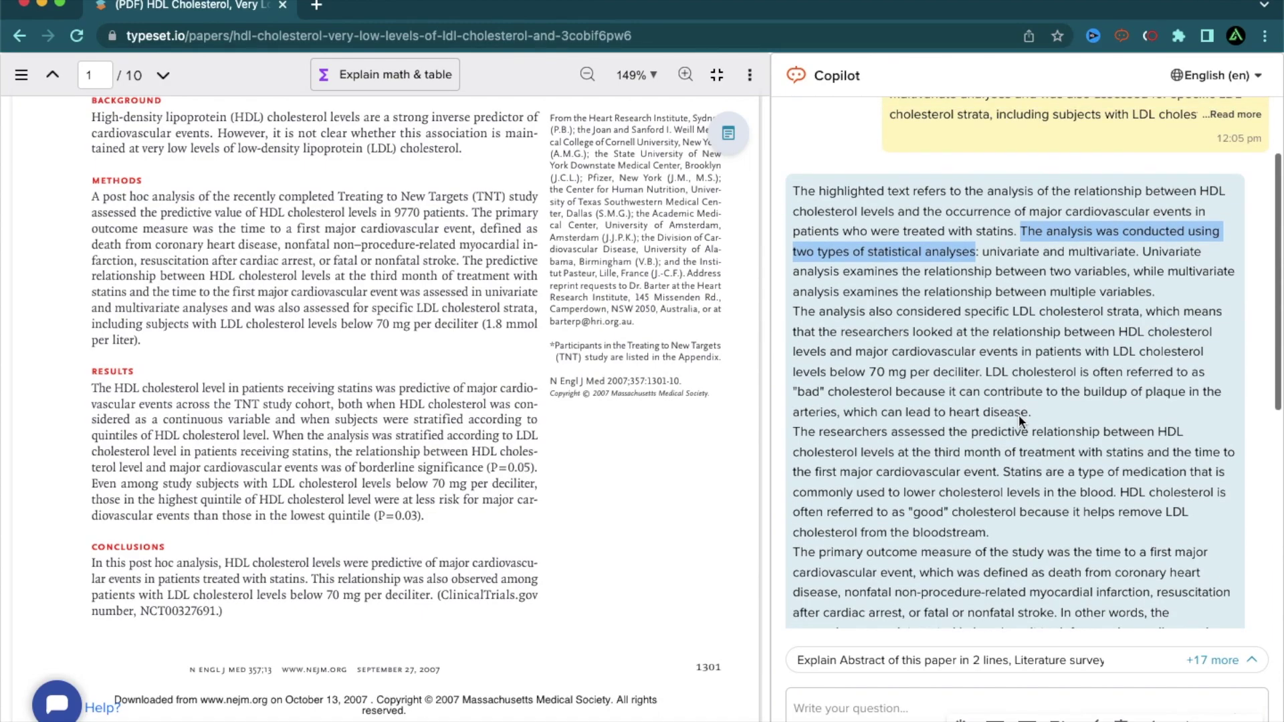
scroll(1017, 415, down, 5)
scroll(1018, 415, down, 2)
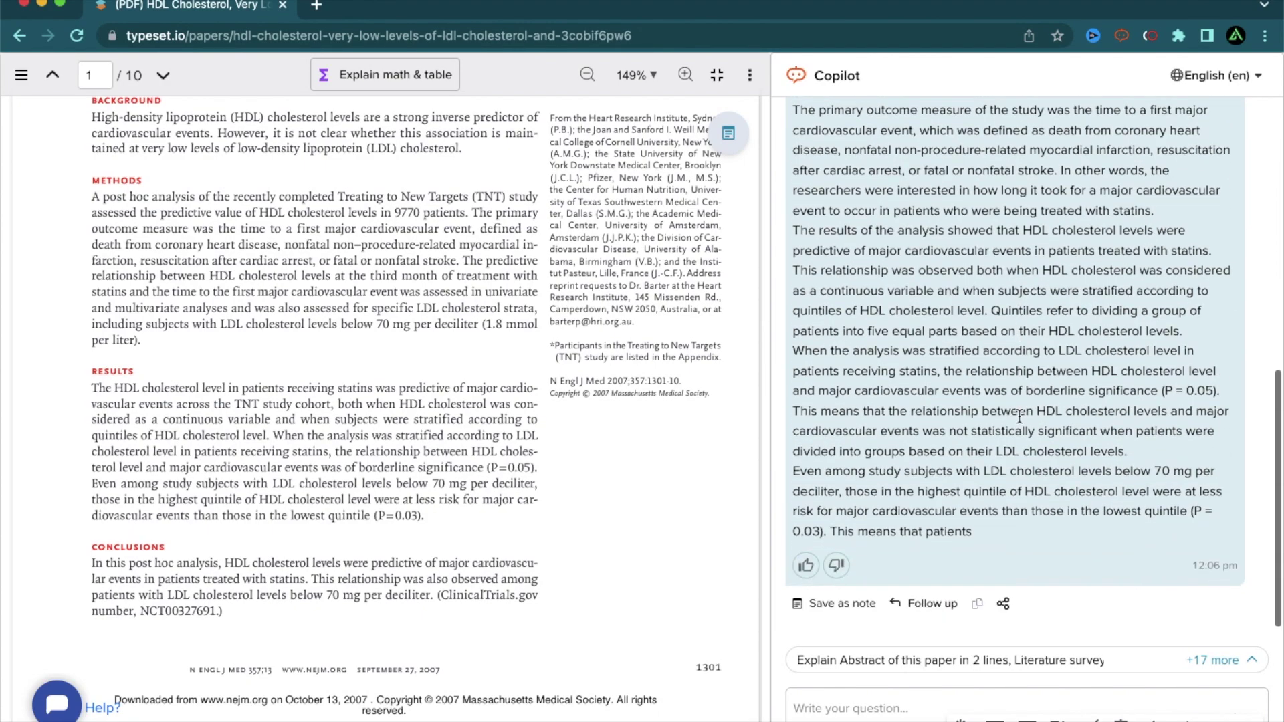
scroll(1016, 335, up, 5)
scroll(1016, 330, up, 1)
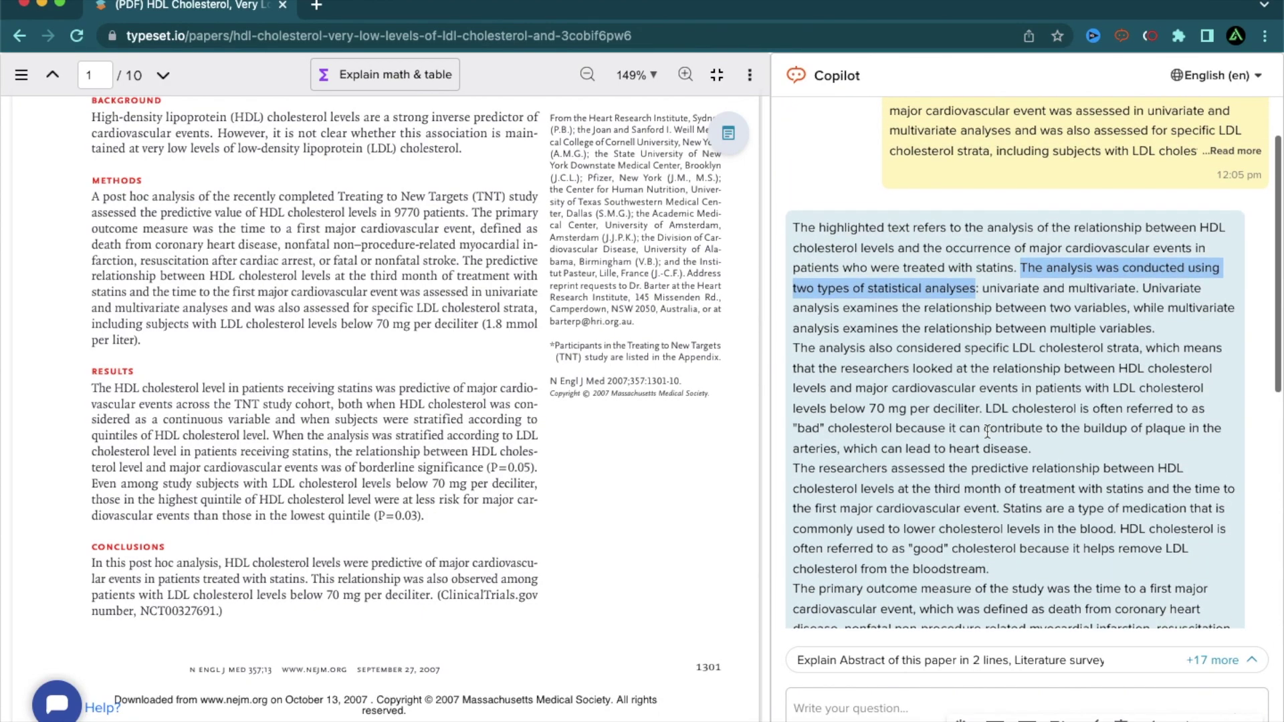
scroll(1016, 330, down, 6)
scroll(379, 355, up, 2)
scroll(269, 335, down, 3)
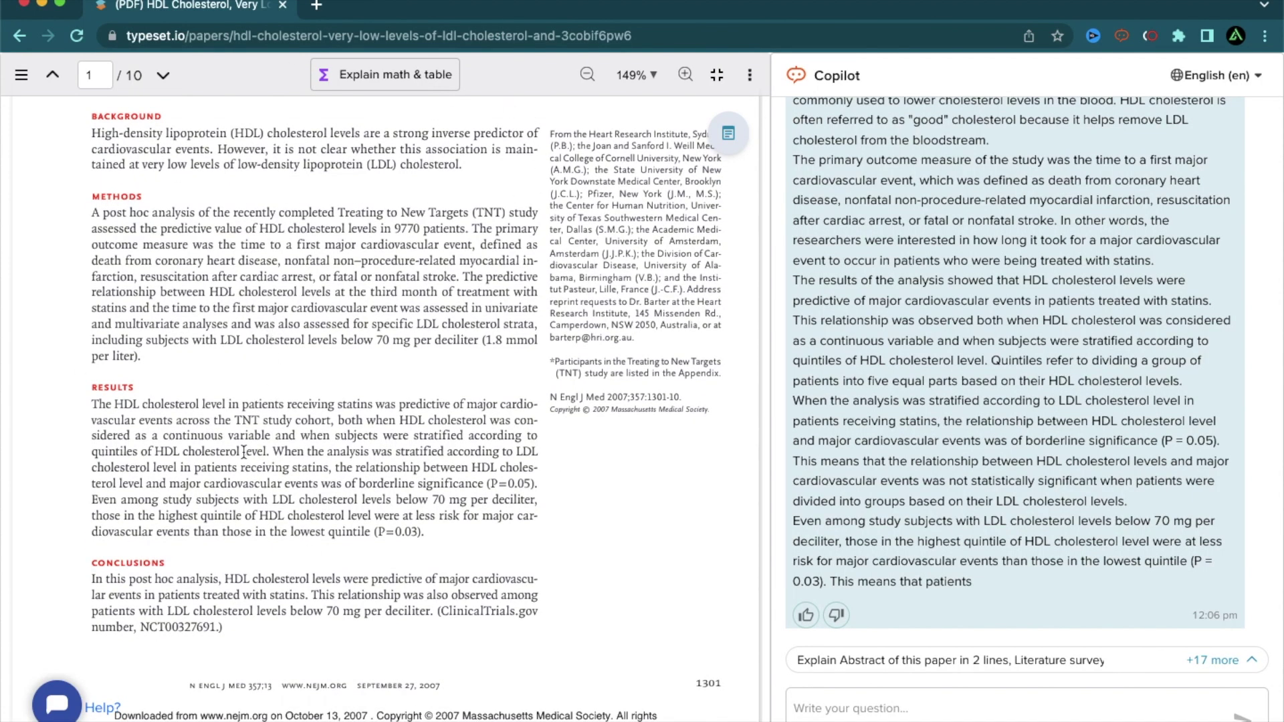
scroll(128, 163, up, 1)
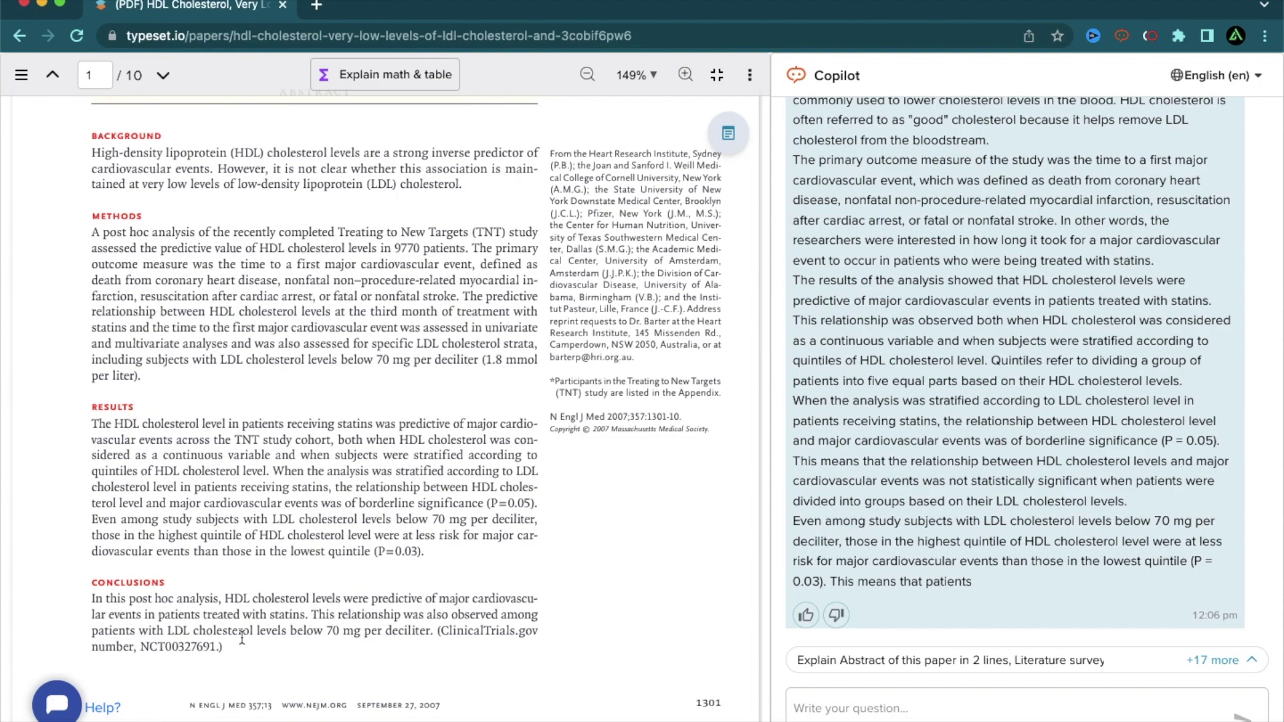
Have Copilot summarize the whole selected abstract, then highlight the second point up to the trial number
drag(220, 647, 93, 138)
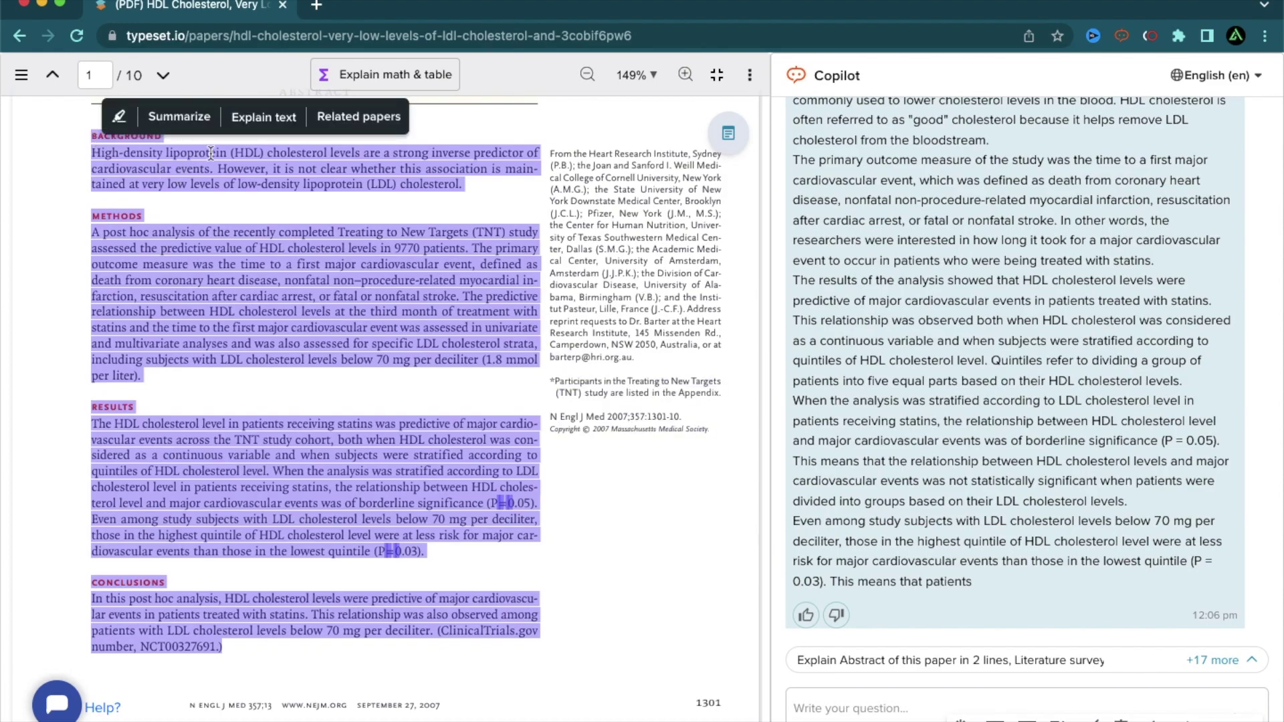
click(179, 116)
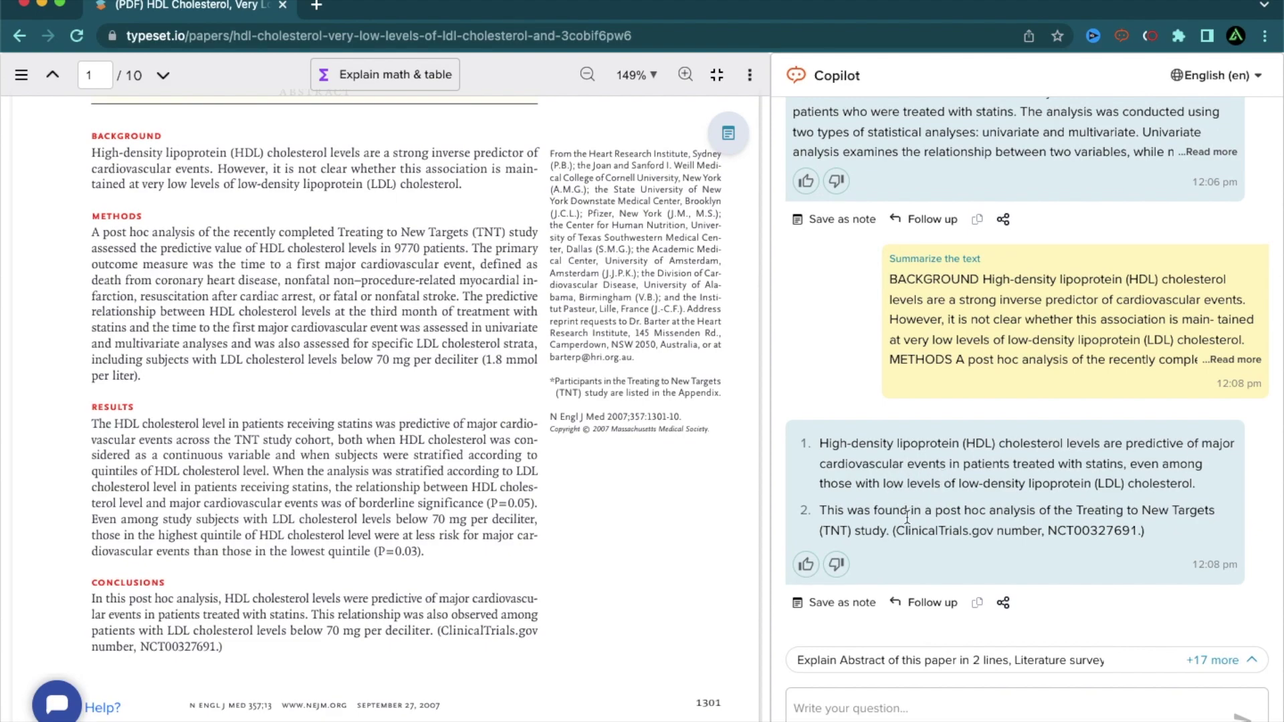
drag(871, 510, 1054, 528)
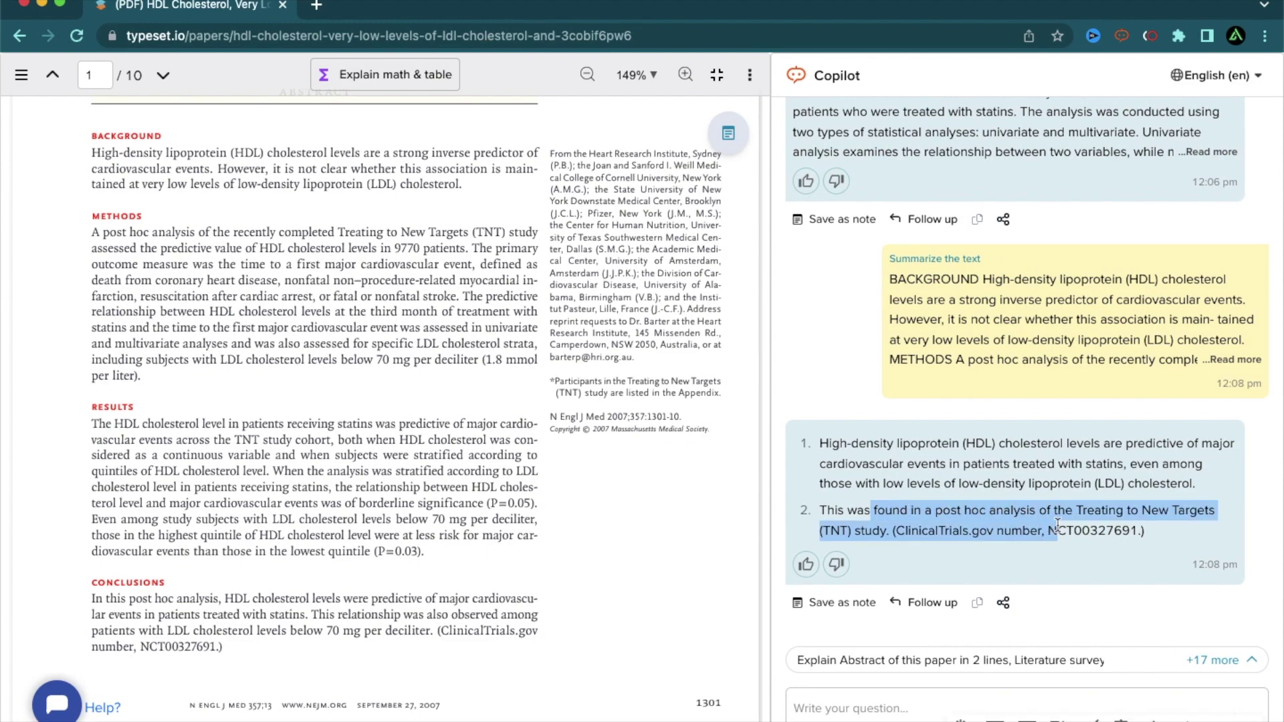
drag(1057, 524, 1142, 532)
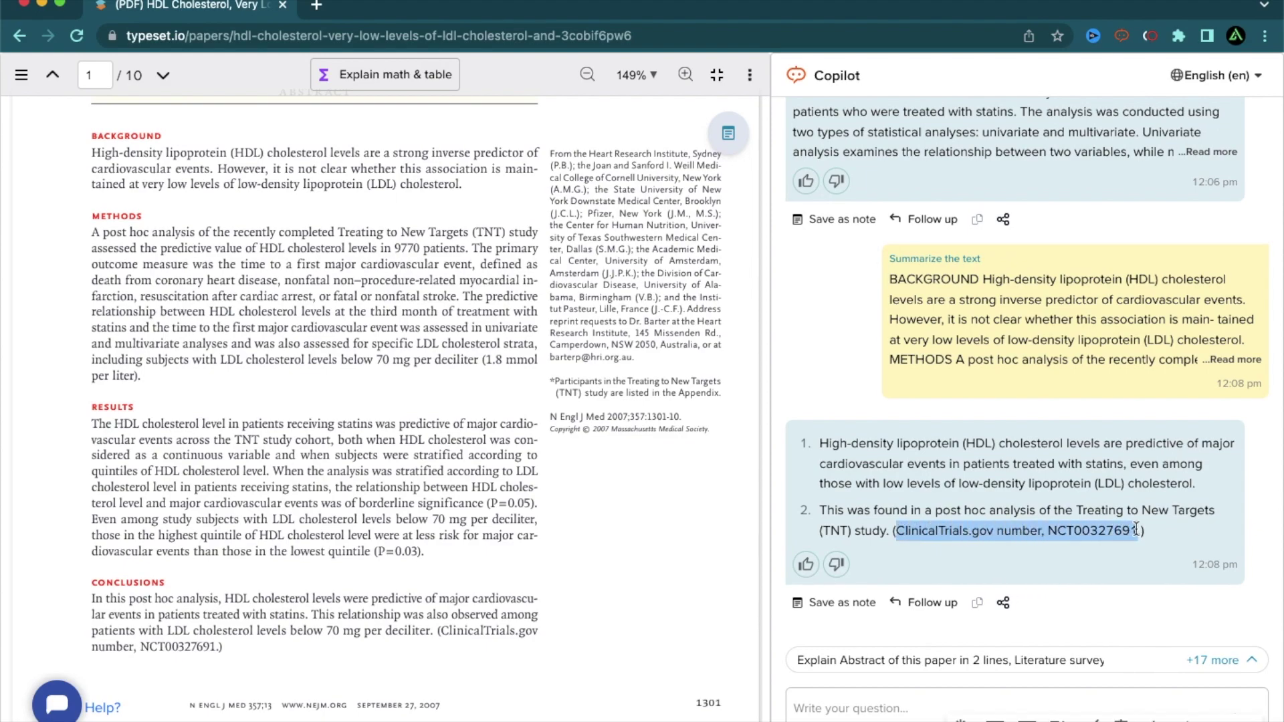
click(984, 492)
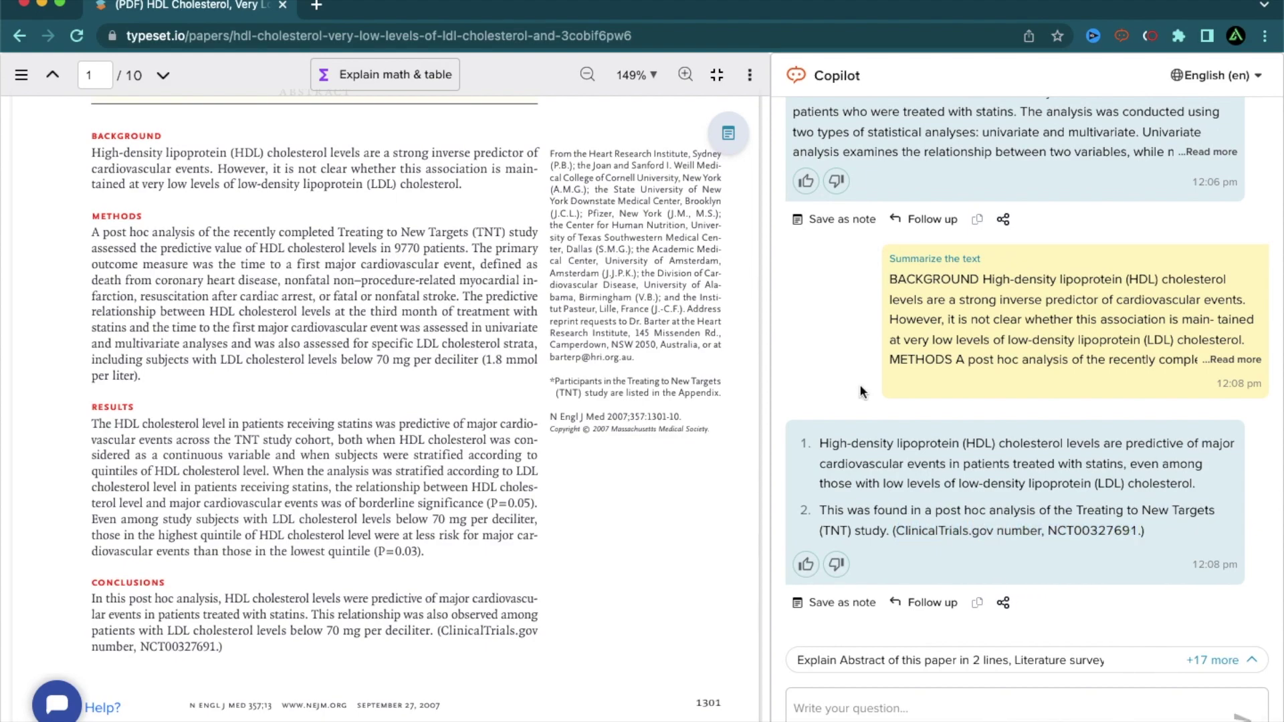
Highlight the trial number NCT00327691 in Copilot's summary
click(728, 135)
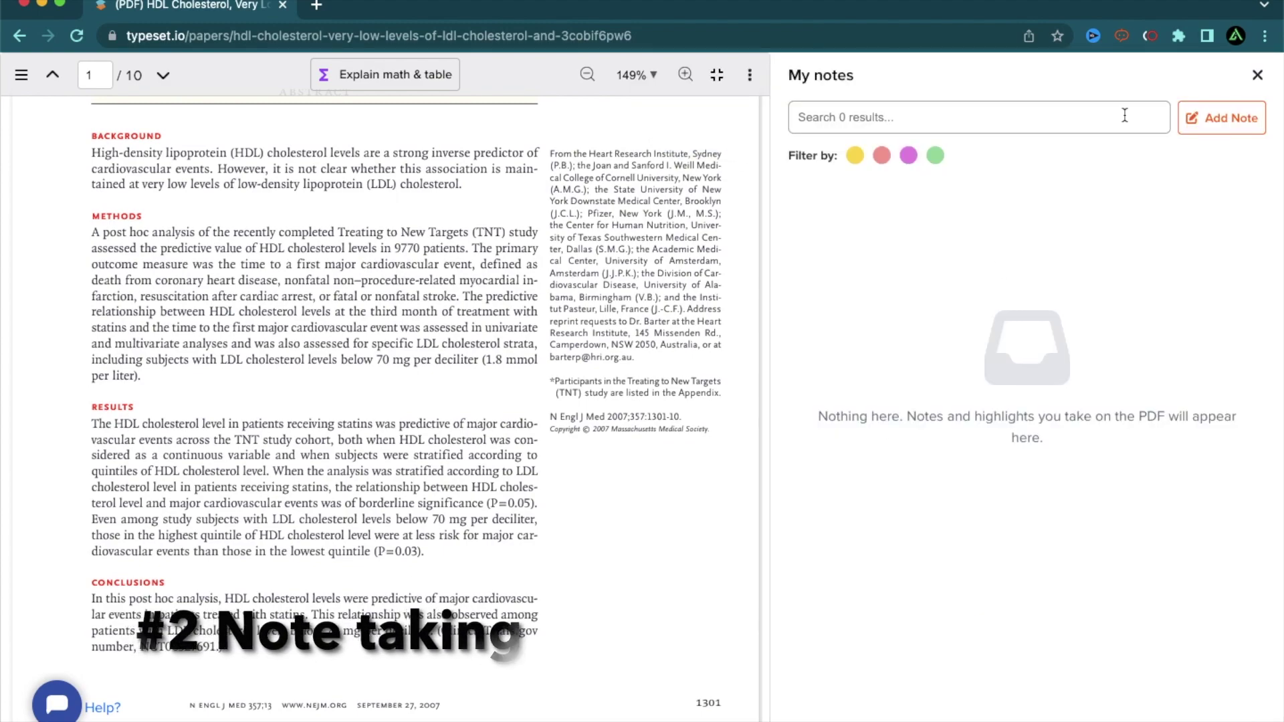
click(1257, 75)
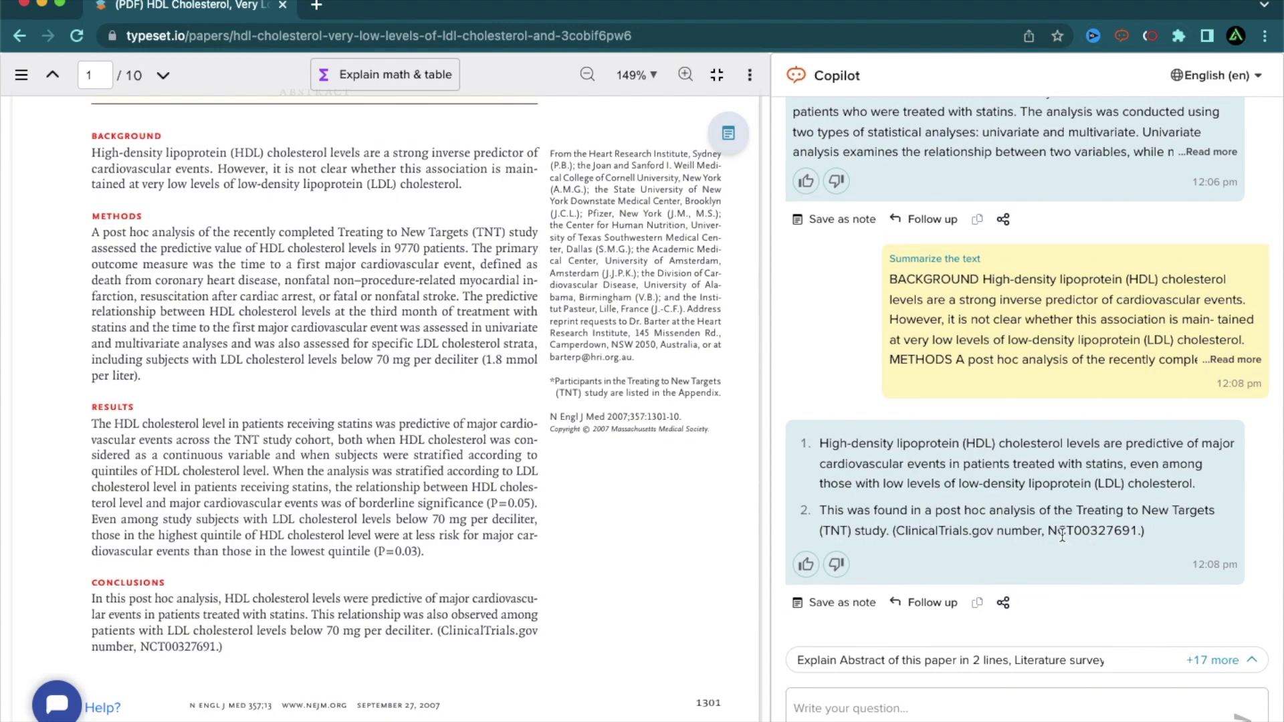
drag(1047, 532, 1139, 530)
key(super+c)
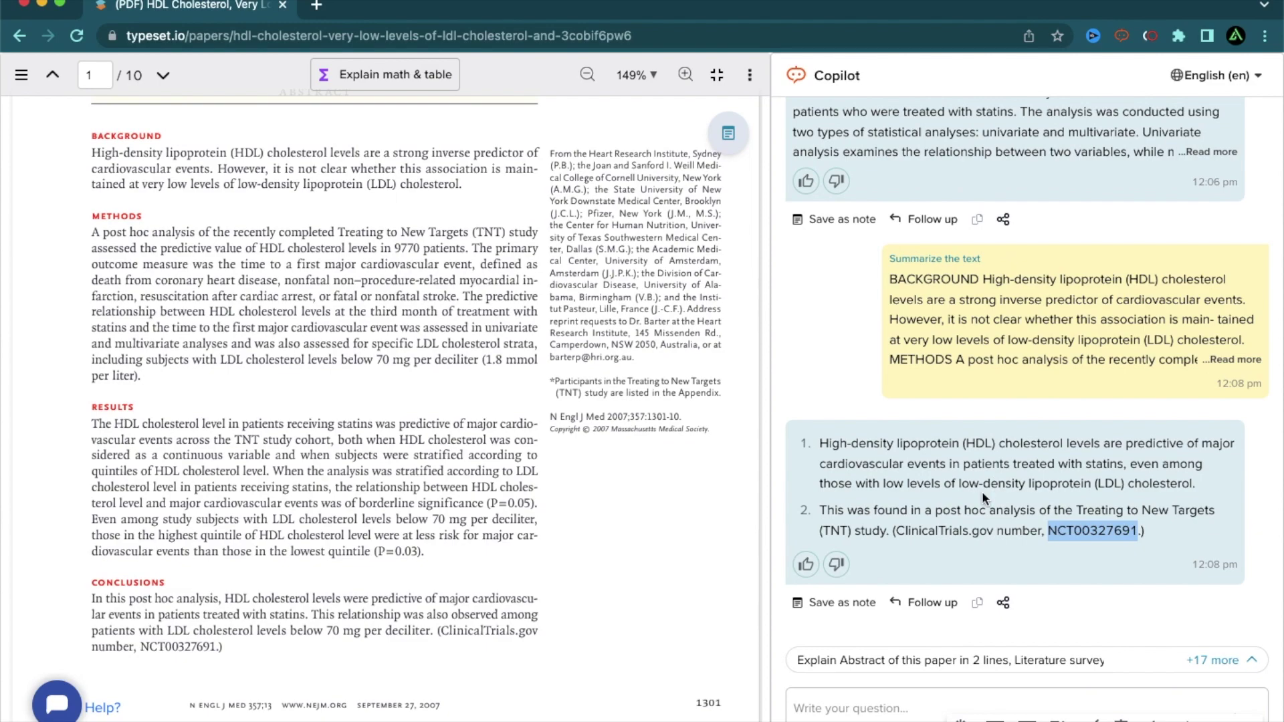
Save a new note reading 'NCT00327691 (trial number)'
click(728, 133)
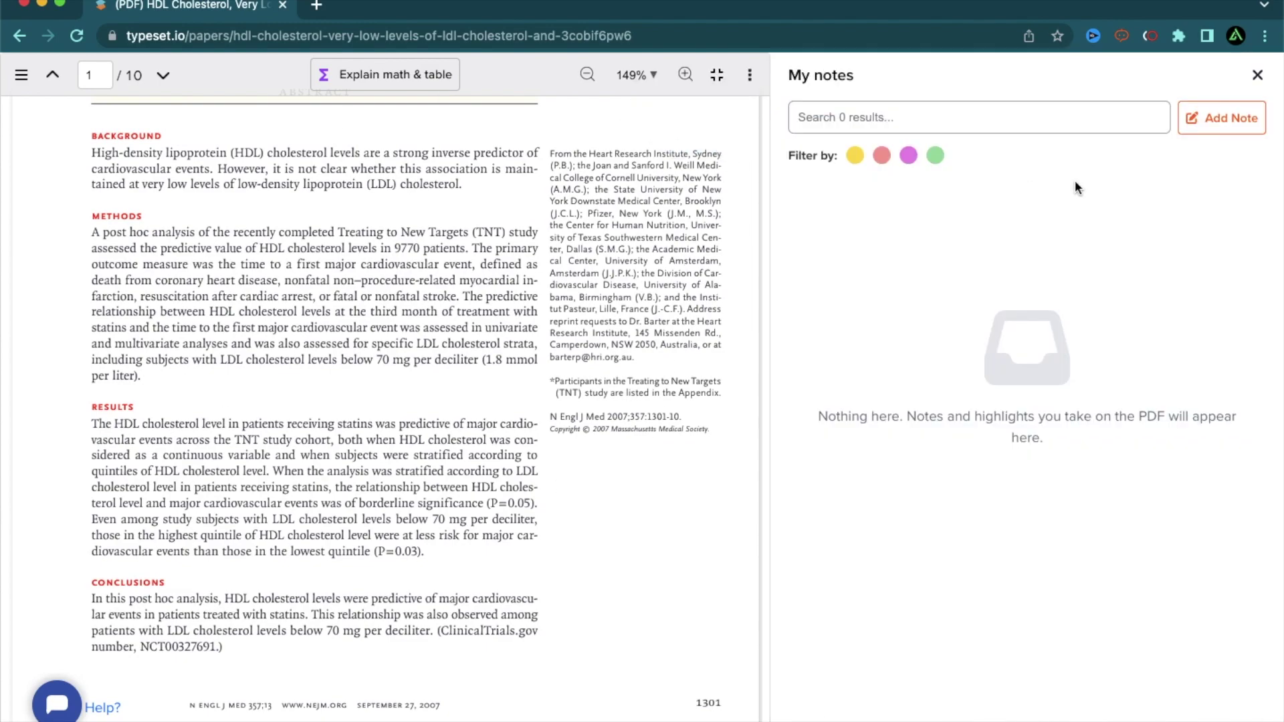
click(1213, 118)
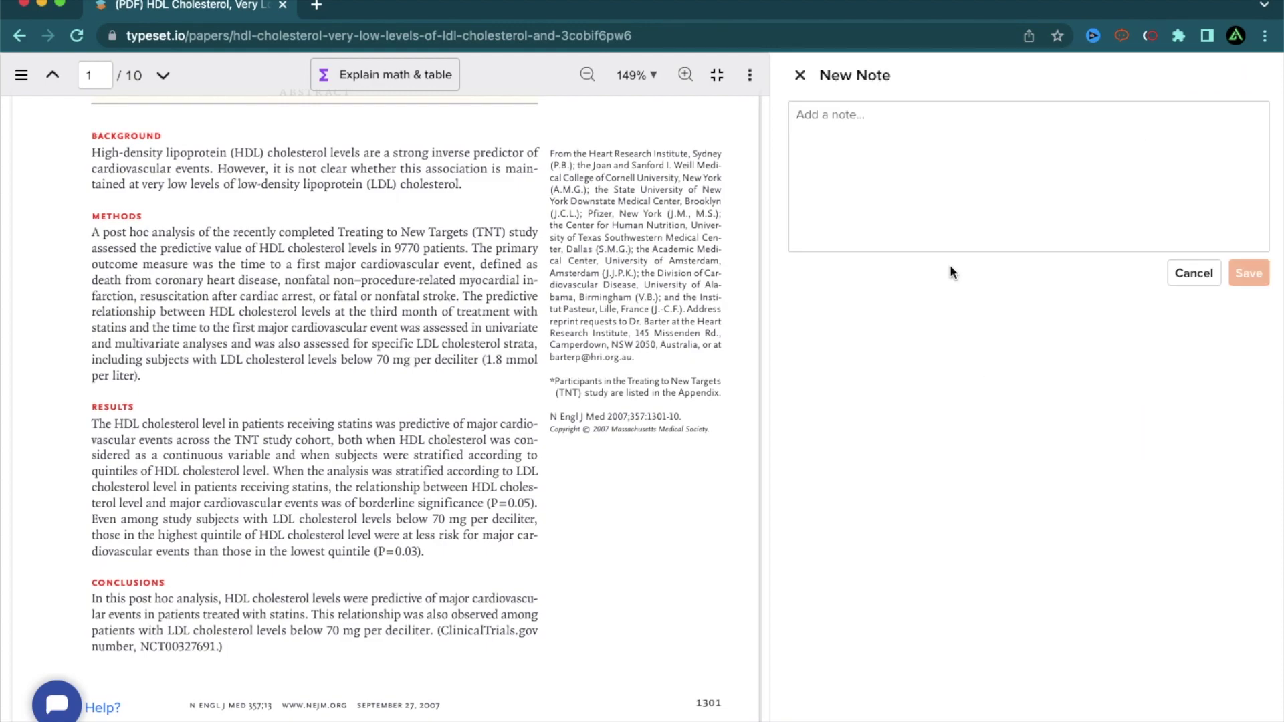
key(super+v)
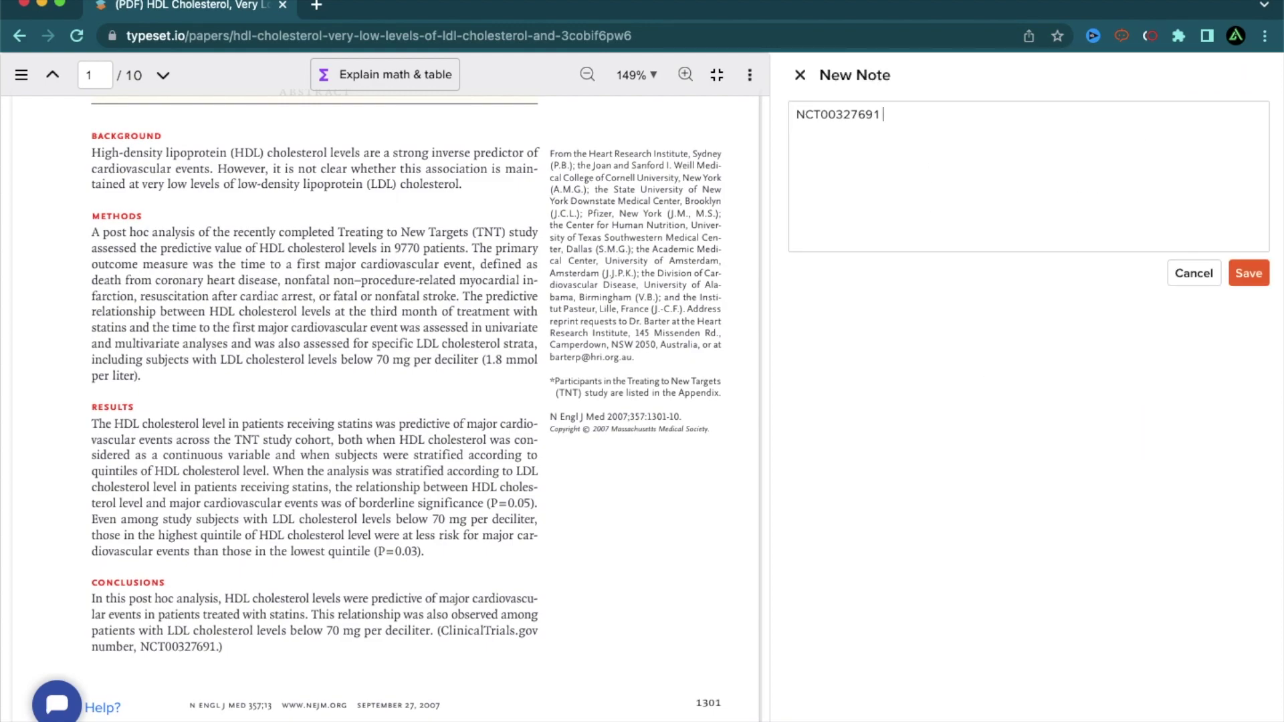
text((trial number))
key(super+Return)
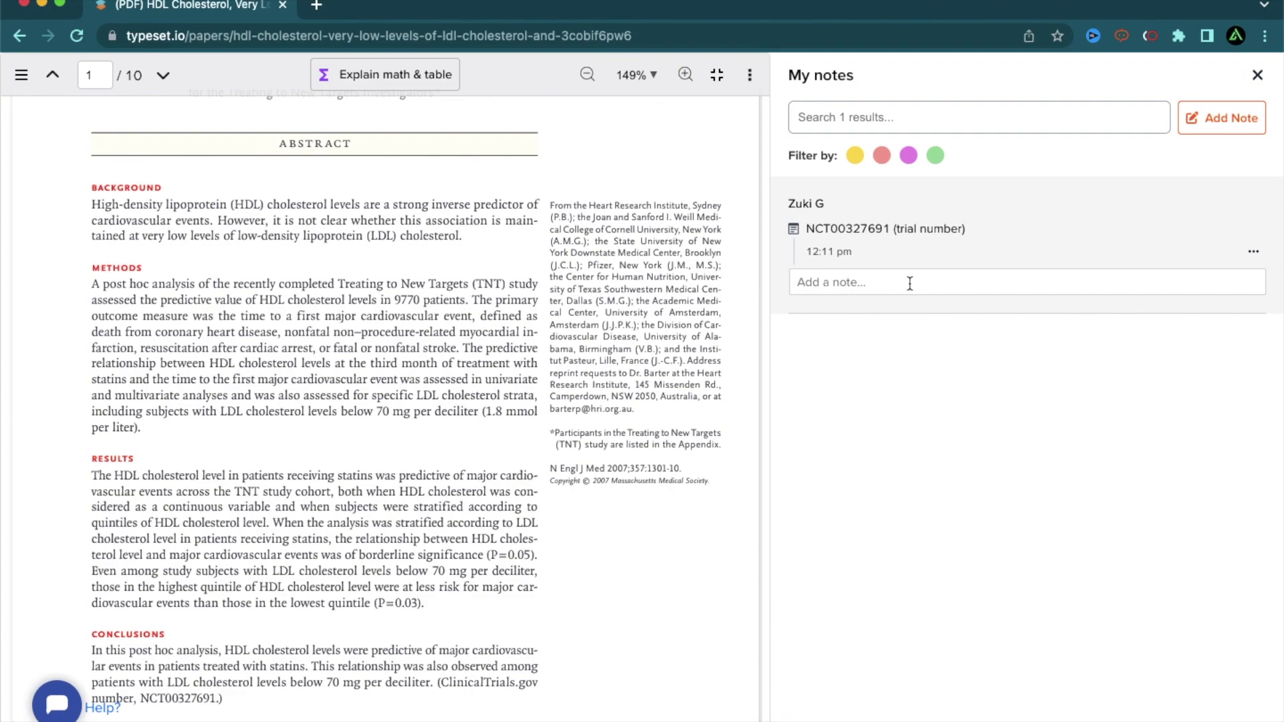
Save a second note 'This was found while Testing AI' and go to the library's AI collection
text(This was fou)
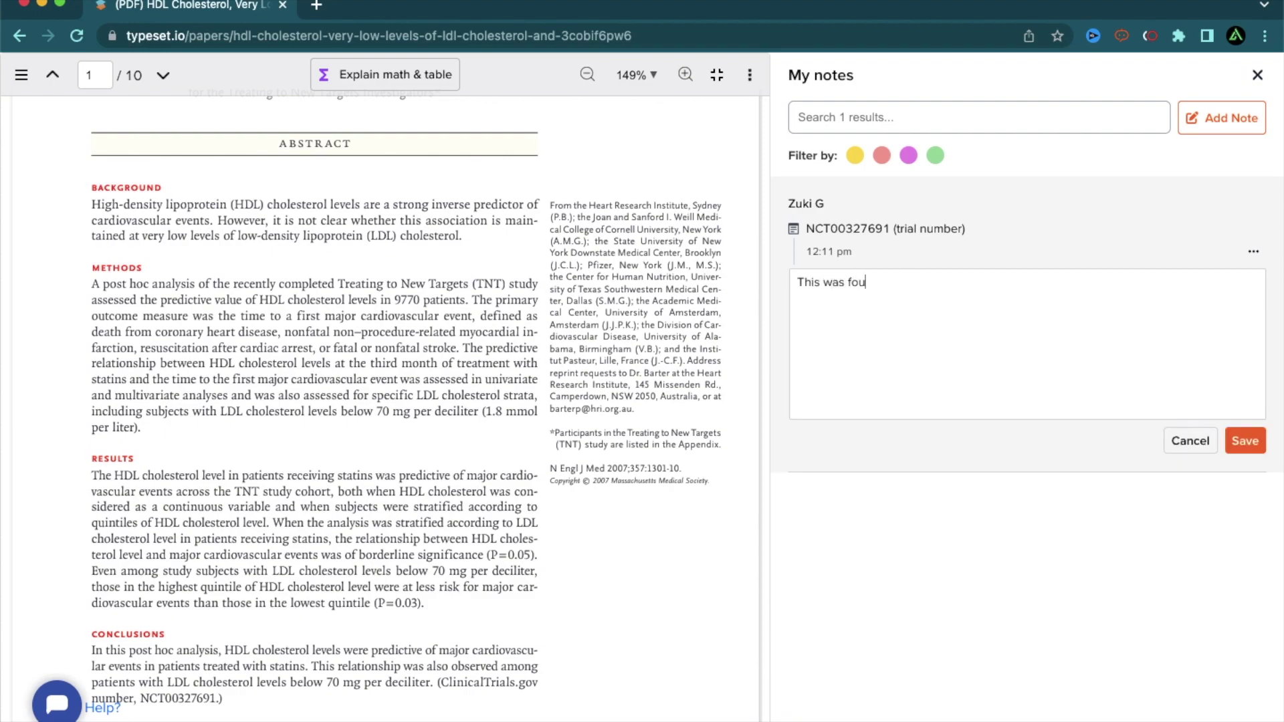
text(nd while Testing AI)
click(1245, 441)
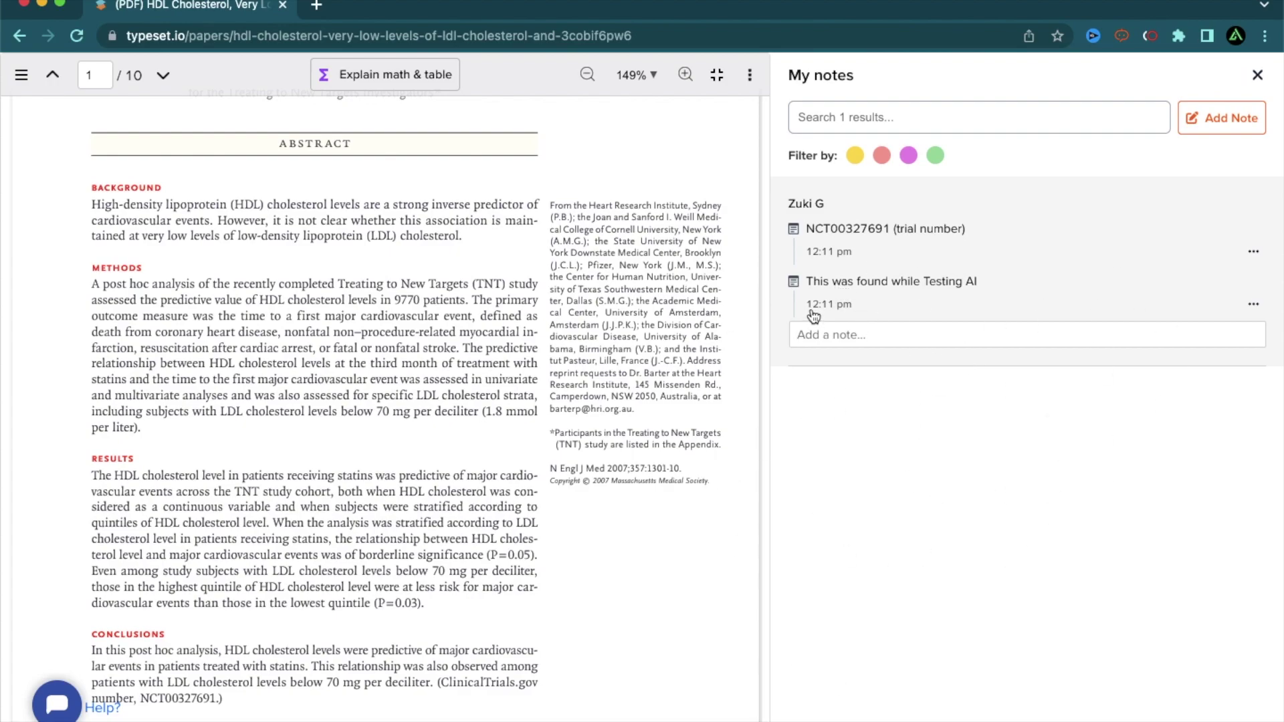
click(1257, 74)
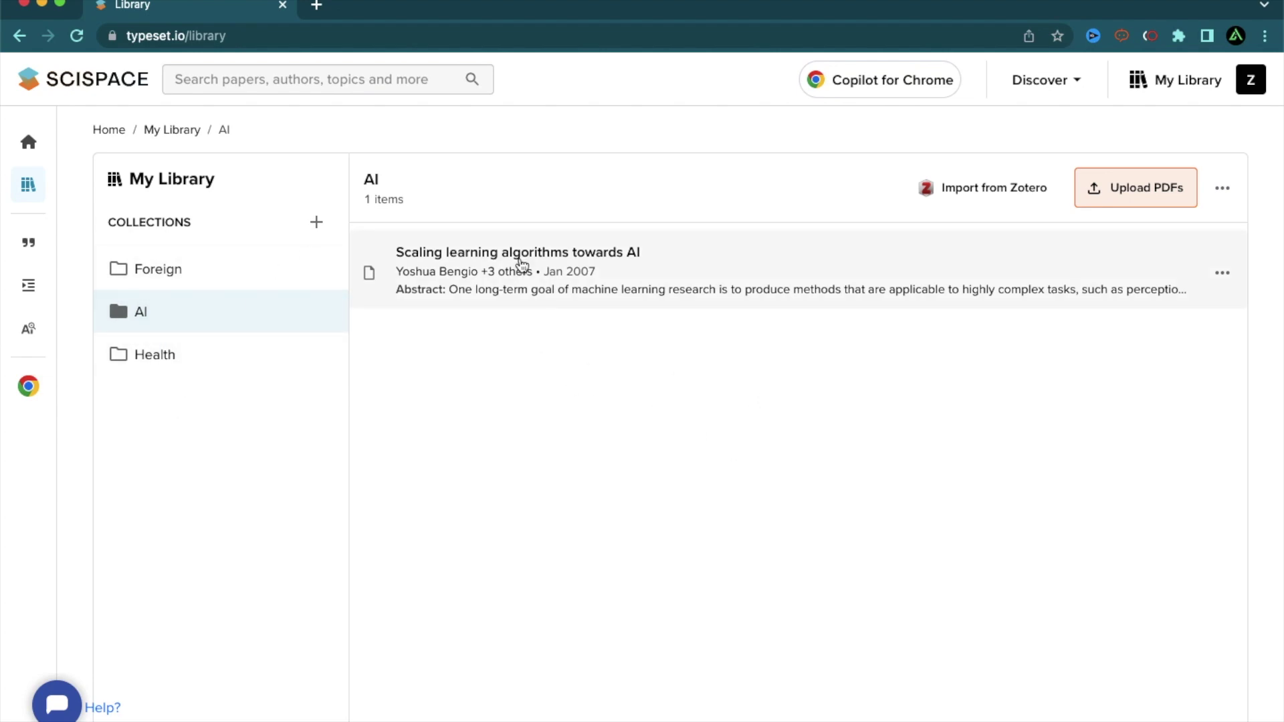
Open 'Scaling learning algorithms towards AI' from the AI collection
click(522, 264)
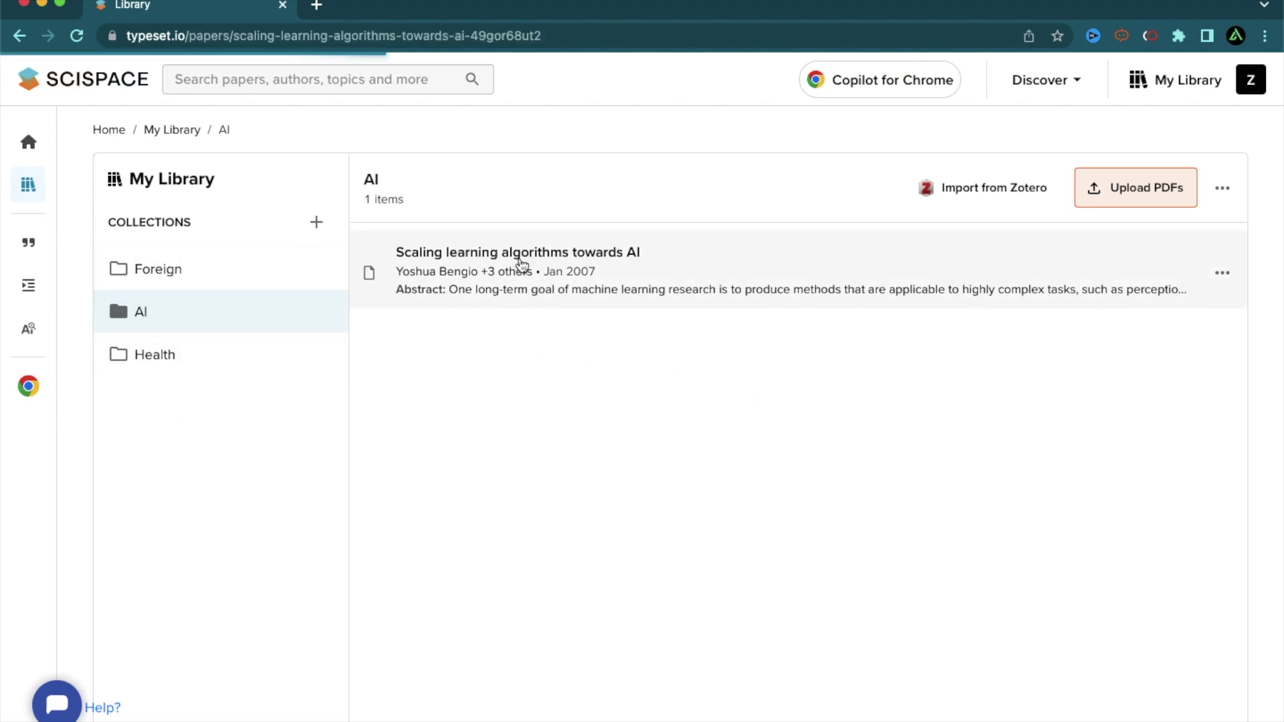
Turn on the 'Explain math & table' mode in the PDF reader
scroll(544, 314, down, 15)
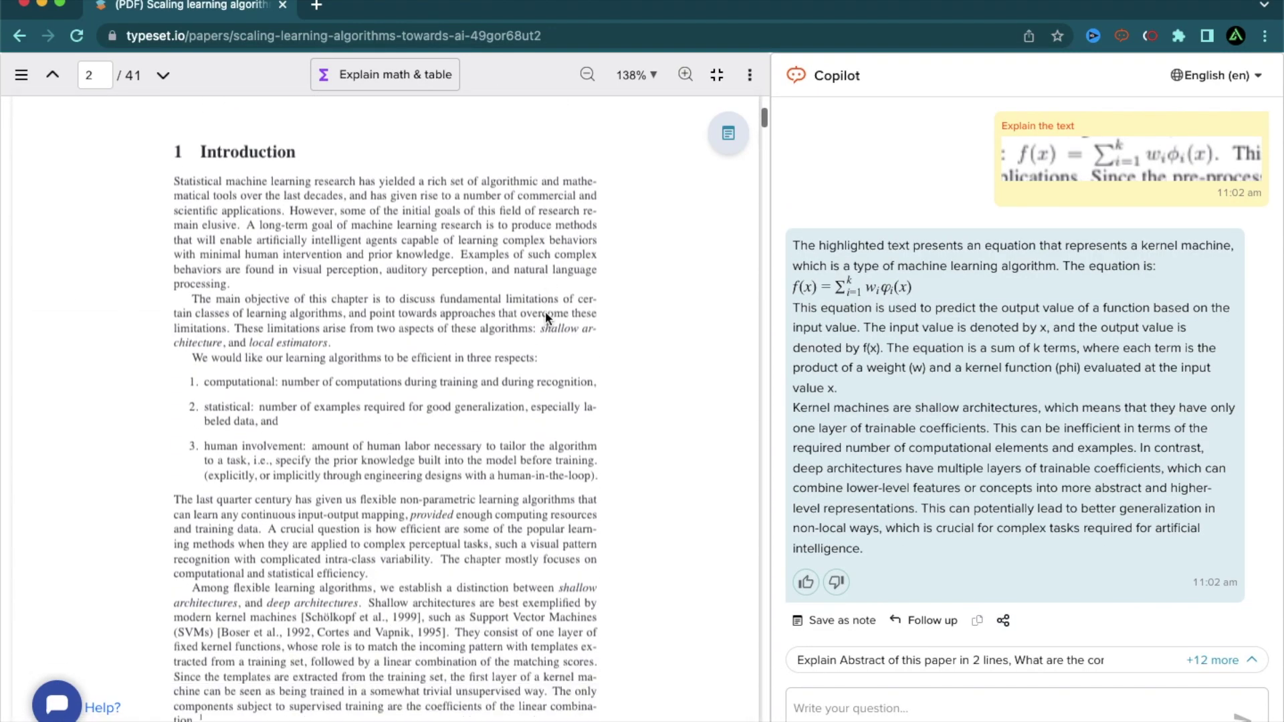
scroll(544, 311, up, 15)
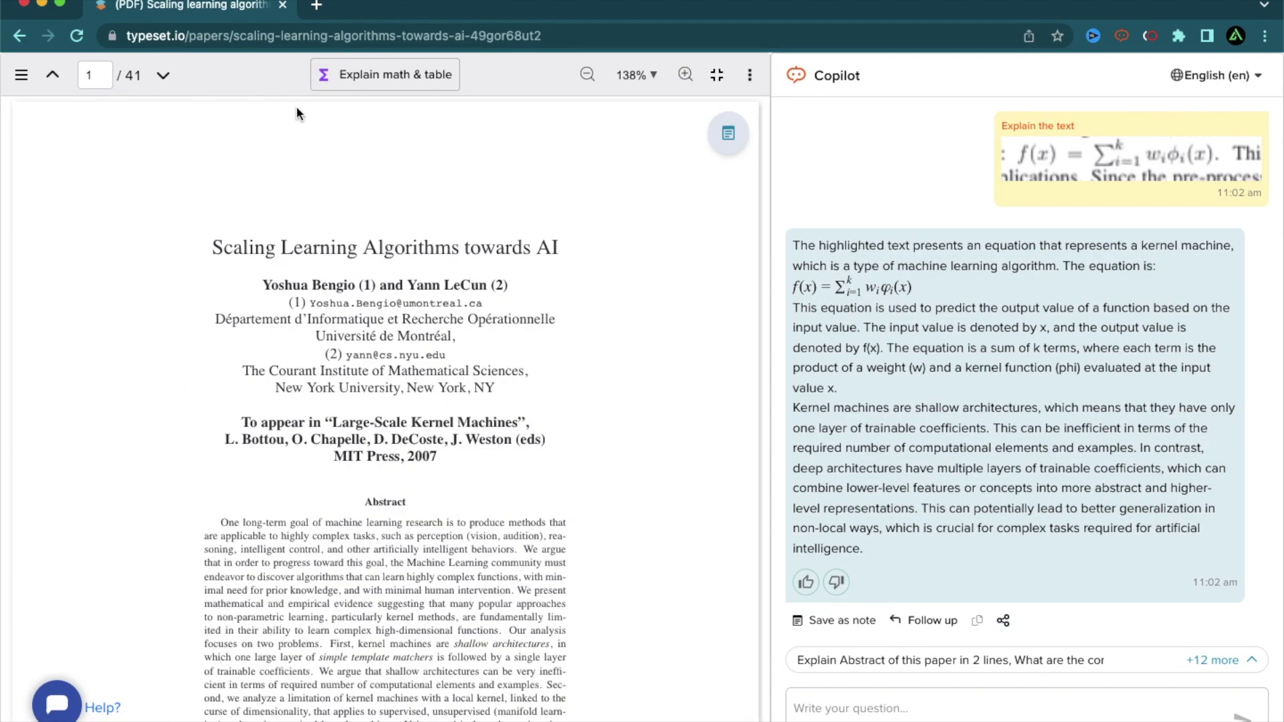
click(377, 70)
scroll(452, 521, down, 10)
scroll(451, 521, down, 8)
scroll(401, 402, up, 4)
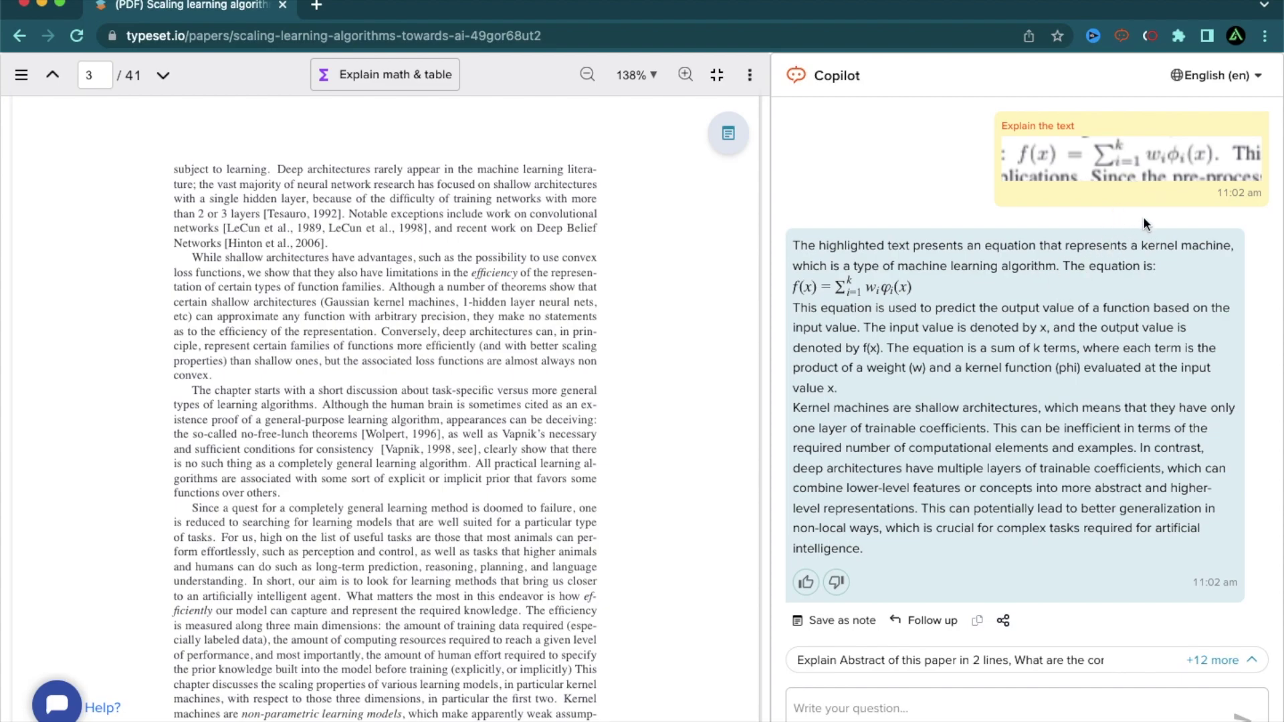
scroll(312, 359, up, 20)
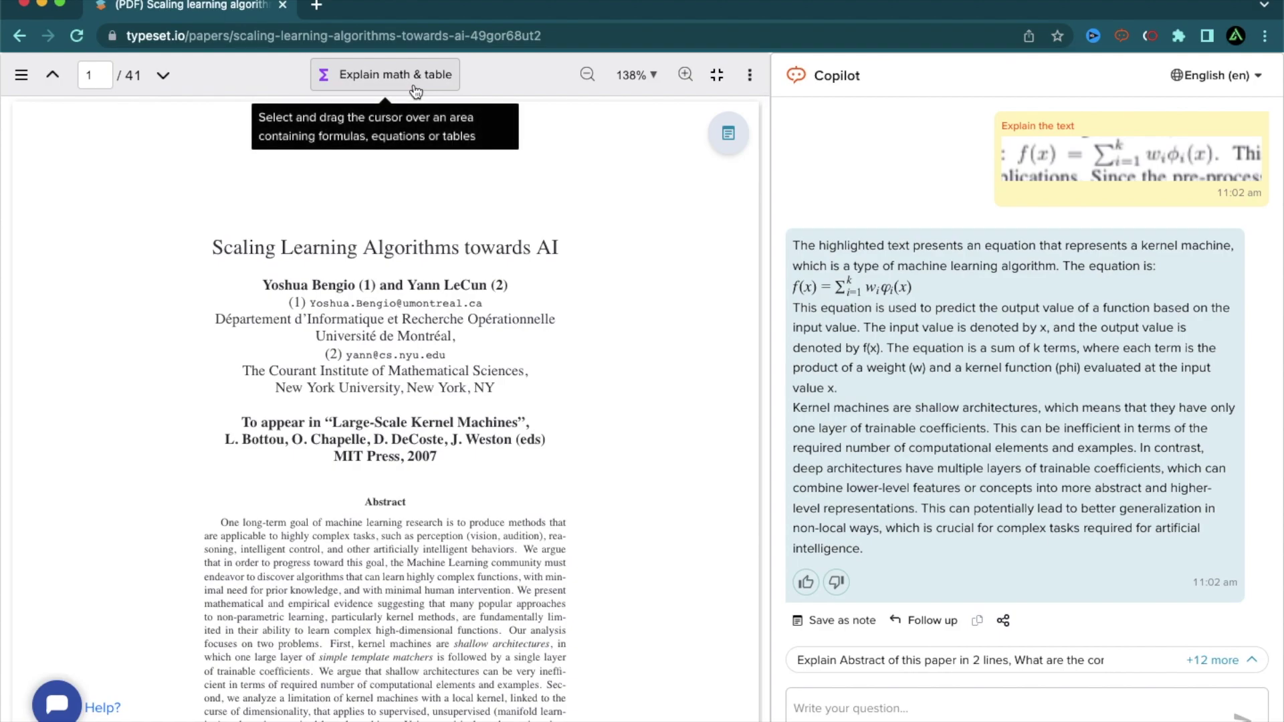
click(416, 90)
Scroll to section 3.1.2 and snip the f(x) = b + Σ αi K(x, xi) formula
scroll(449, 414, down, 20)
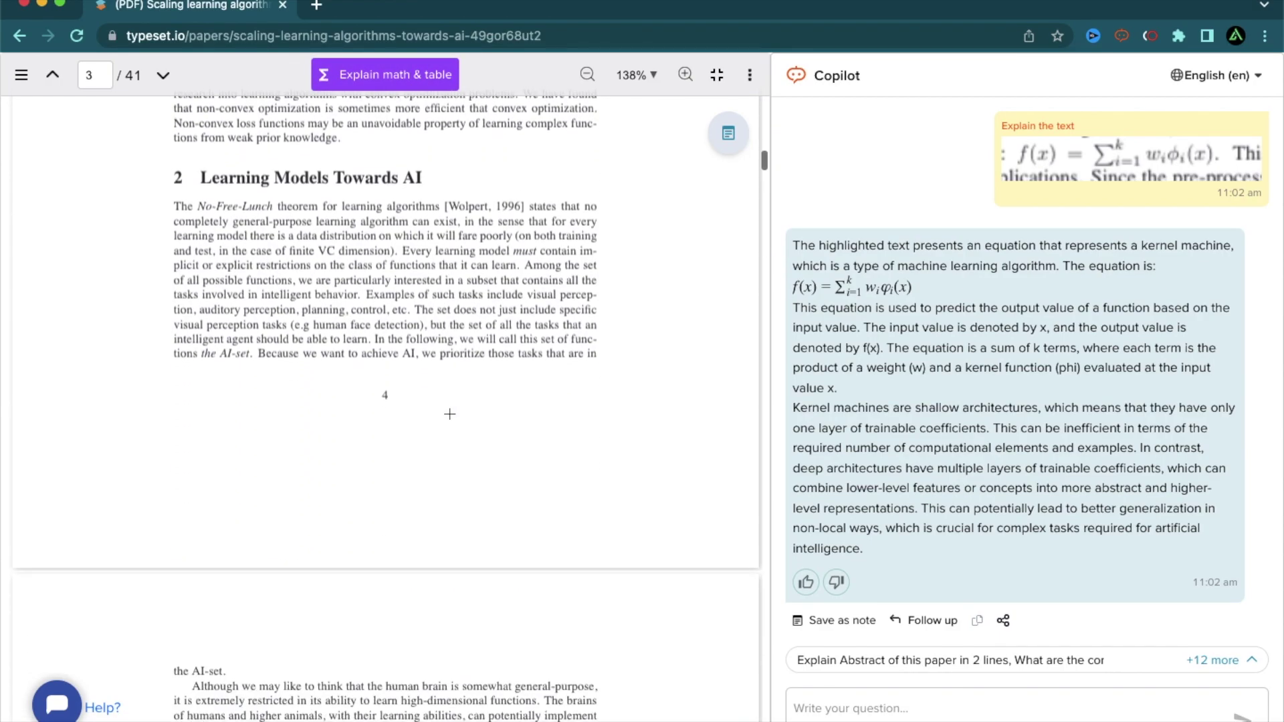
scroll(450, 413, down, 20)
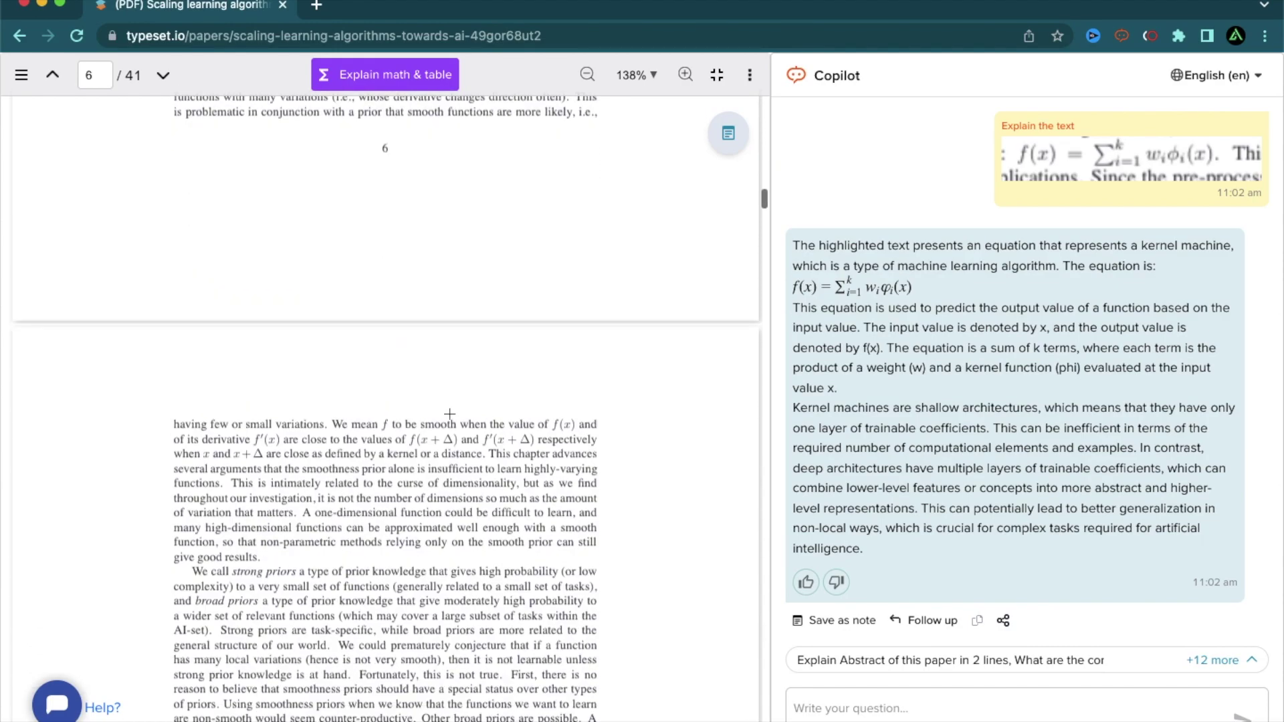
scroll(449, 414, down, 5)
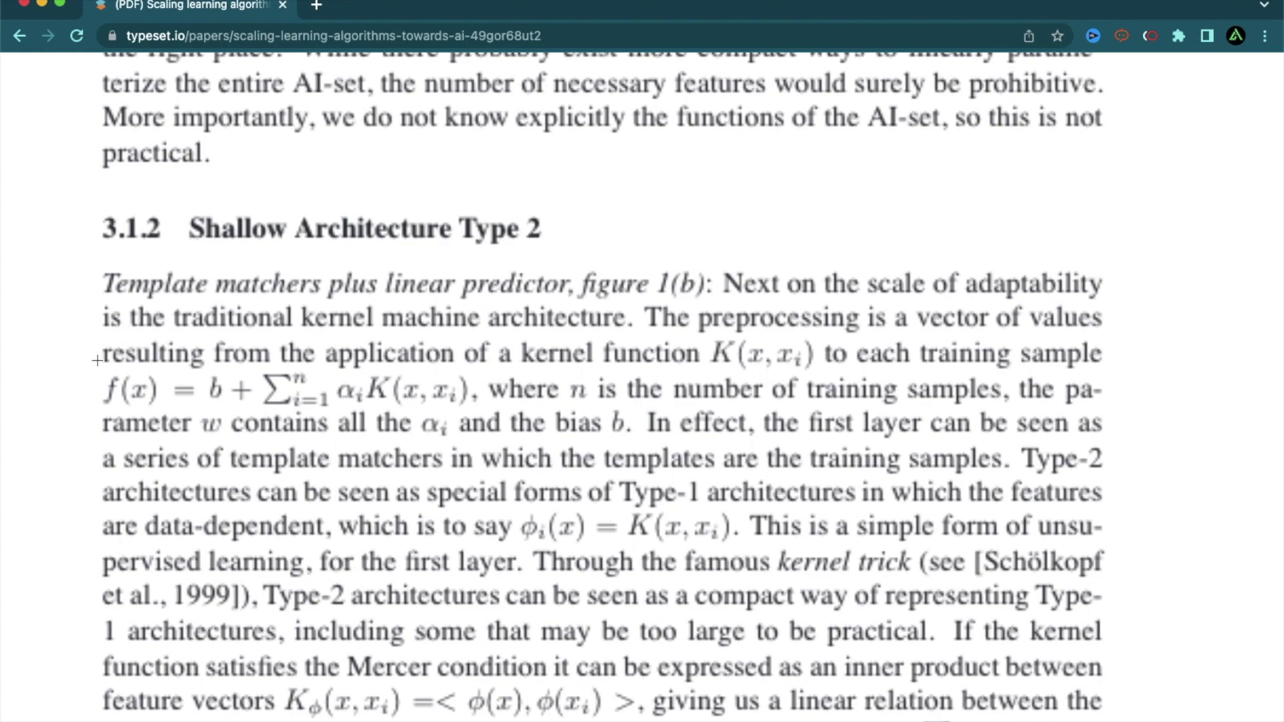
drag(78, 352, 507, 432)
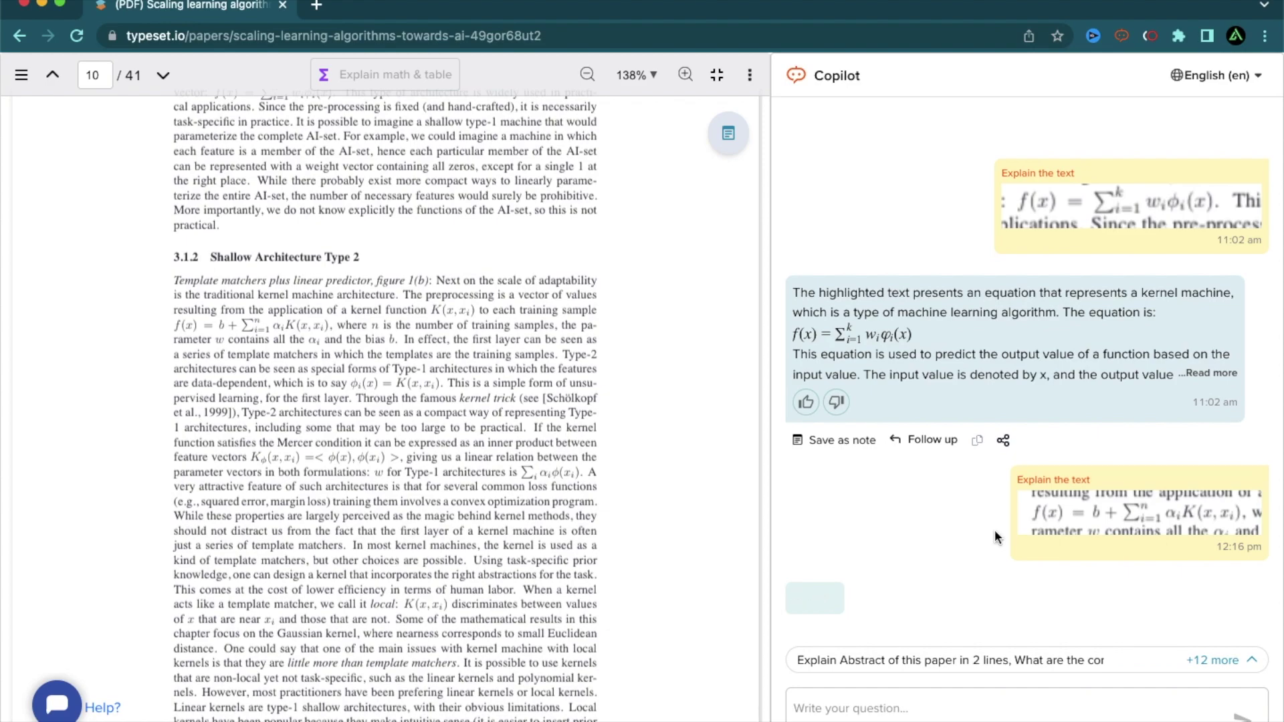
Scroll through Copilot's explanation of the kernel-machine equation
scroll(994, 530, up, 5)
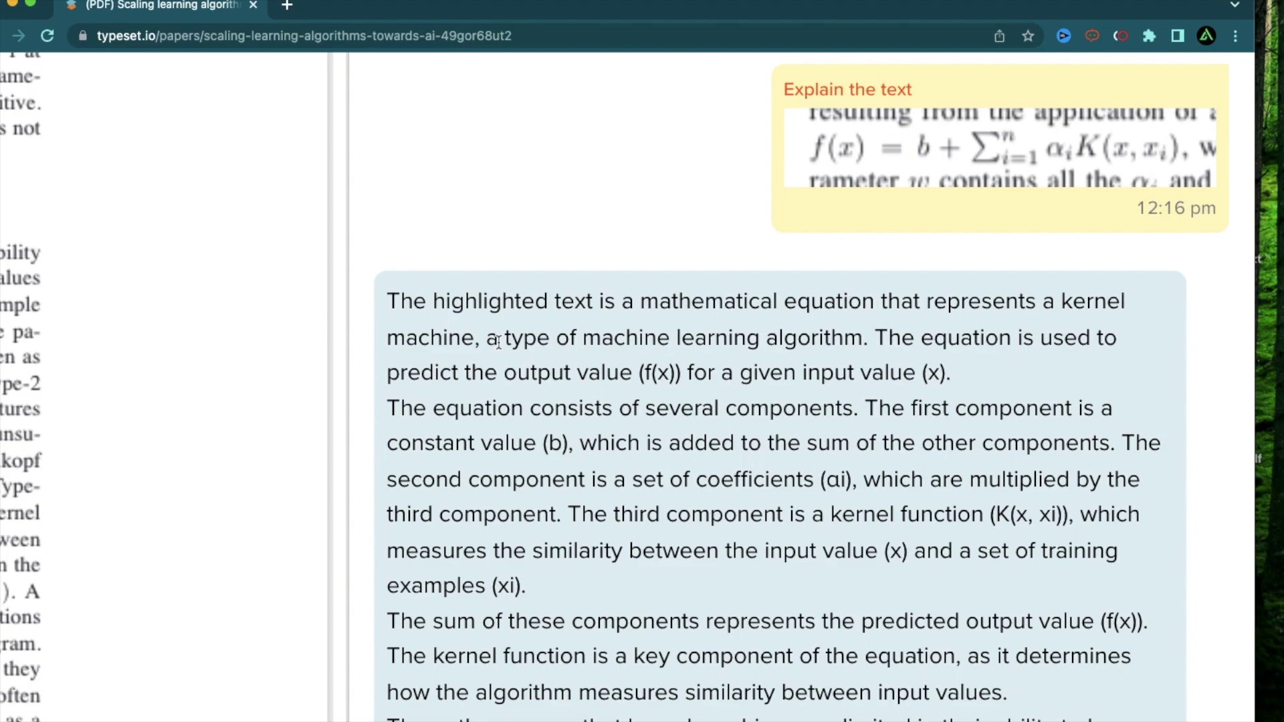
scroll(922, 379, down, 2)
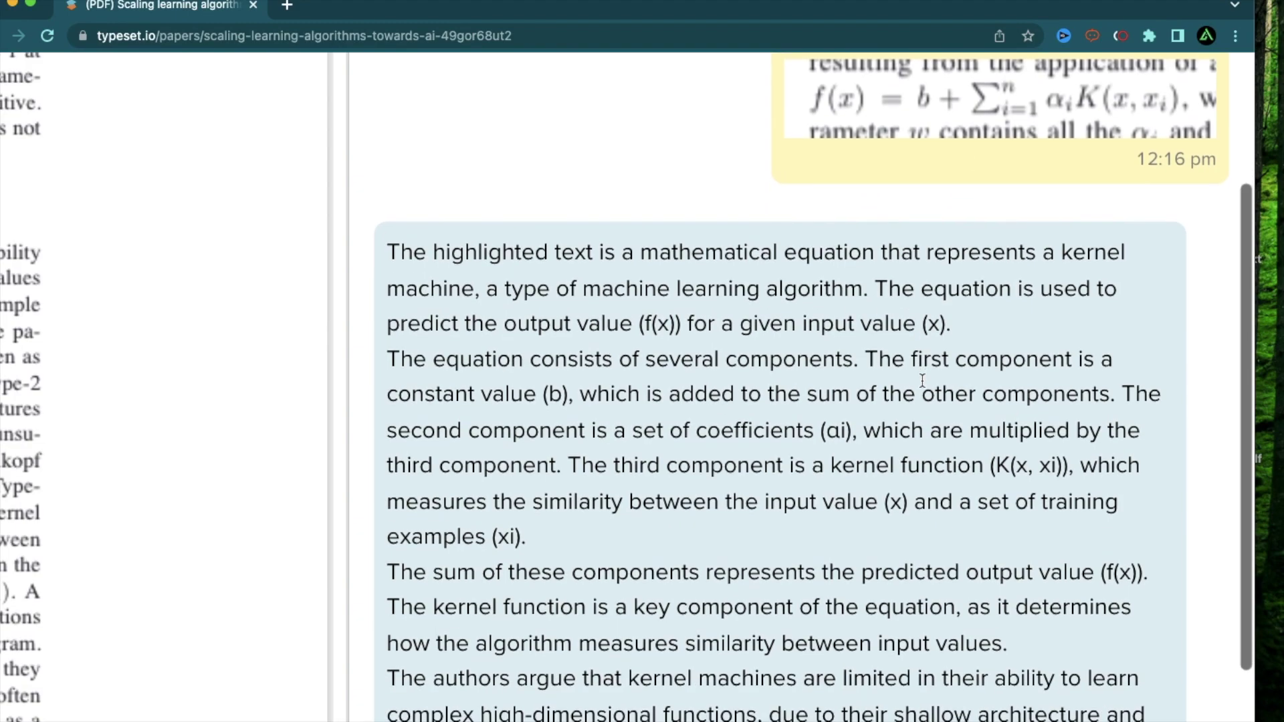
scroll(1011, 295, up, 1)
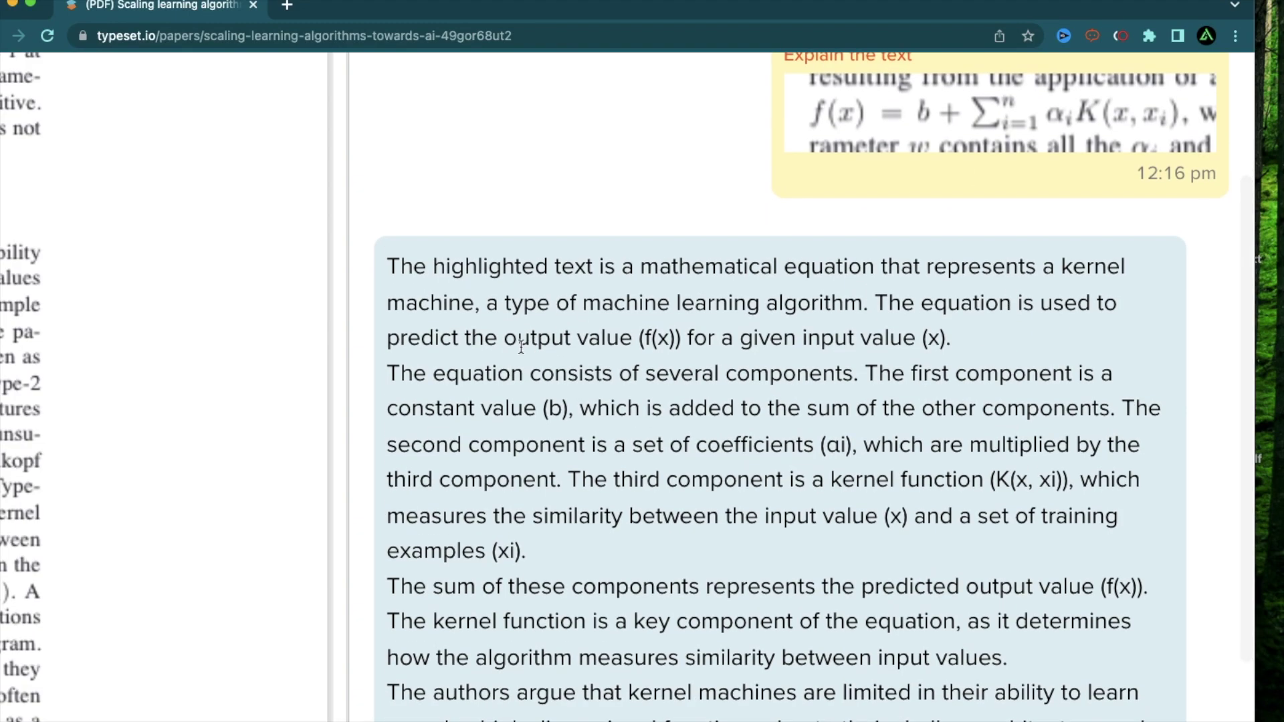
scroll(537, 342, up, 2)
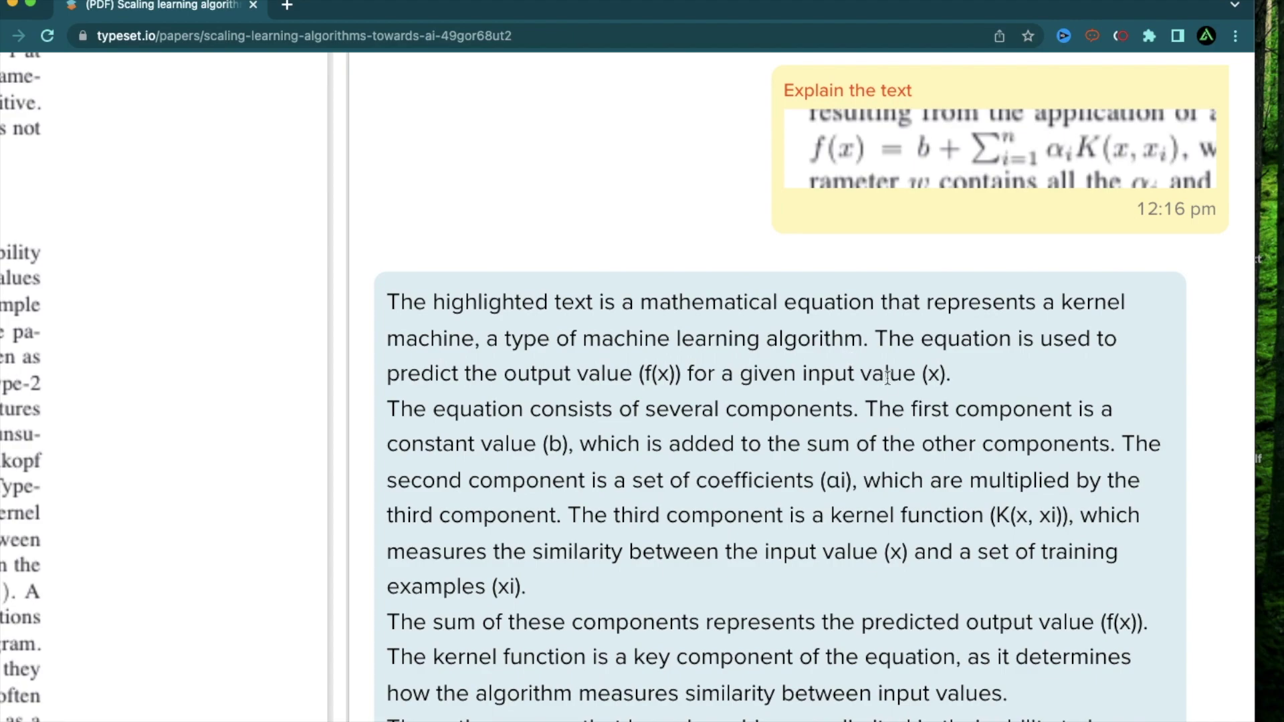
scroll(926, 391, down, 3)
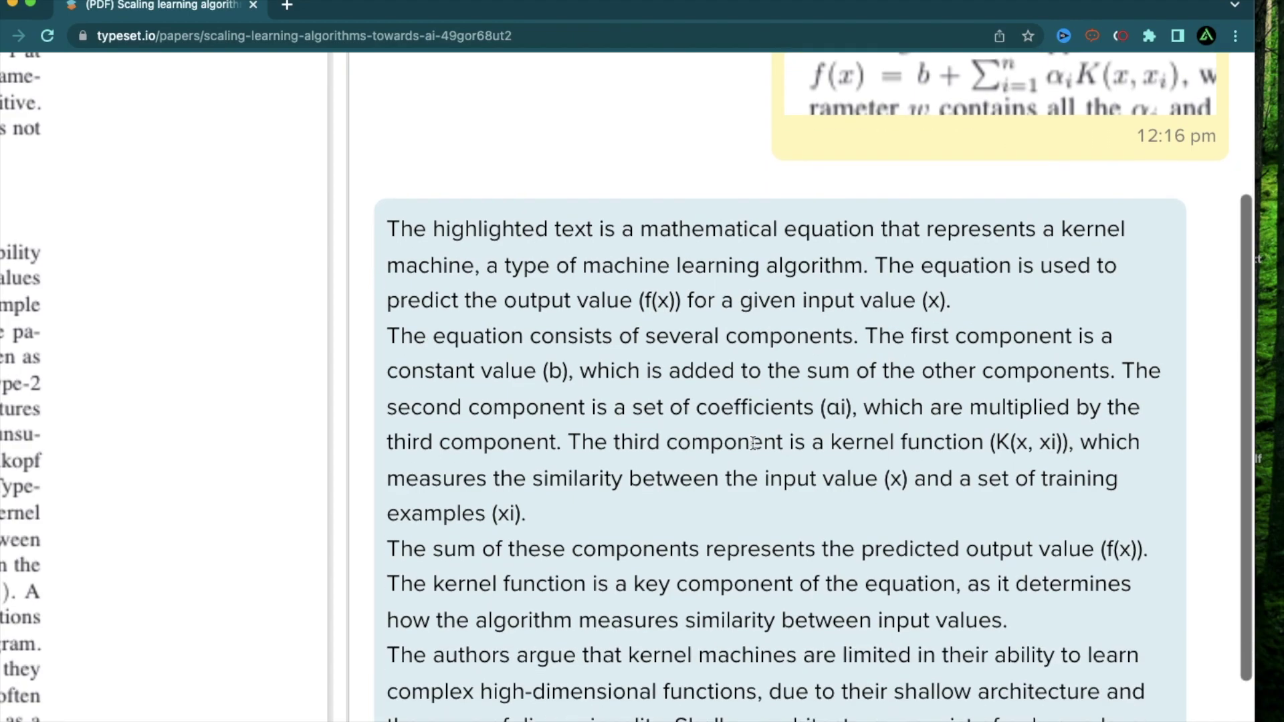
scroll(823, 367, up, 2)
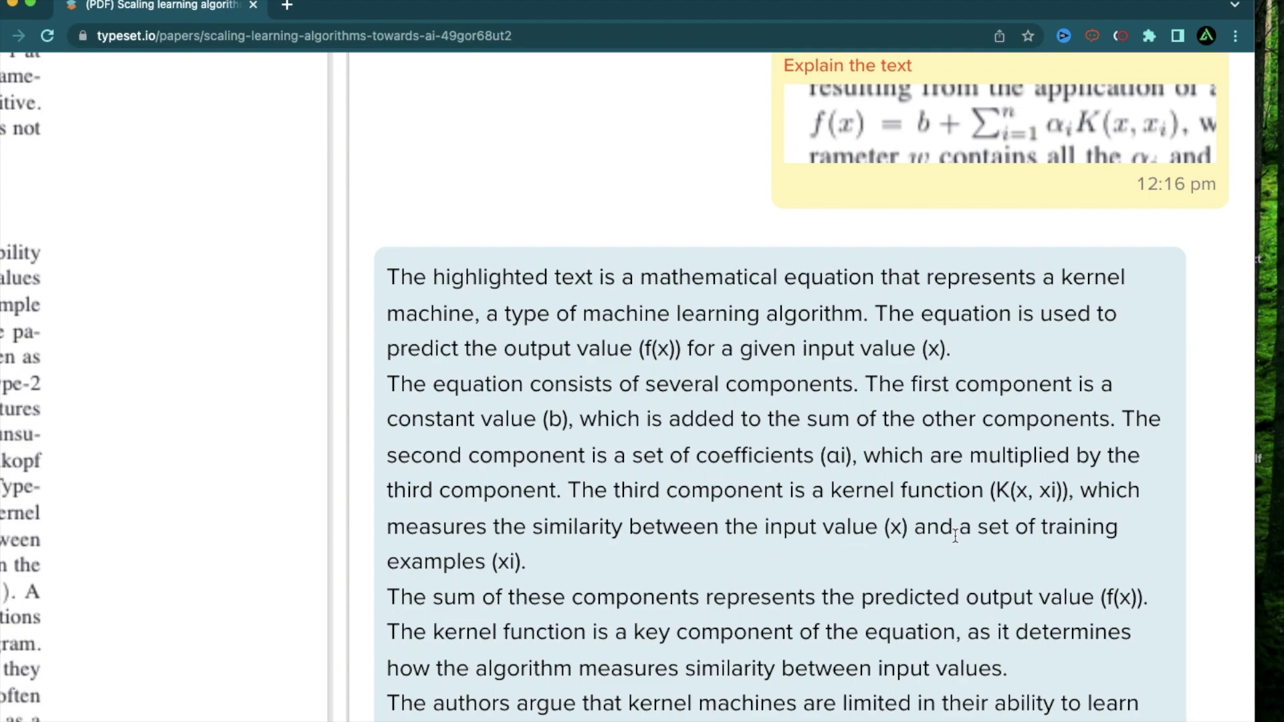
Reset the browser zoom and select the explanation's first two paragraphs
key(super+minus)
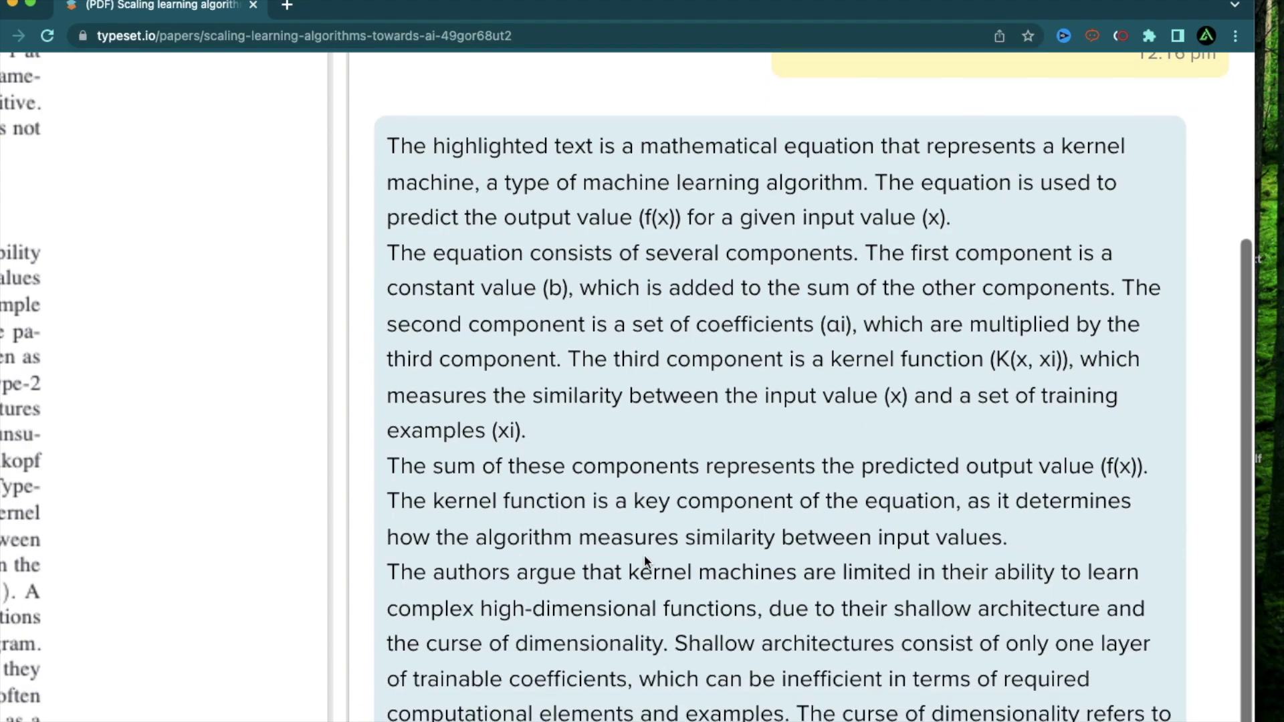
key(super+0)
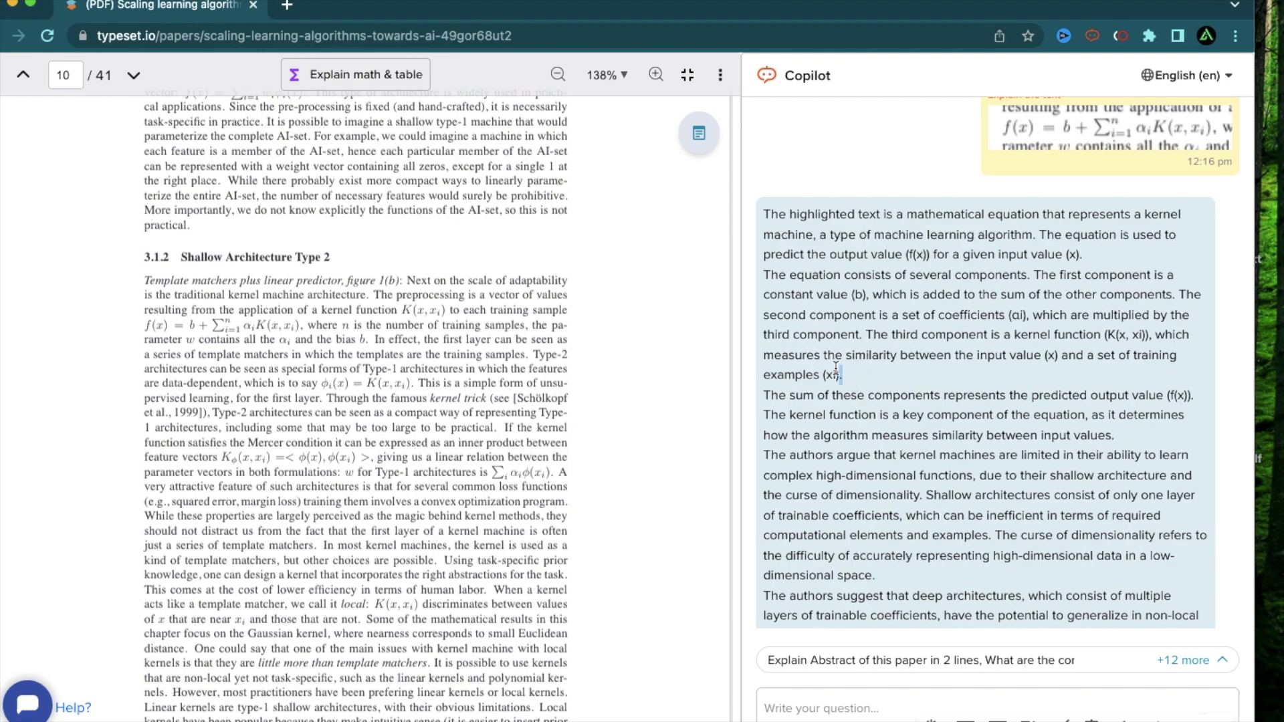
drag(849, 374, 760, 220)
key(super+c)
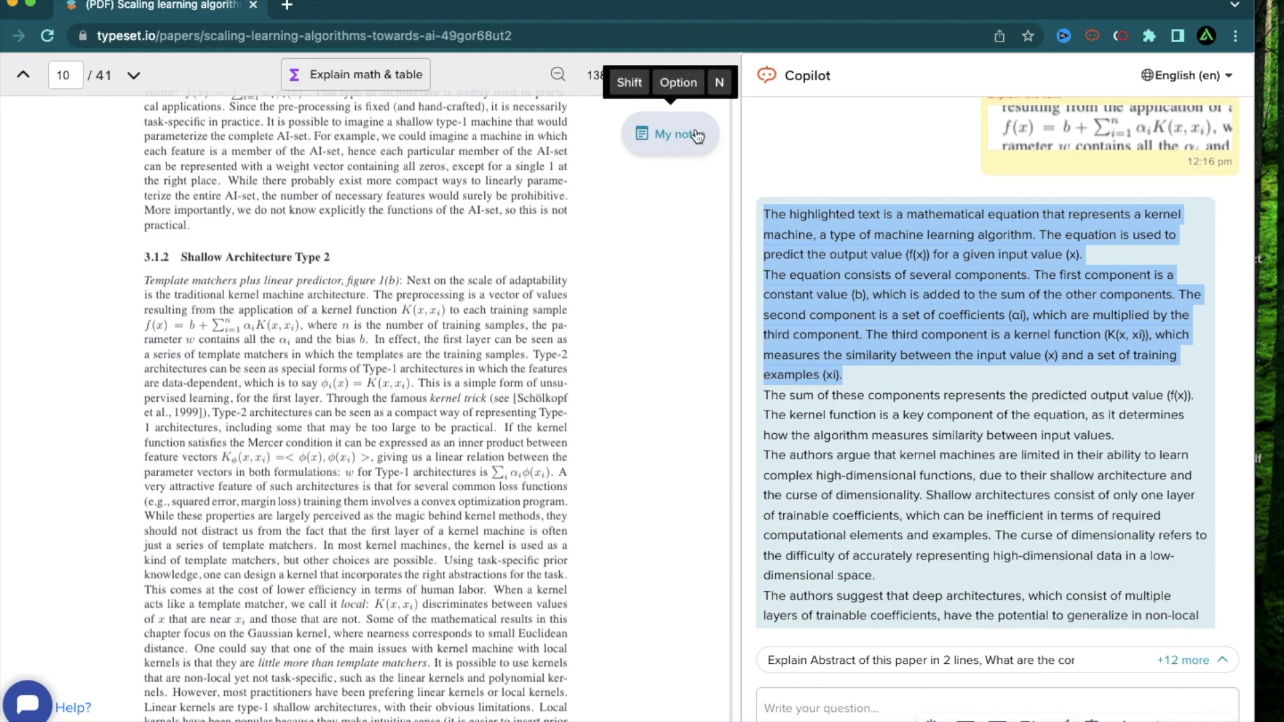
Paste the copied equation explanation into a new note on the AI paper and save it
click(696, 134)
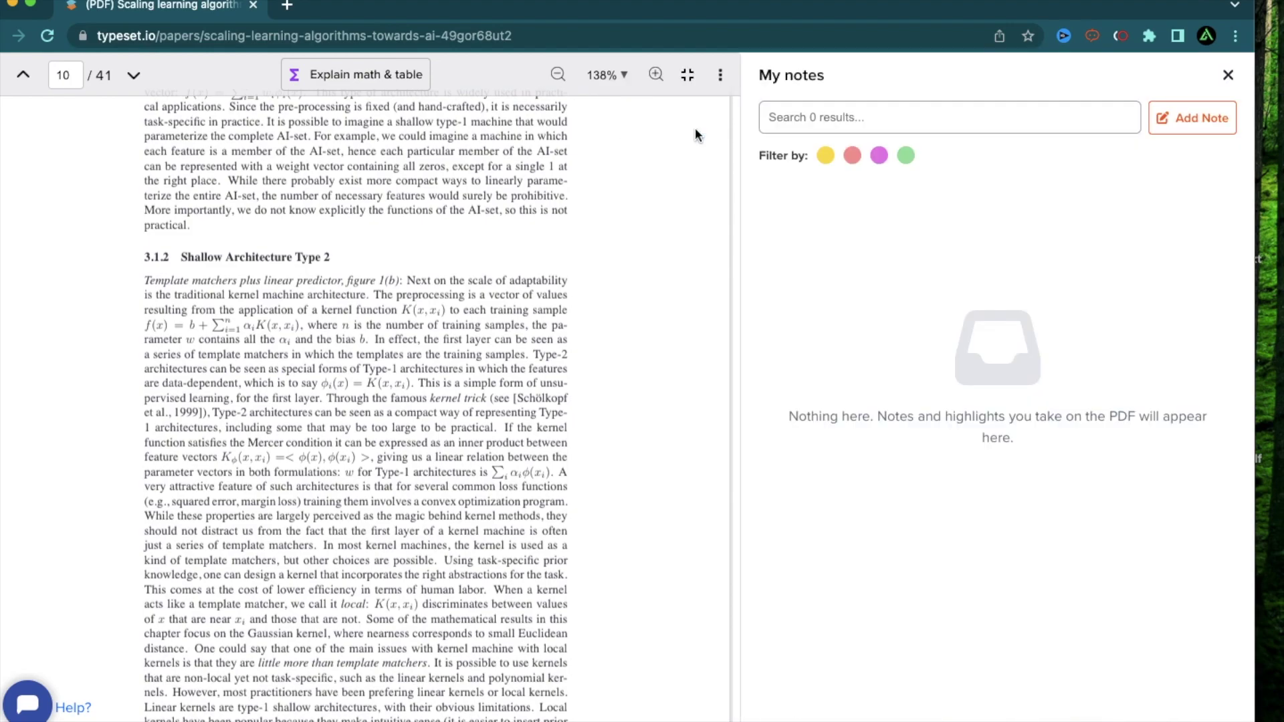
click(1208, 132)
click(861, 143)
key(super+v)
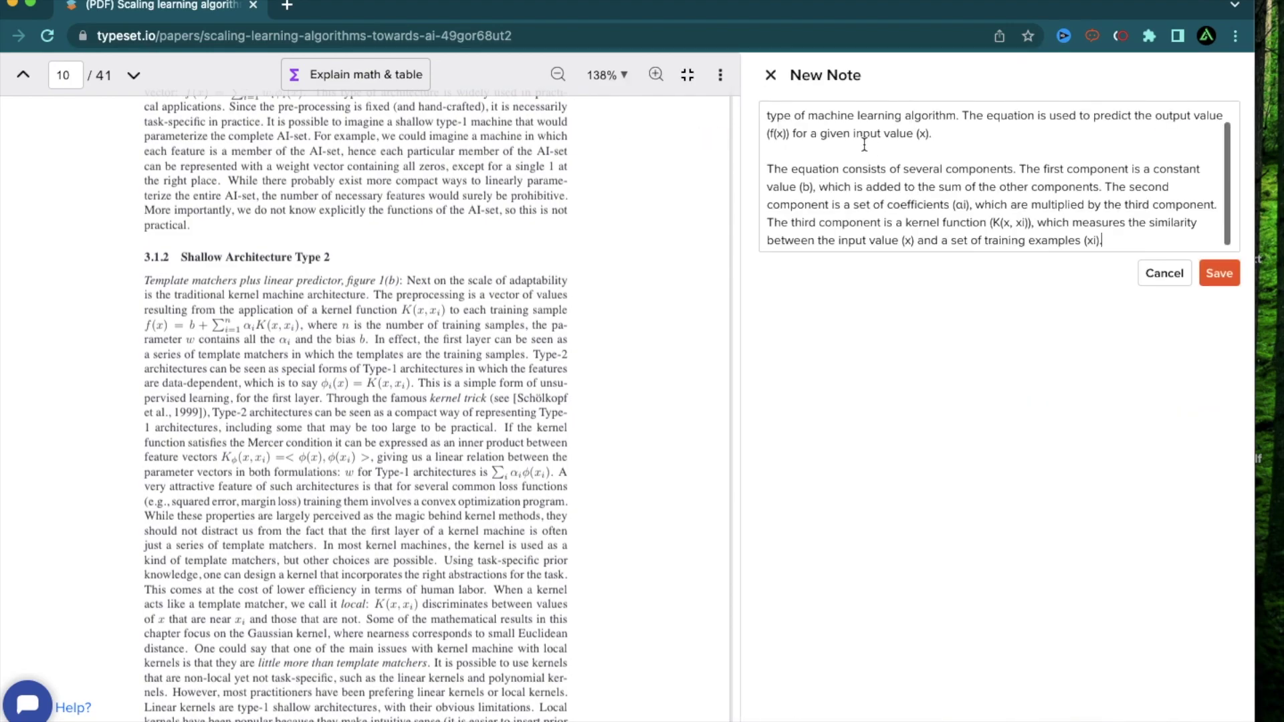
click(1221, 274)
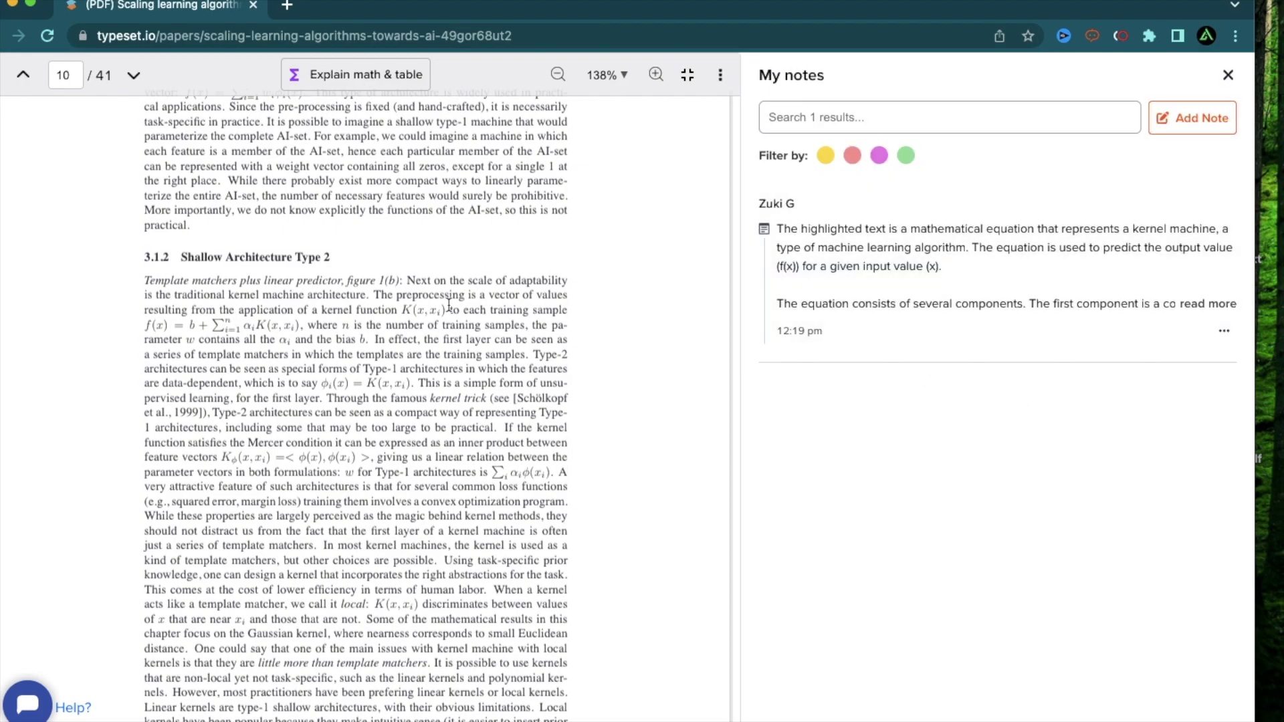
scroll(449, 308, up, 15)
scroll(447, 303, up, 20)
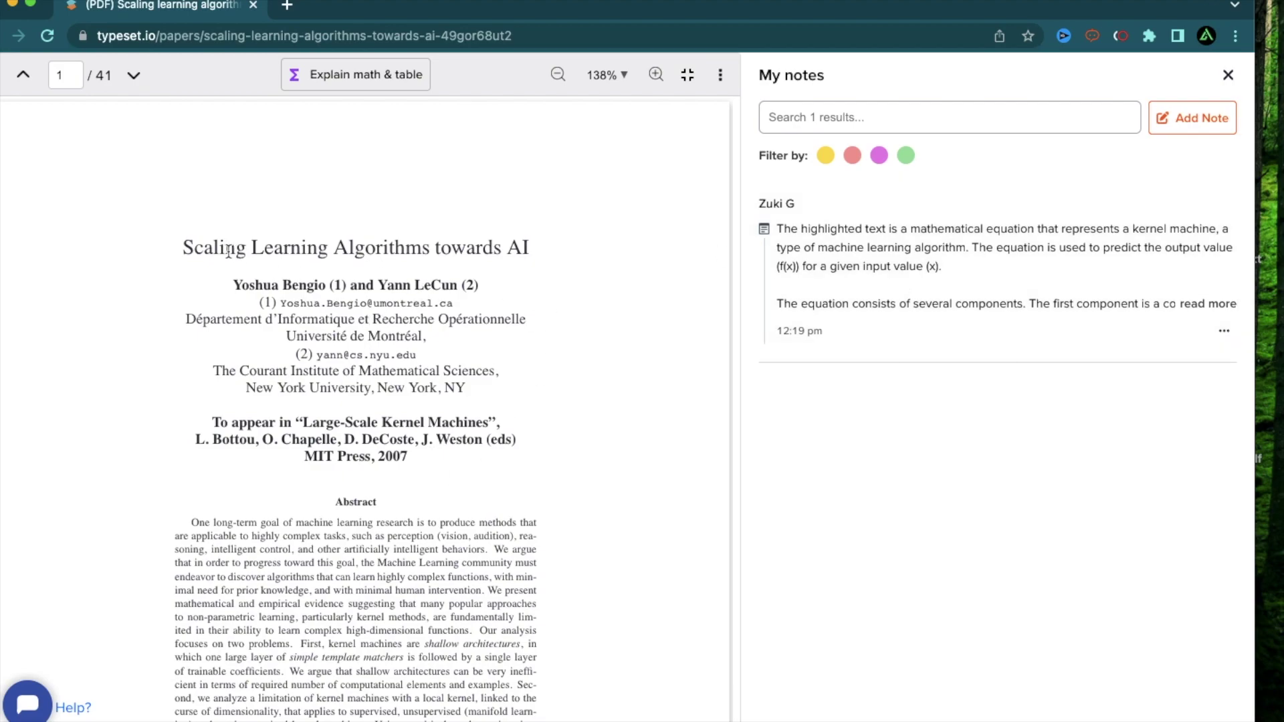
Return to the Copilot chat and expand the full list of suggested questions
click(954, 307)
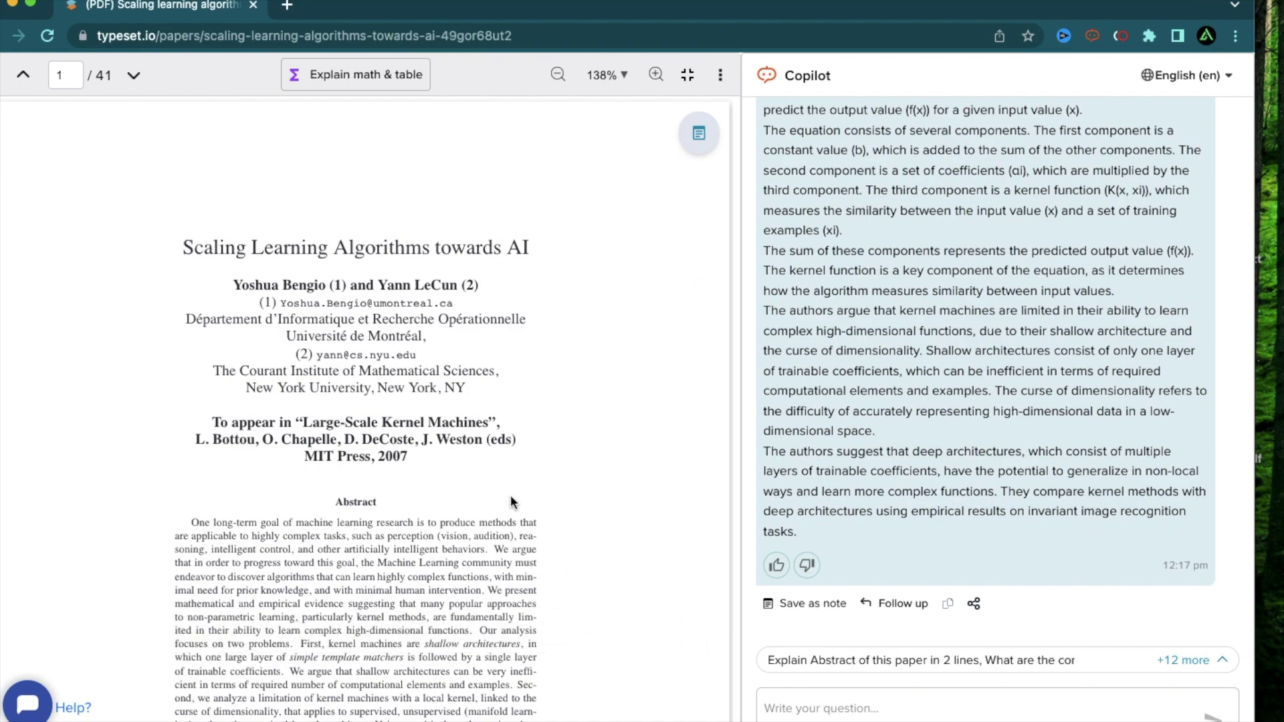
scroll(588, 450, down, 1)
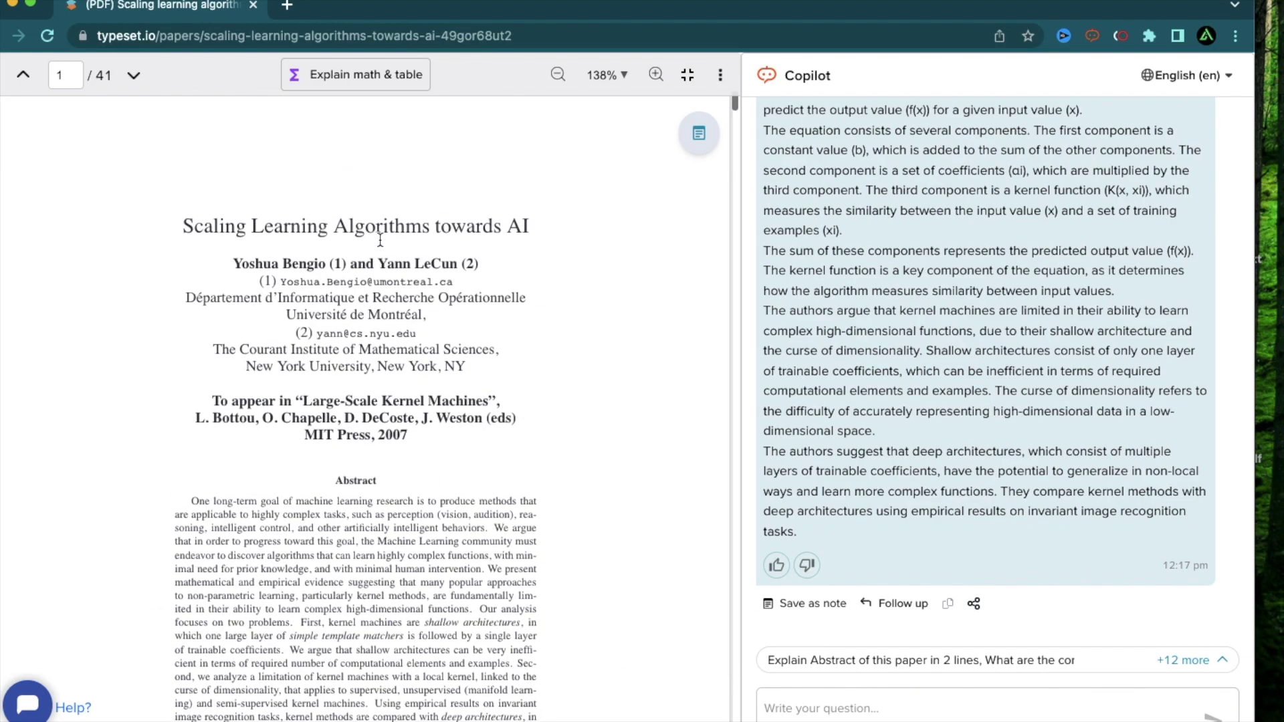
click(1189, 671)
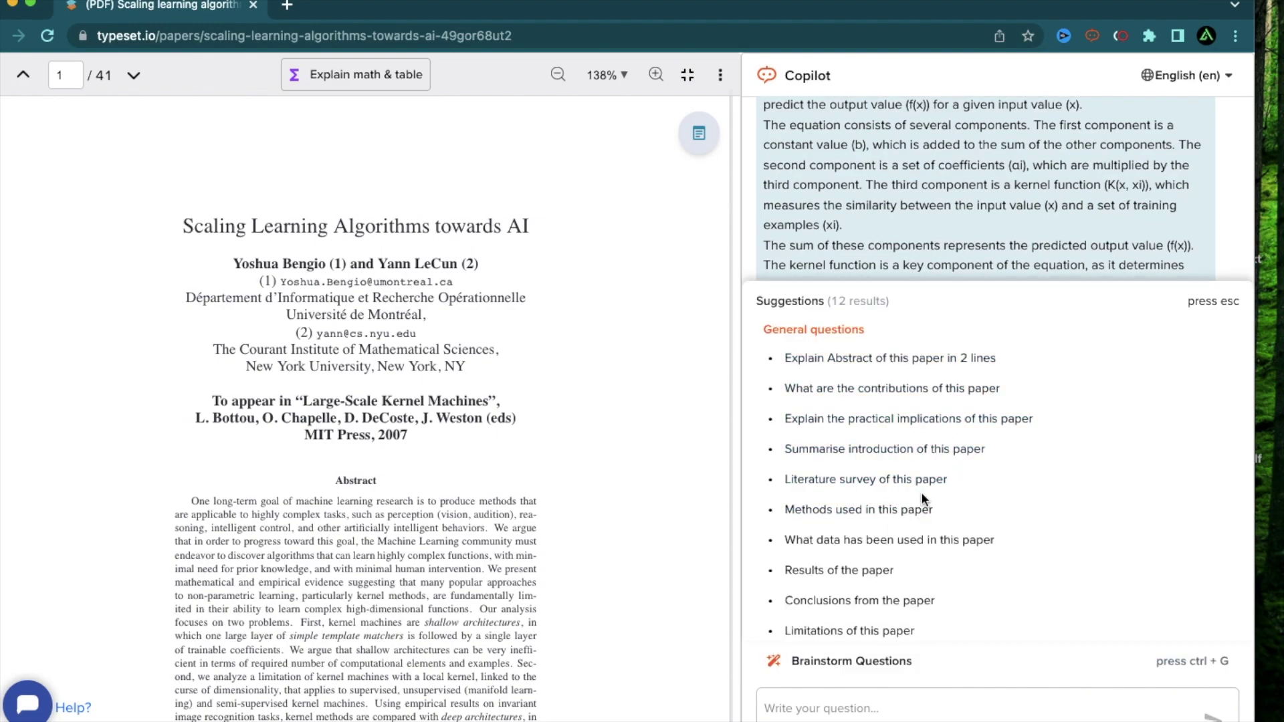
scroll(921, 495, down, 2)
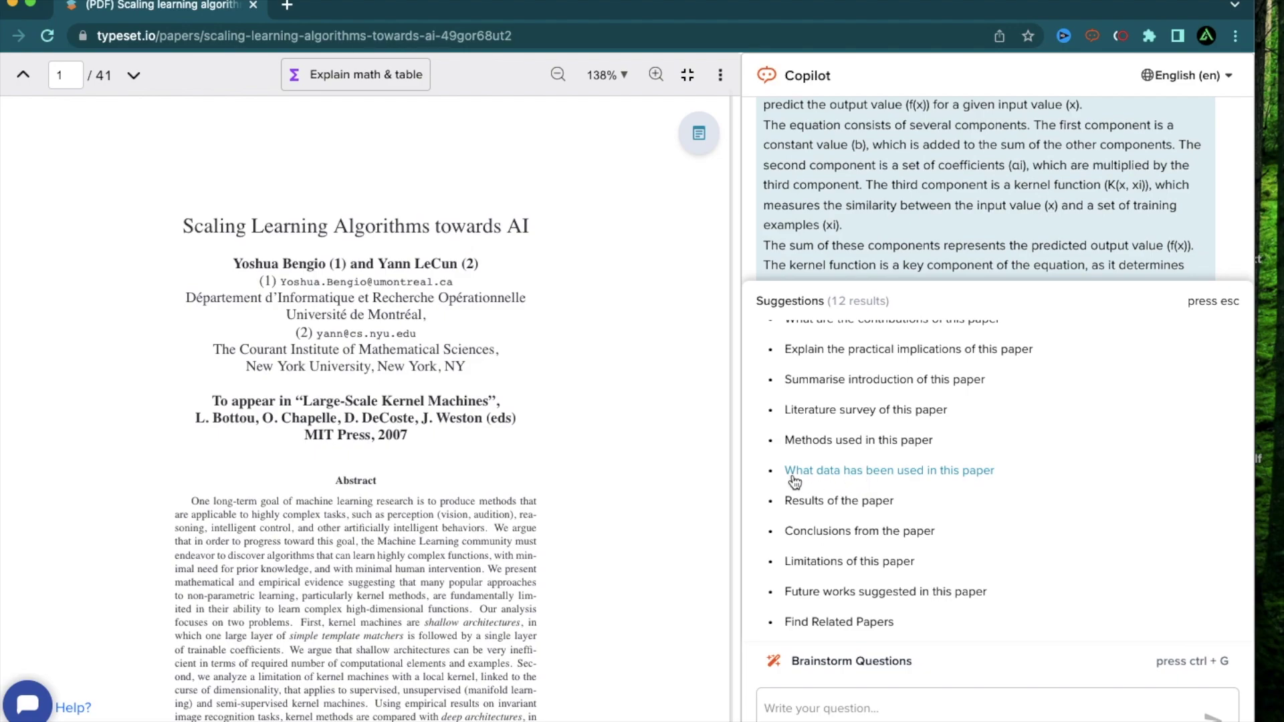
scroll(882, 484, up, 5)
scroll(885, 486, up, 1)
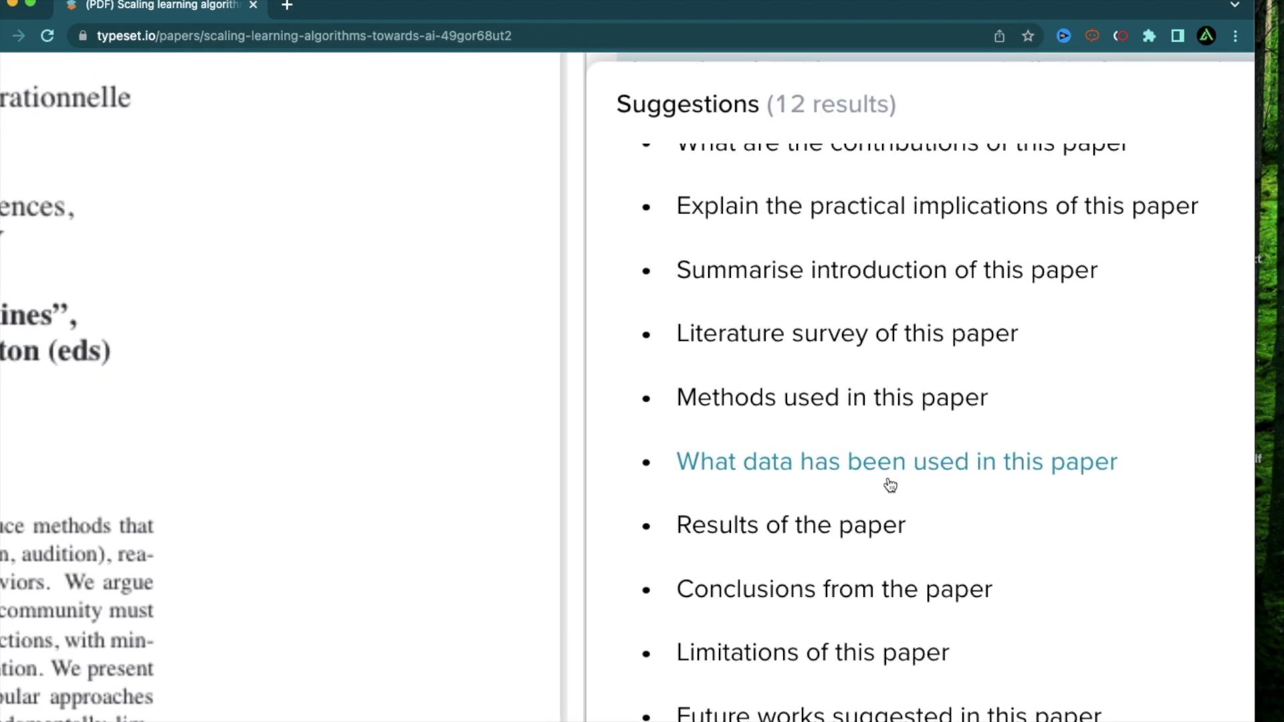
Ask what data the paper uses, highlight the no-specific-dataset reply, then ask about methods
click(963, 464)
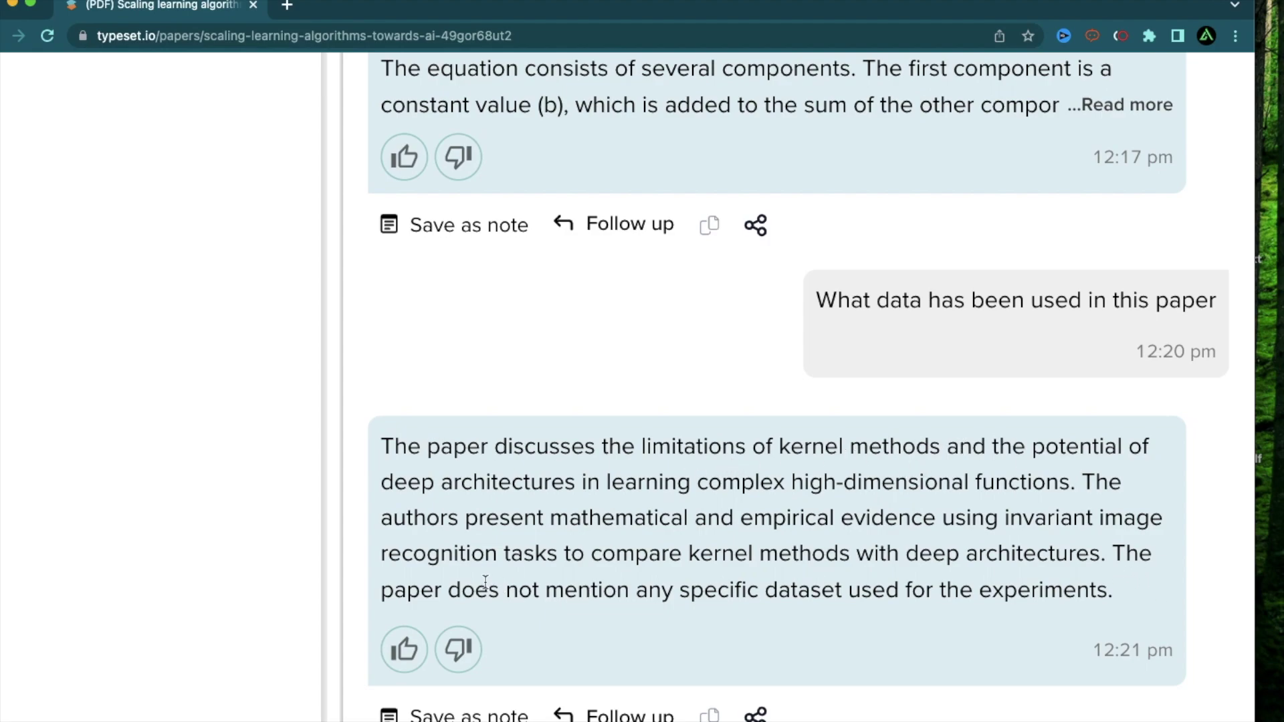
drag(458, 590, 1115, 593)
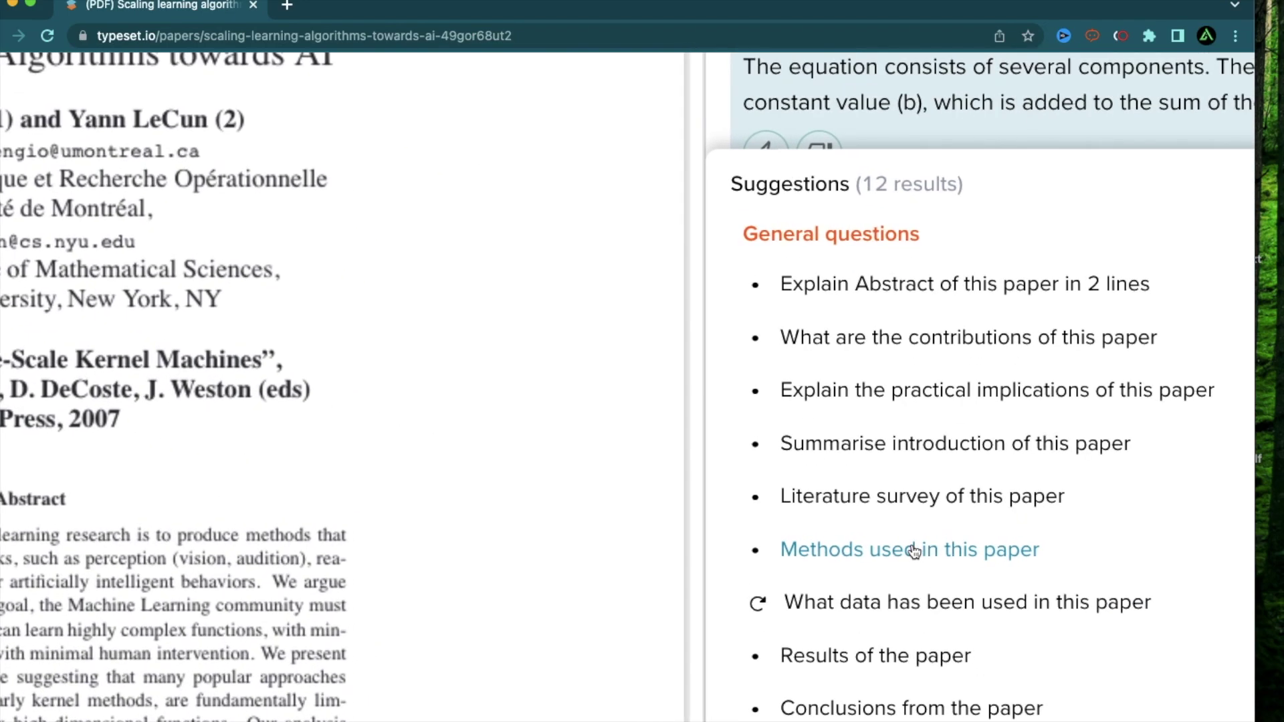
click(913, 549)
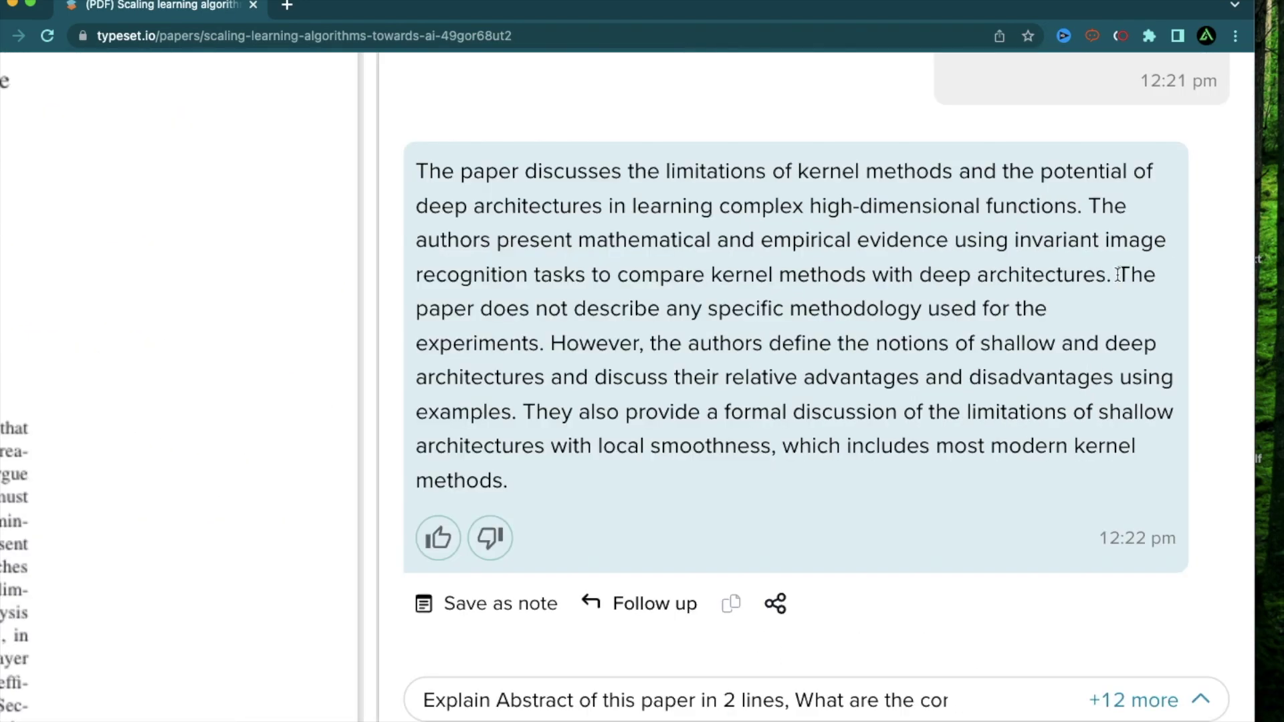
Highlight the methods reply's points on no specific methodology and shallow versus deep architectures, then reset zoom
drag(1117, 276, 1109, 317)
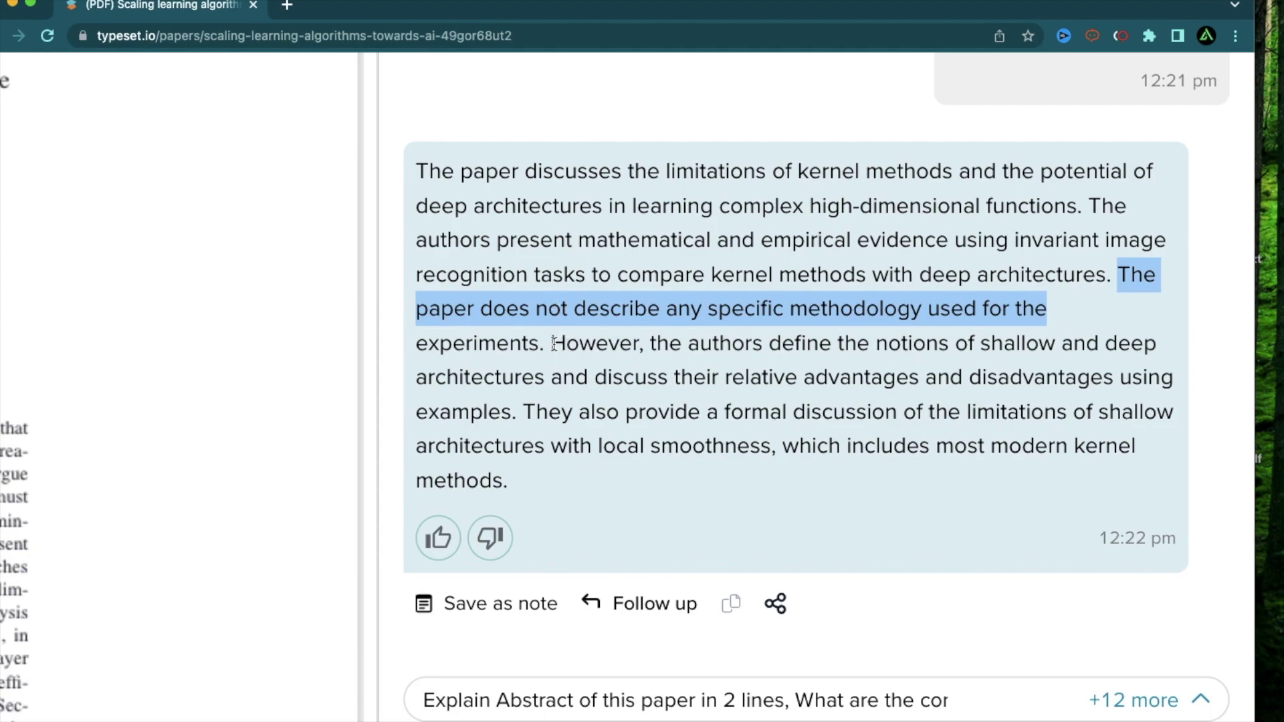
drag(554, 343, 1113, 409)
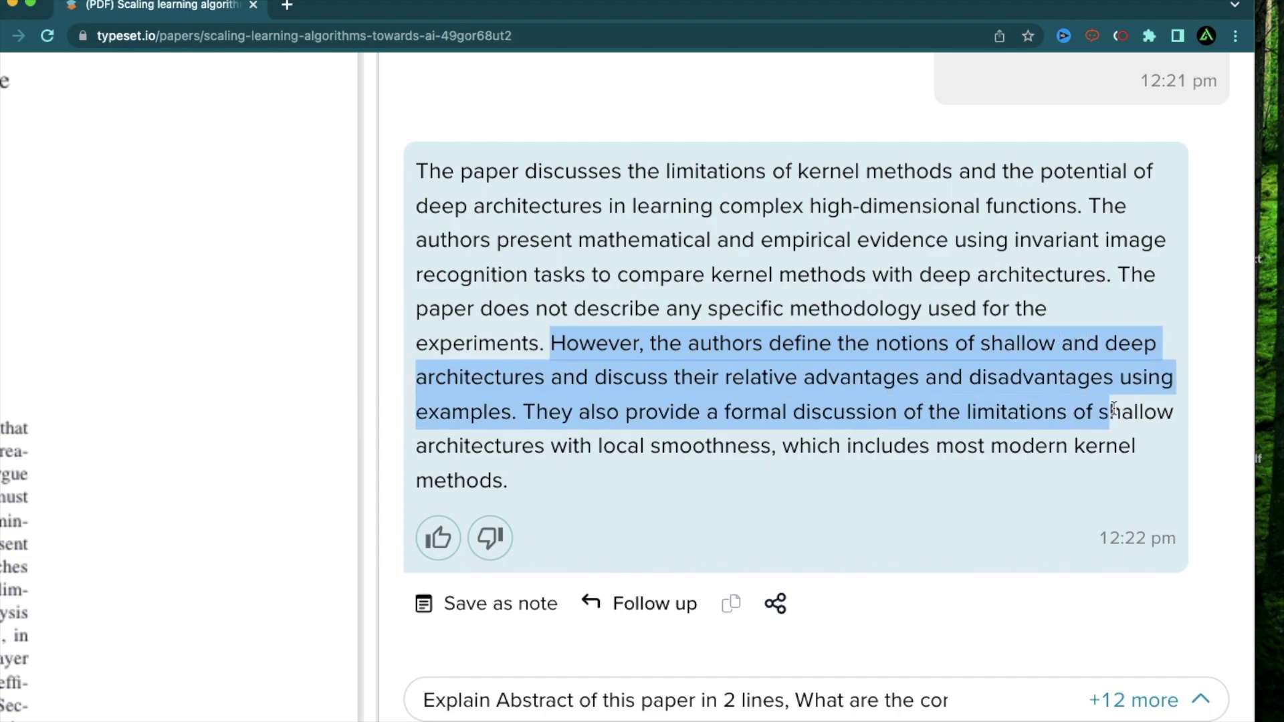
click(739, 405)
drag(599, 378, 1076, 421)
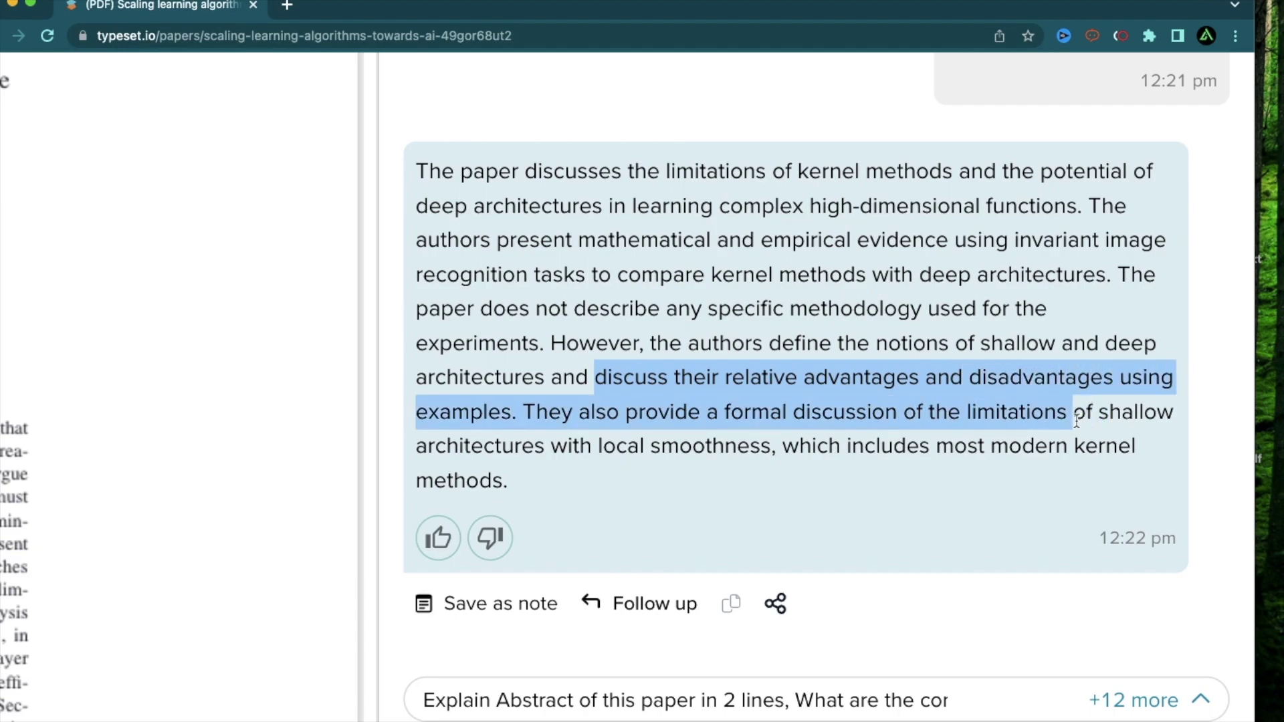
key(ctrl+0)
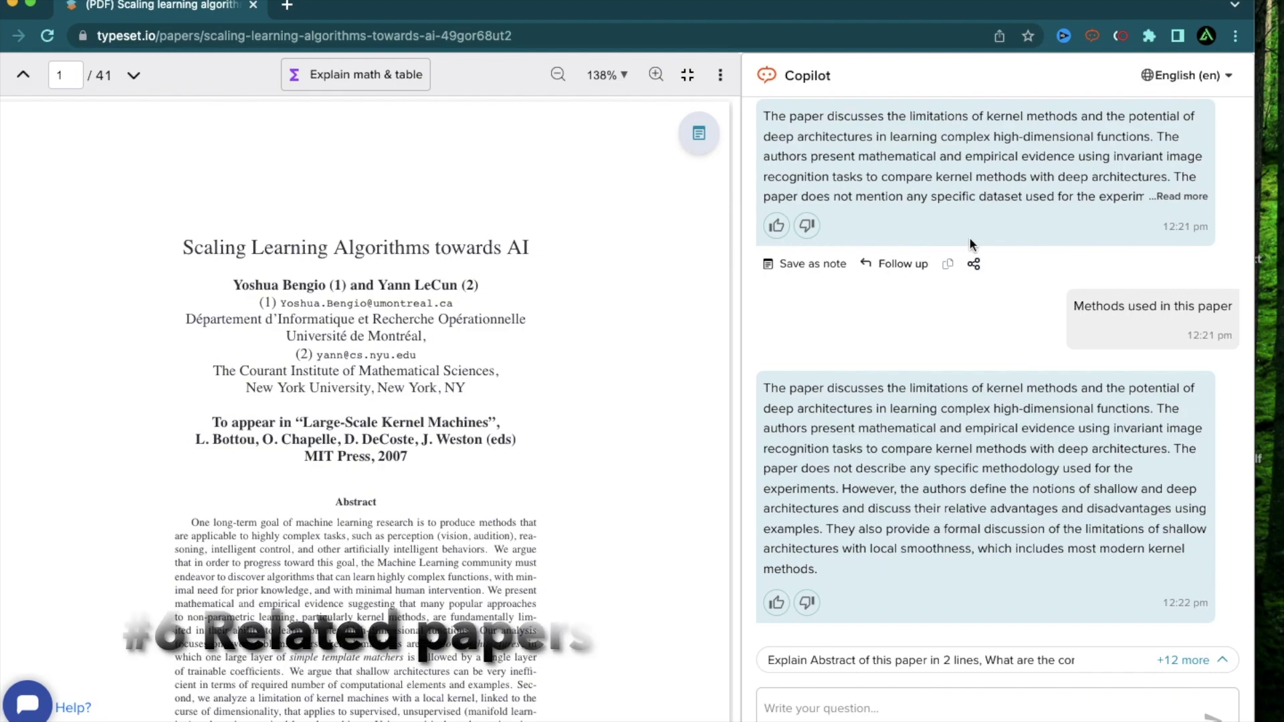
Leave fullscreen and open 'A Fast Learning Algorithm for Deep Belief Nets' from Related Papers
scroll(976, 280, down, 1)
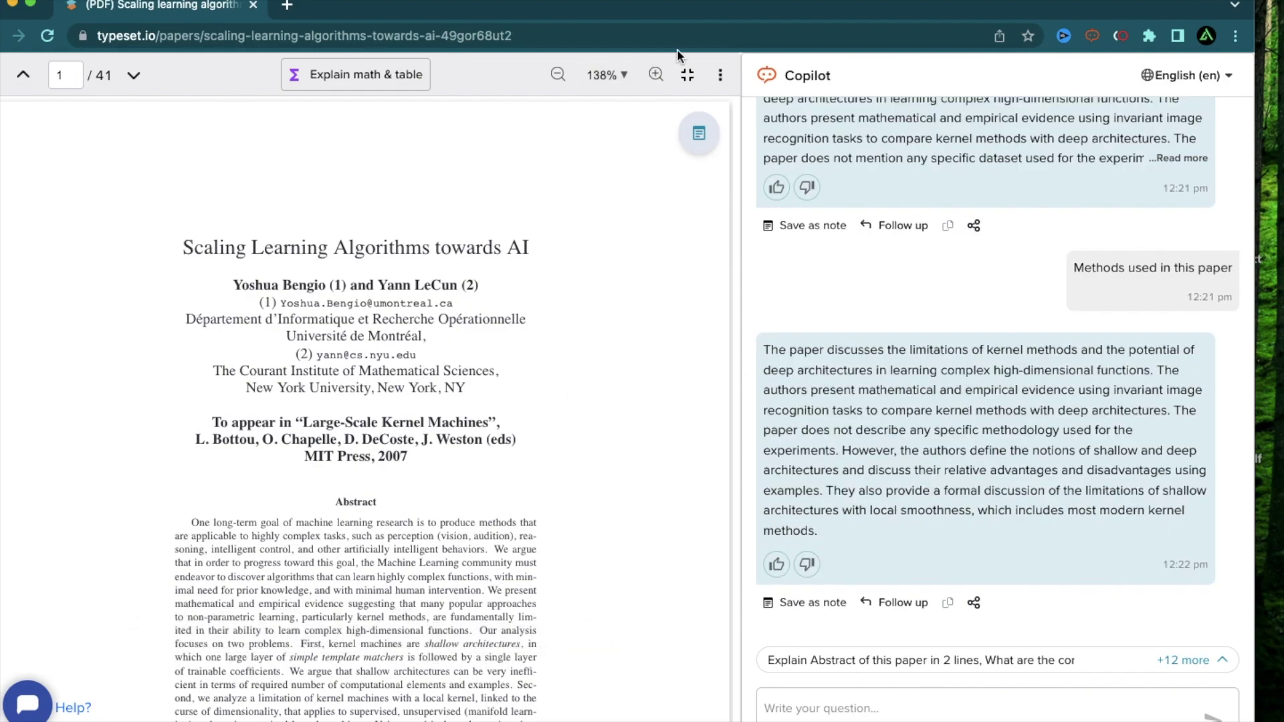
click(688, 73)
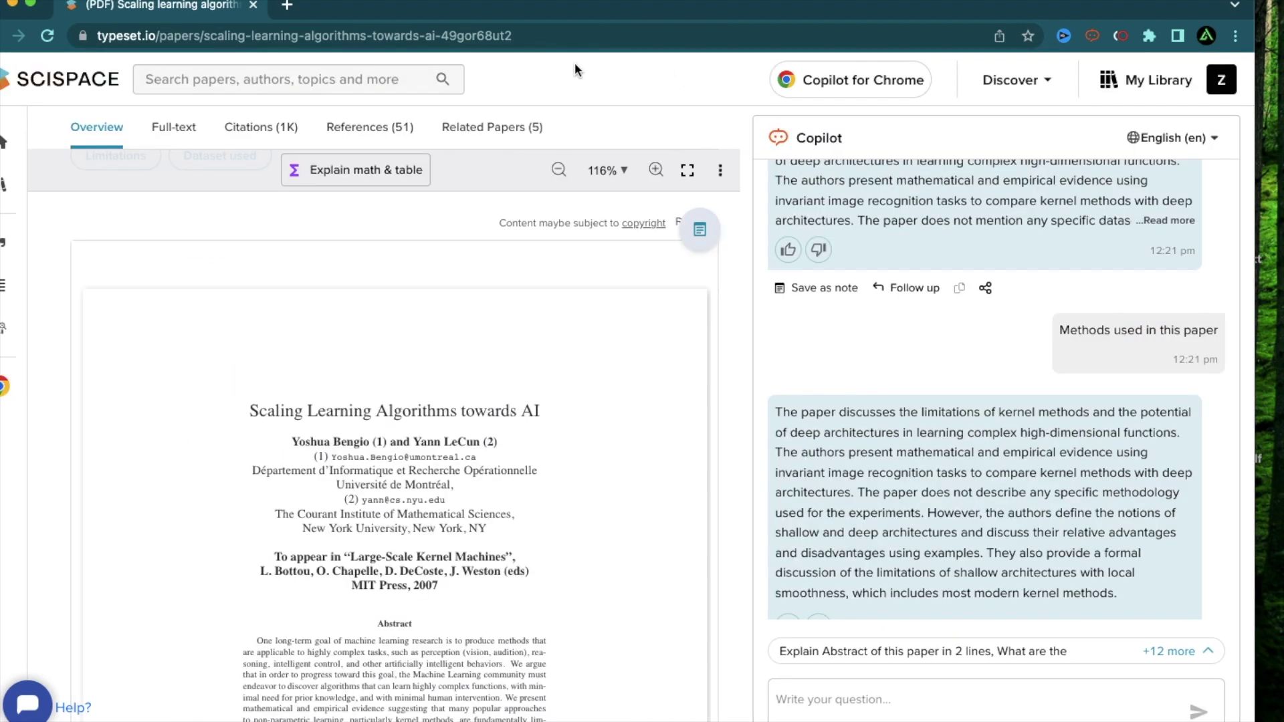
click(495, 129)
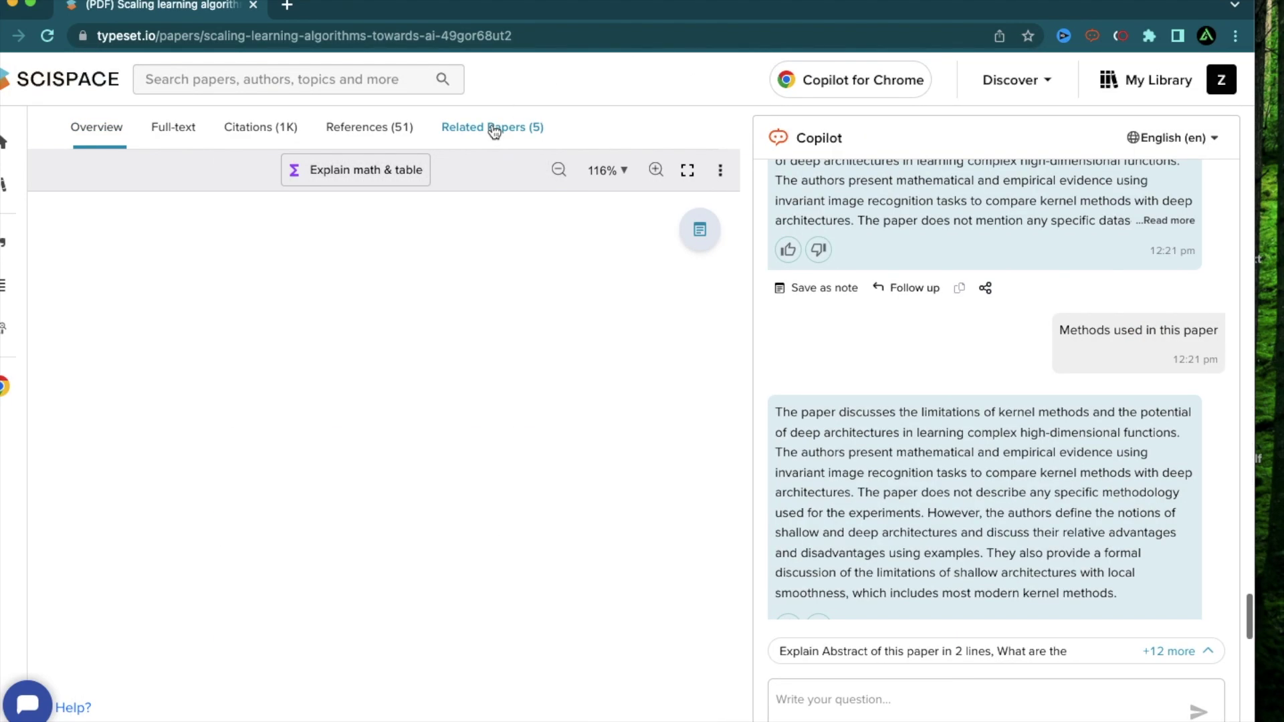
scroll(401, 224, up, 2)
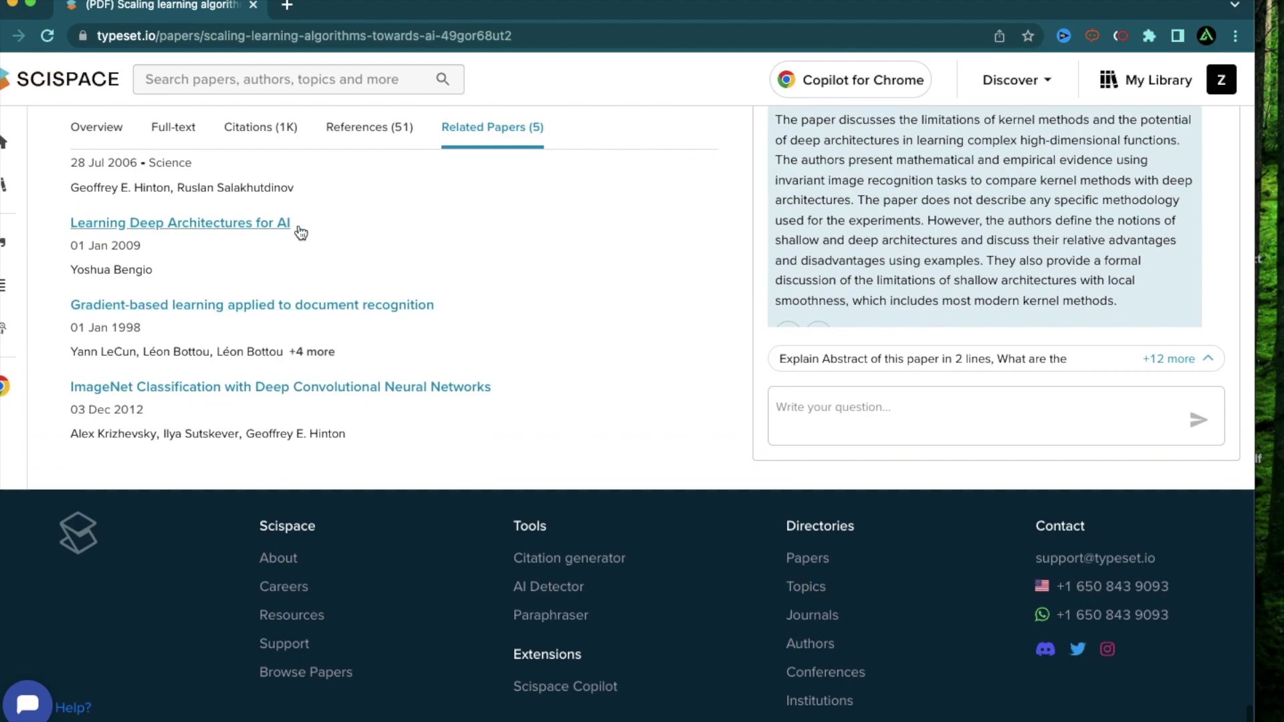
scroll(335, 215, up, 5)
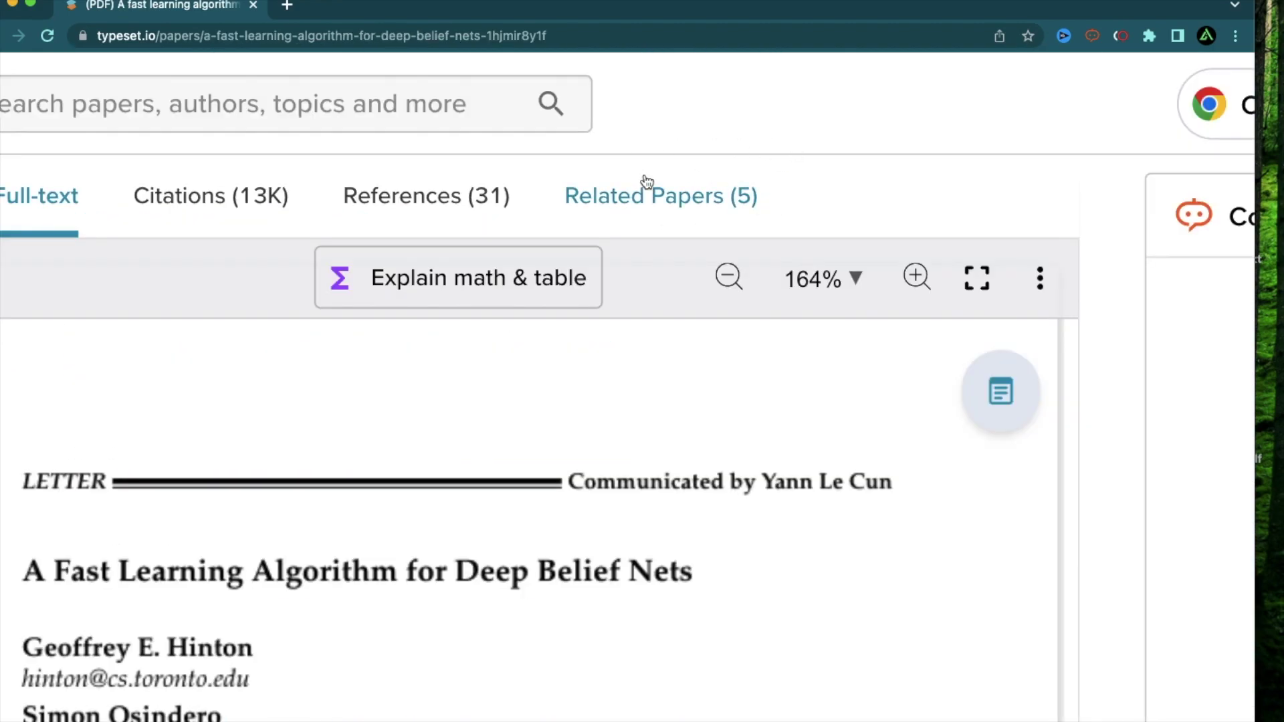
click(198, 199)
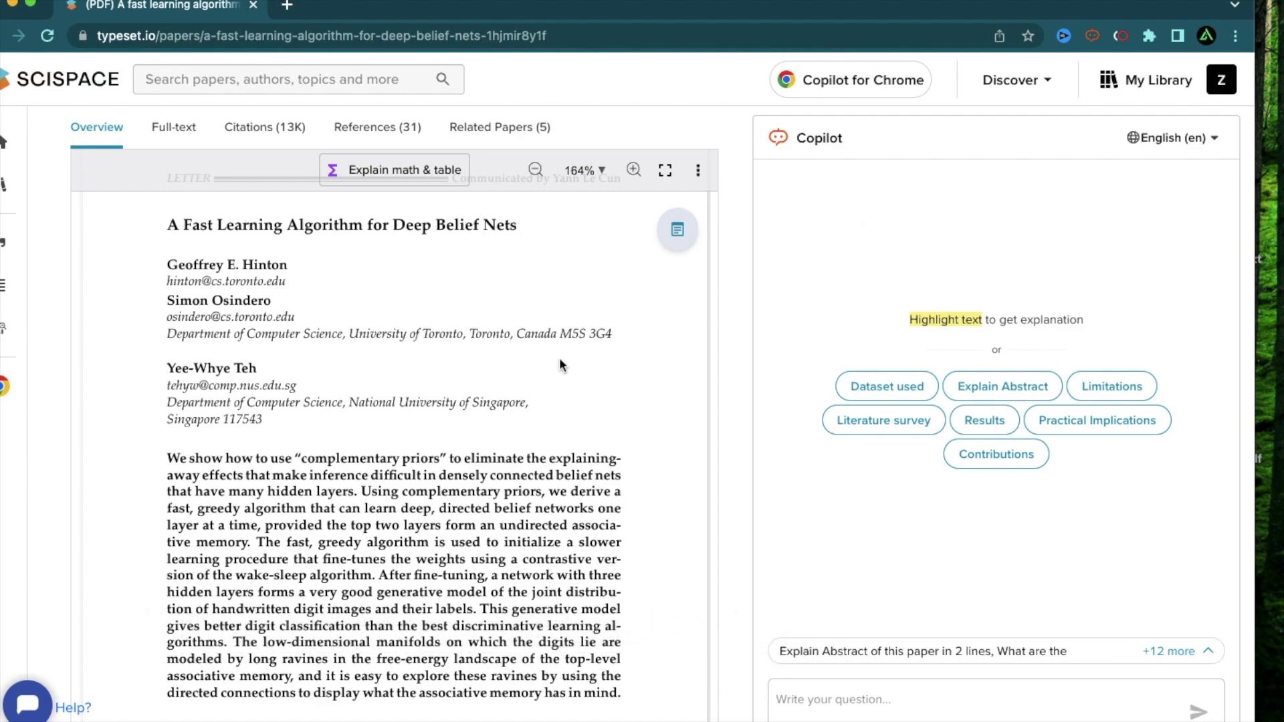
Ask Copilot about the paper's limitations and highlight the key points of its answer
click(1189, 658)
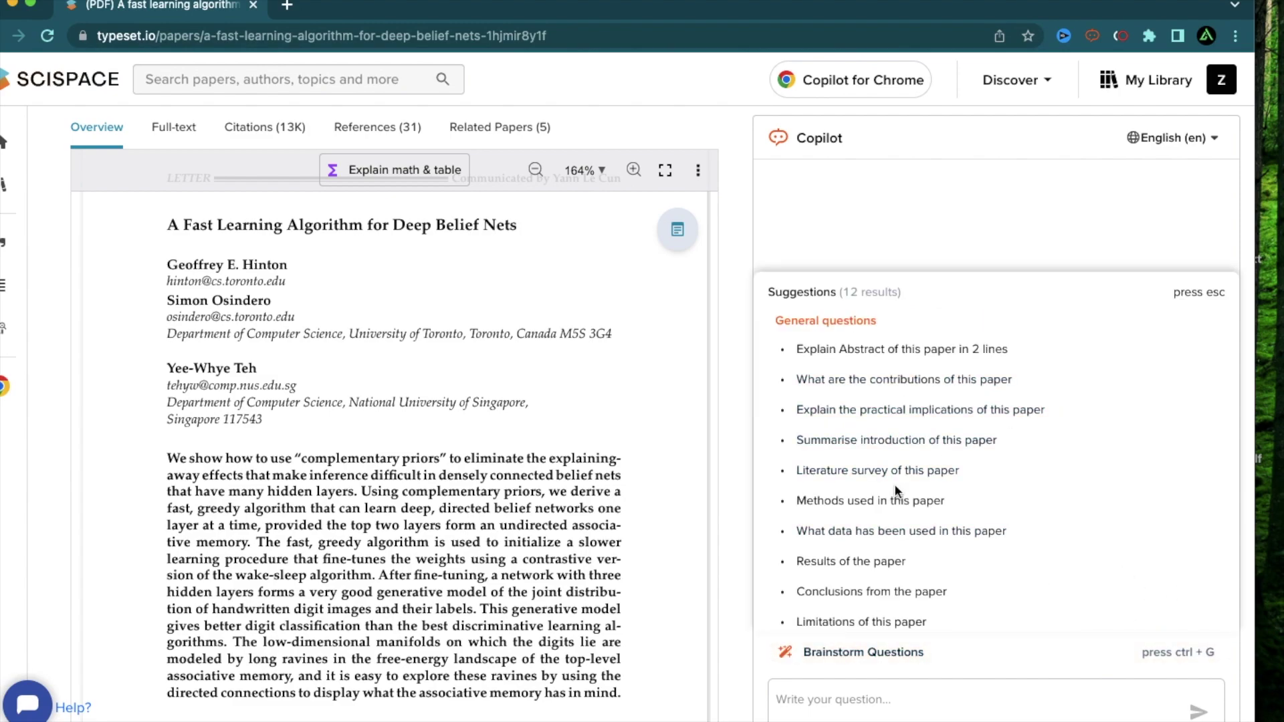
scroll(868, 514, down, 1)
click(849, 554)
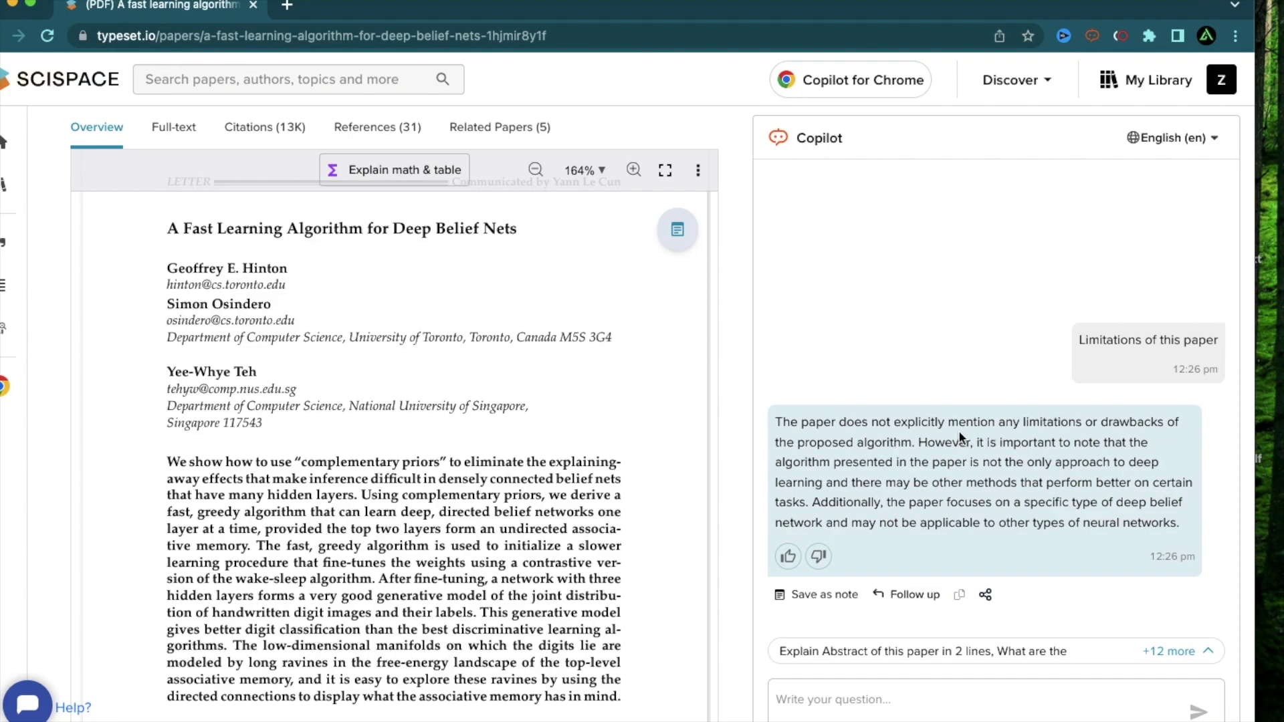
drag(778, 425, 916, 441)
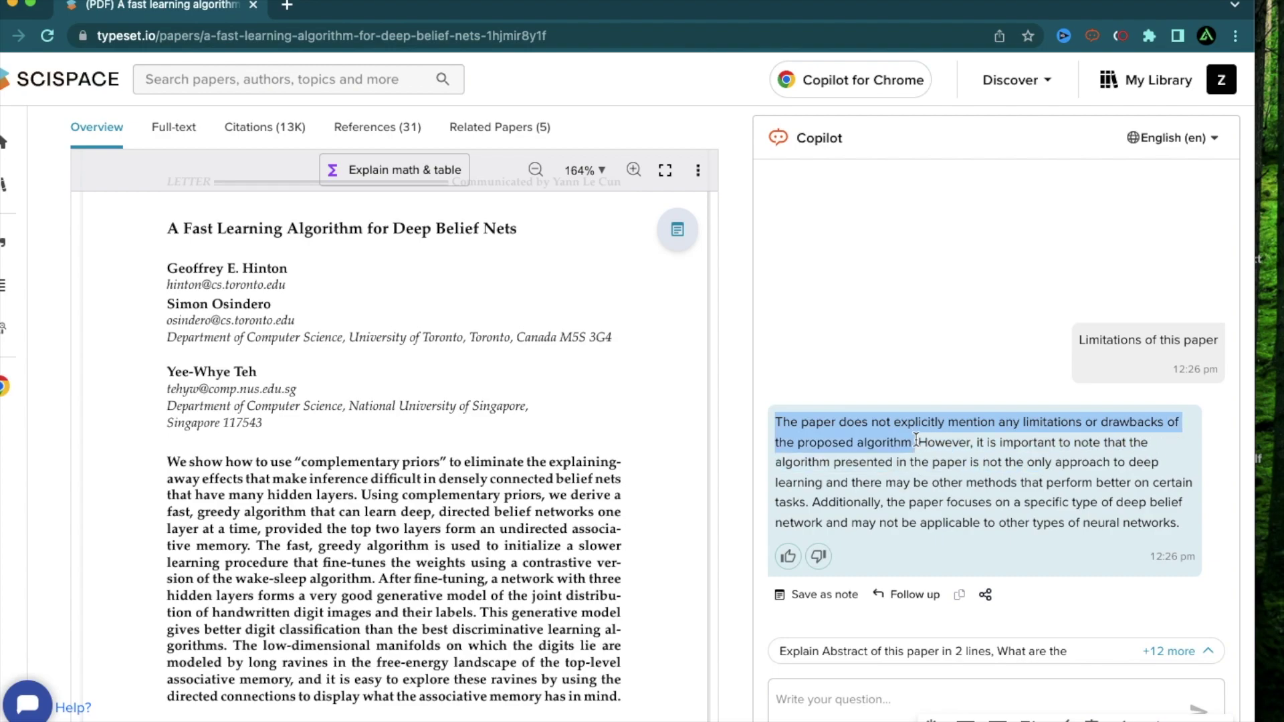
click(996, 441)
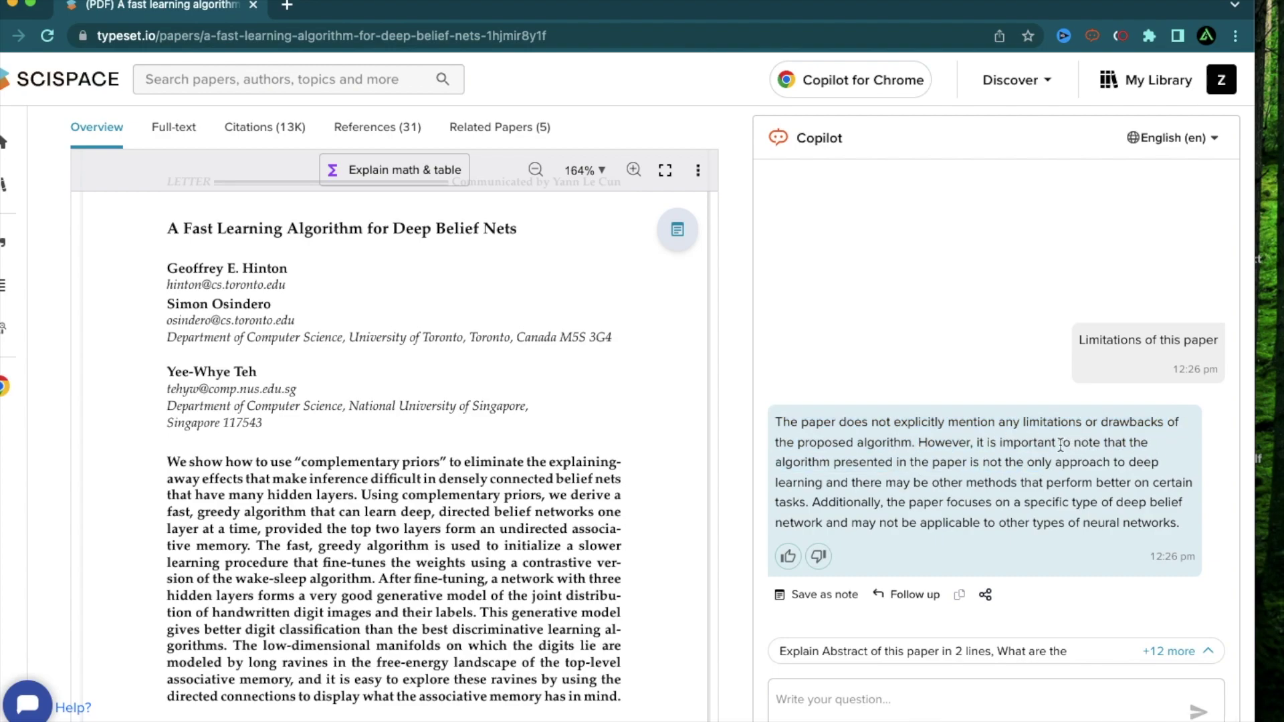
drag(1060, 444, 1061, 466)
click(1045, 468)
drag(848, 484, 809, 502)
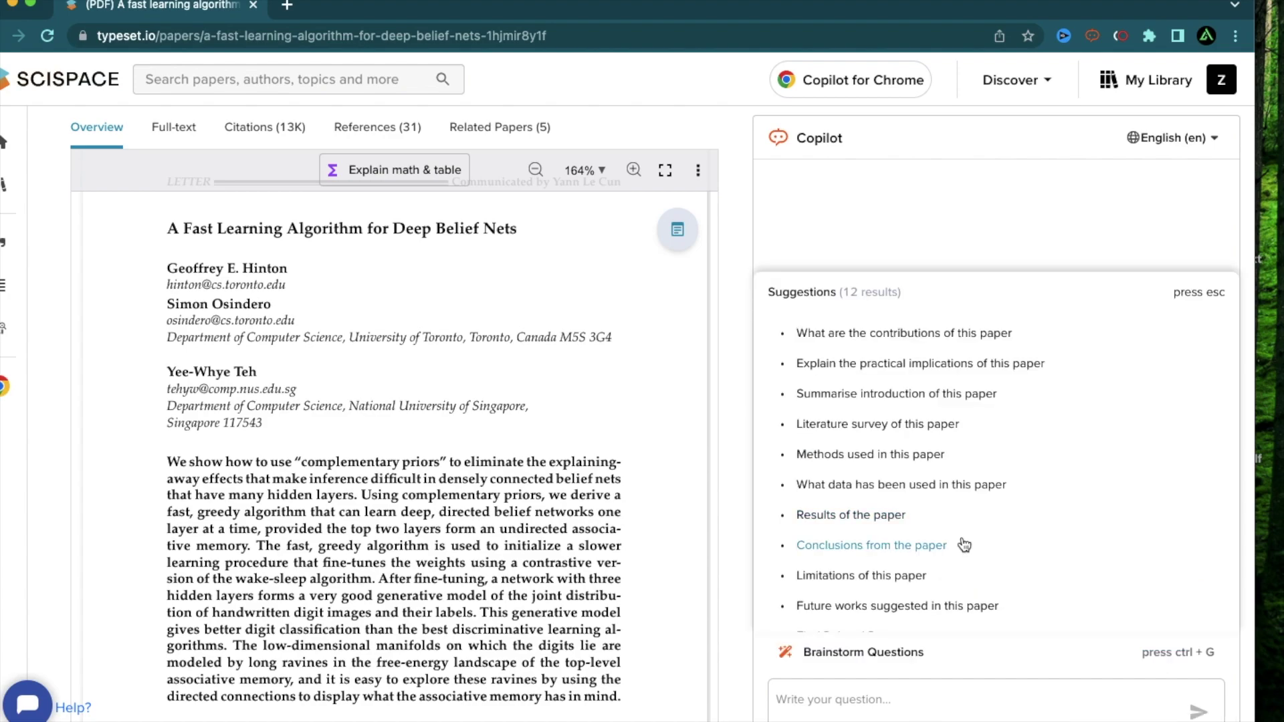
Ask for the conclusions from the paper, then reset the browser zoom
click(878, 552)
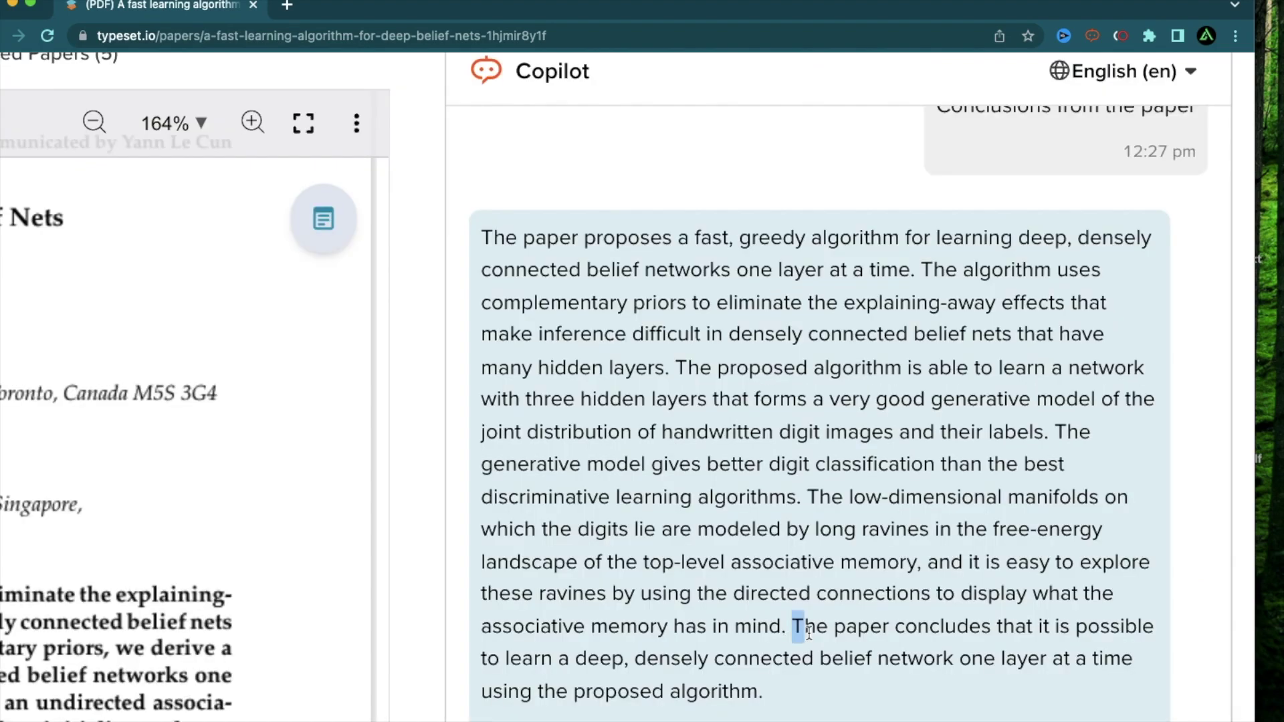
drag(808, 631, 835, 699)
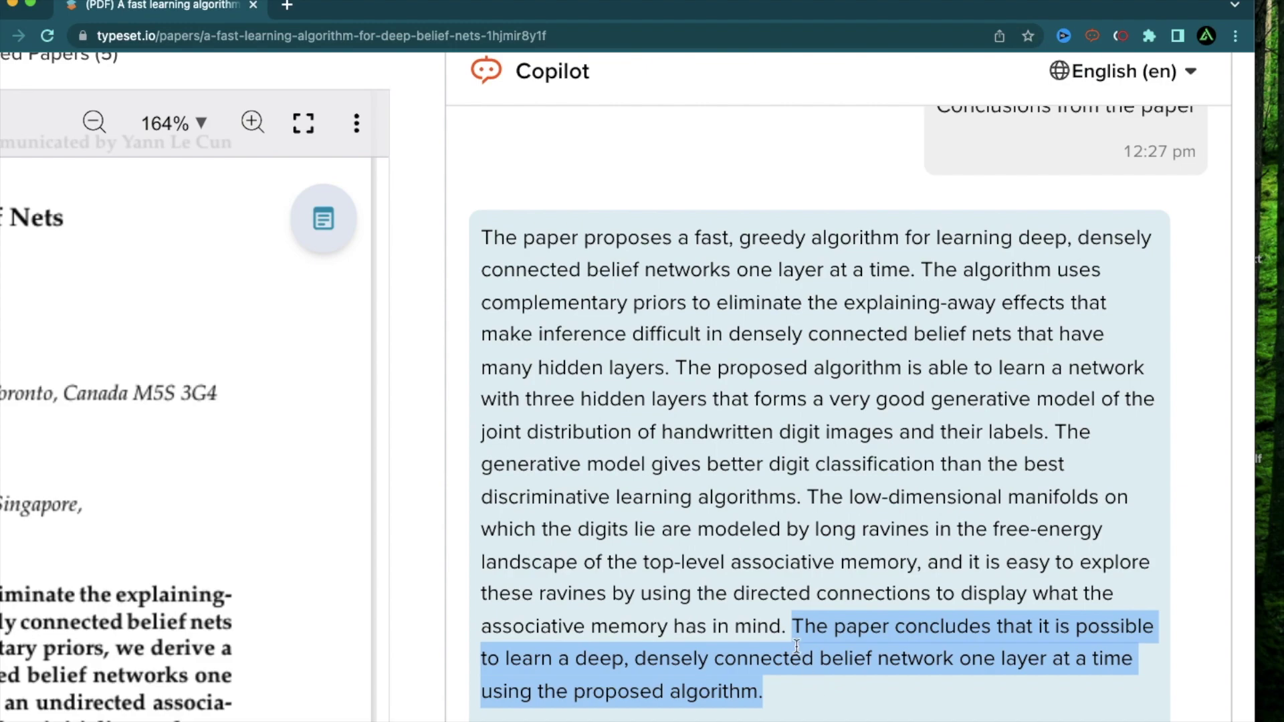
key(ctrl+0)
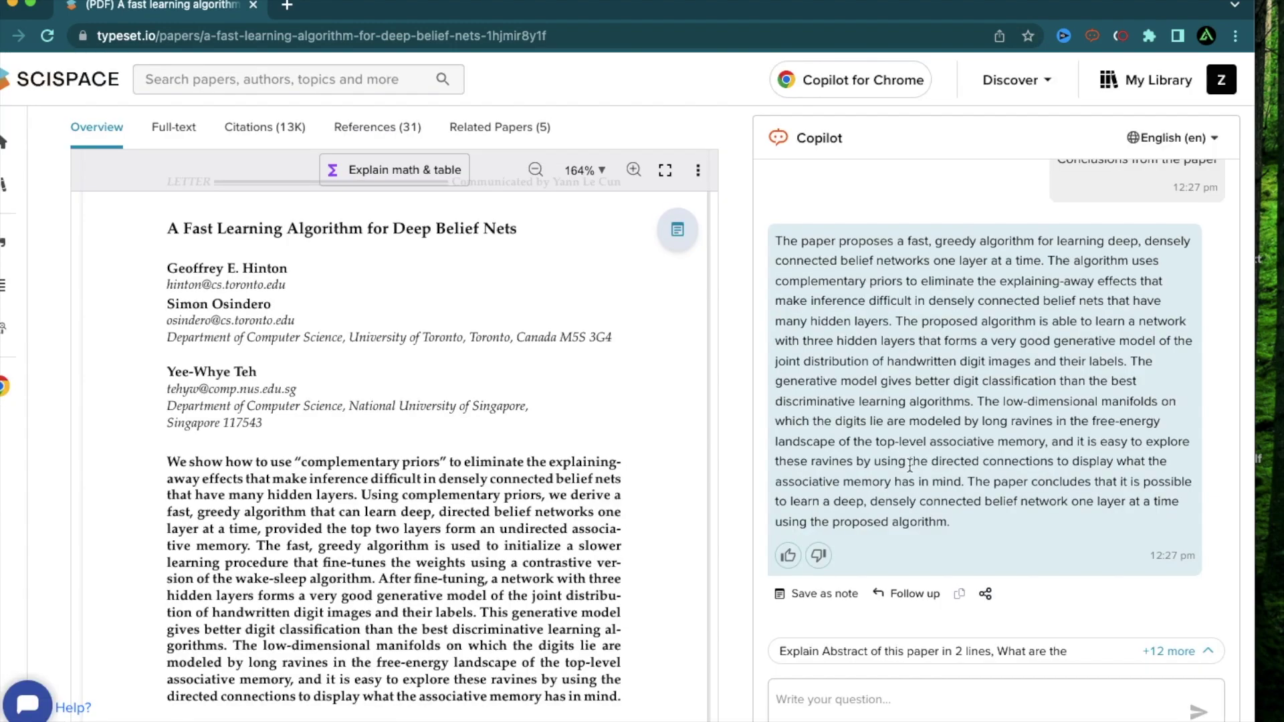
Save the conclusions answer as a note, then open and close the conversation's share page
click(832, 601)
click(1202, 339)
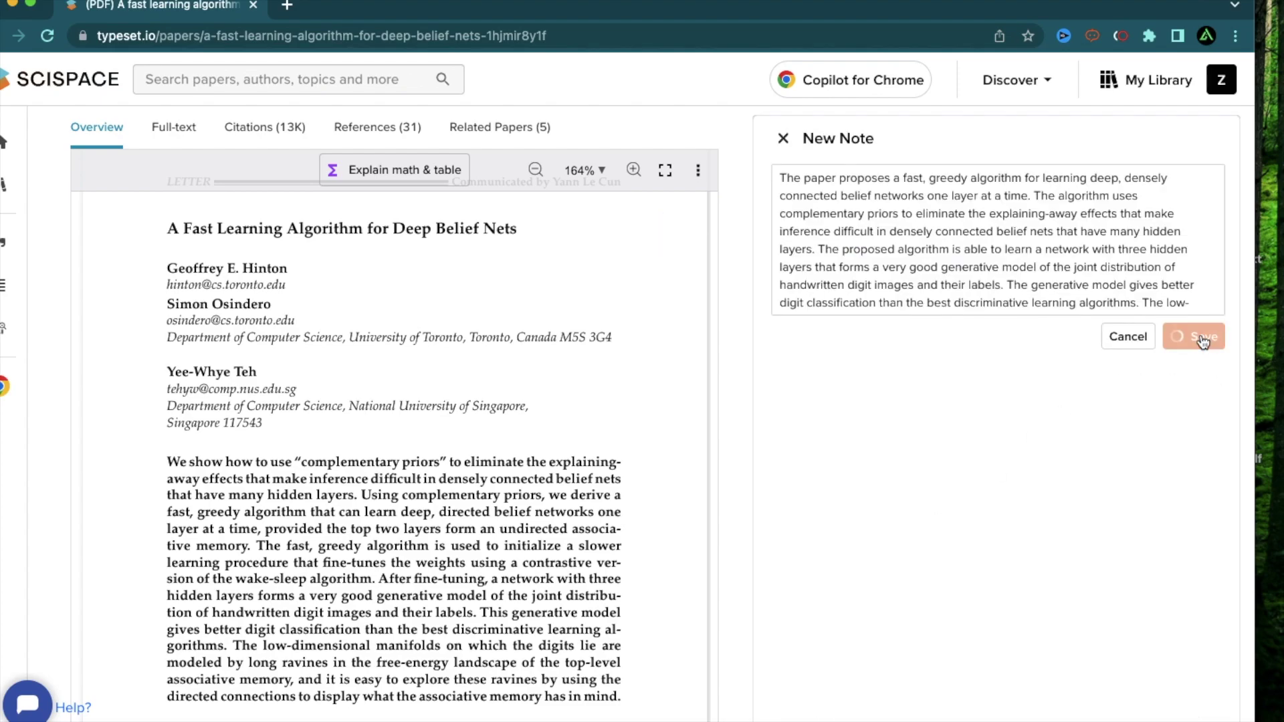
scroll(907, 468, up, 3)
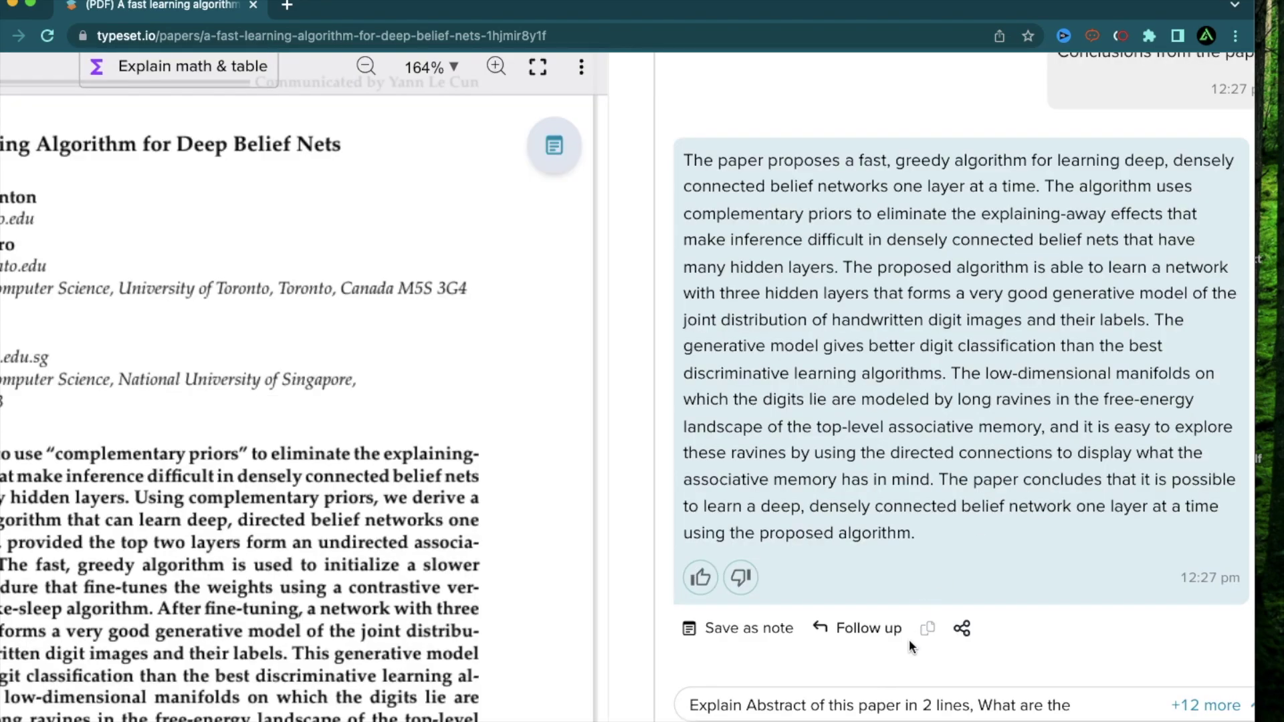
click(962, 630)
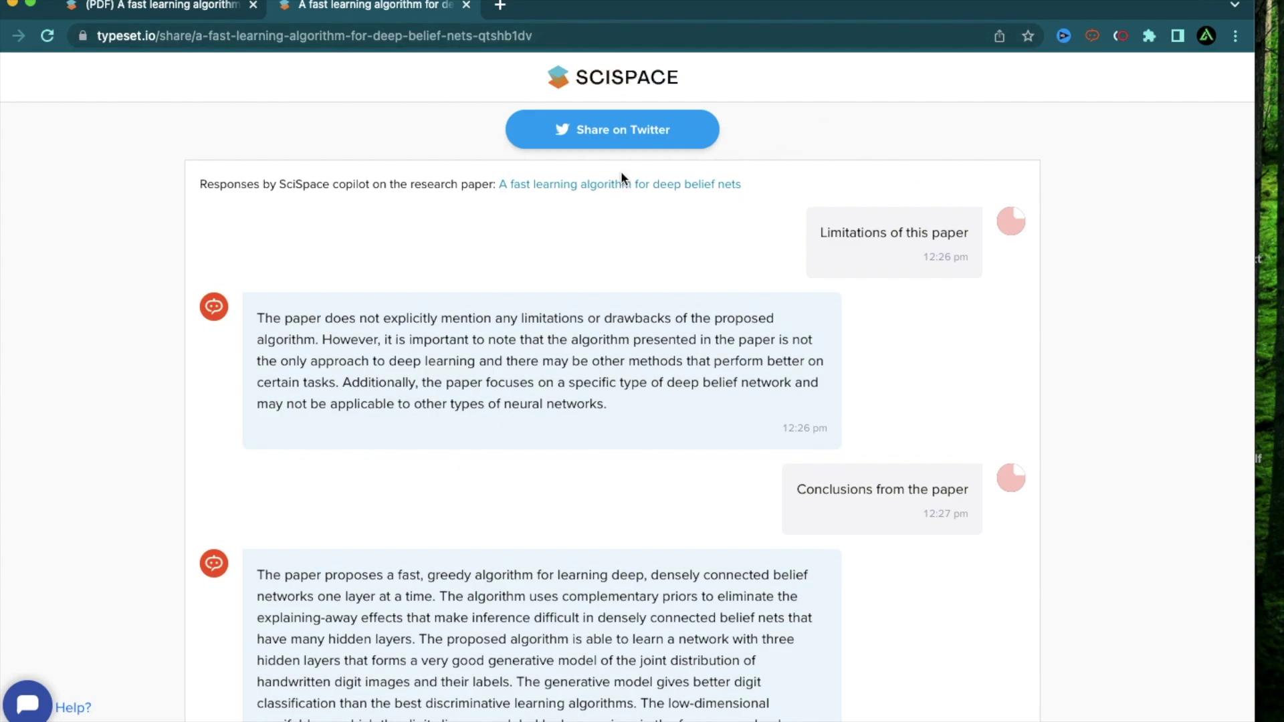
key(super+w)
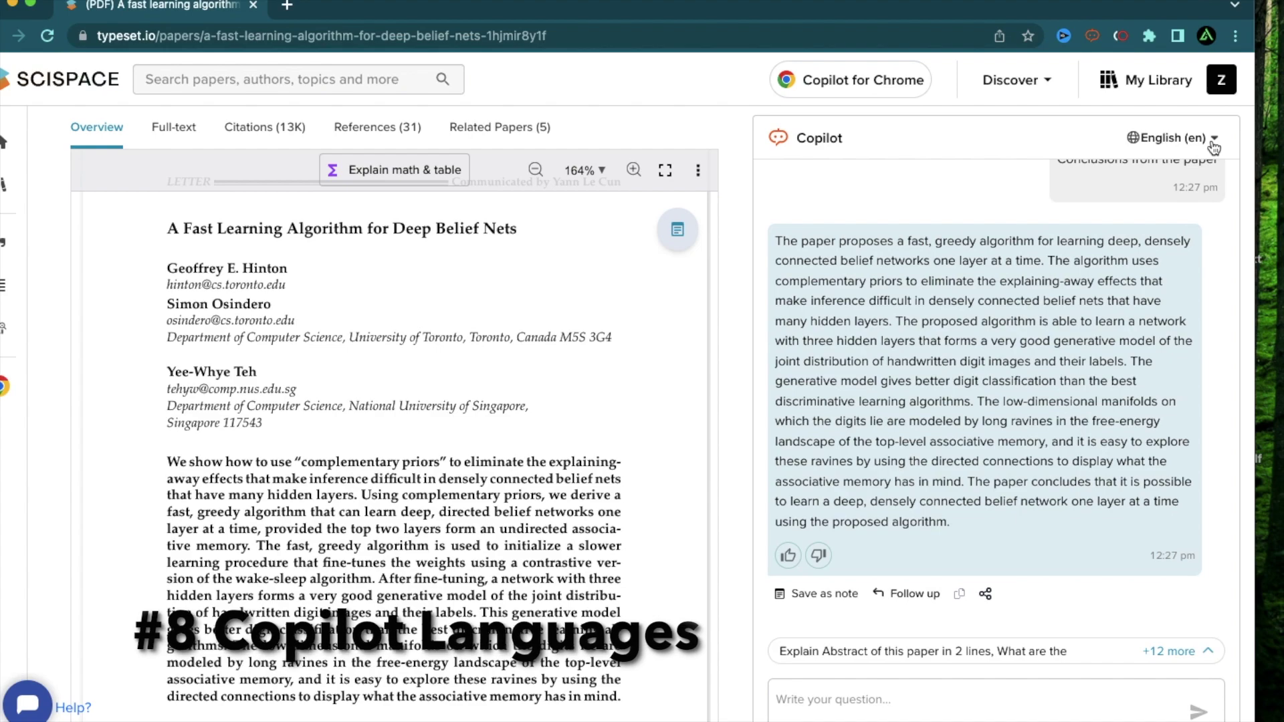
Change Copilot's answer language from English (en) to Latvian (lv)
click(1184, 140)
scroll(1082, 321, down, 3)
scroll(1081, 322, down, 20)
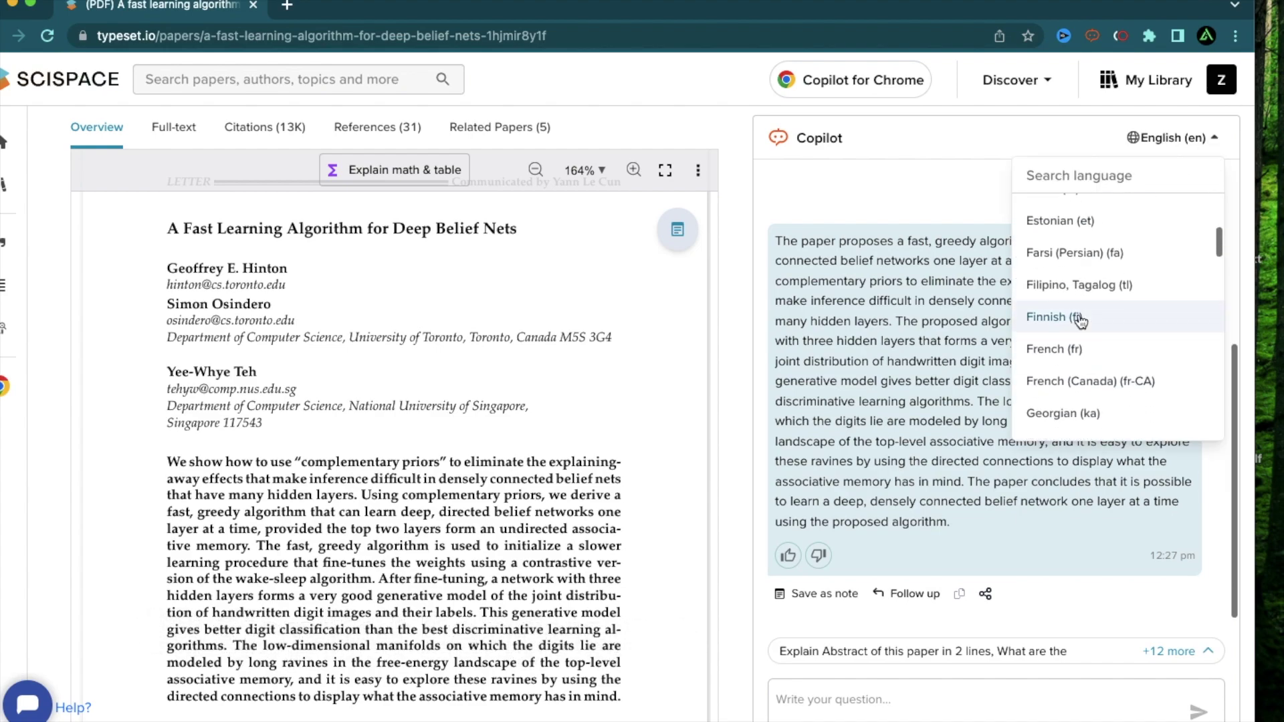
scroll(1081, 322, up, 15)
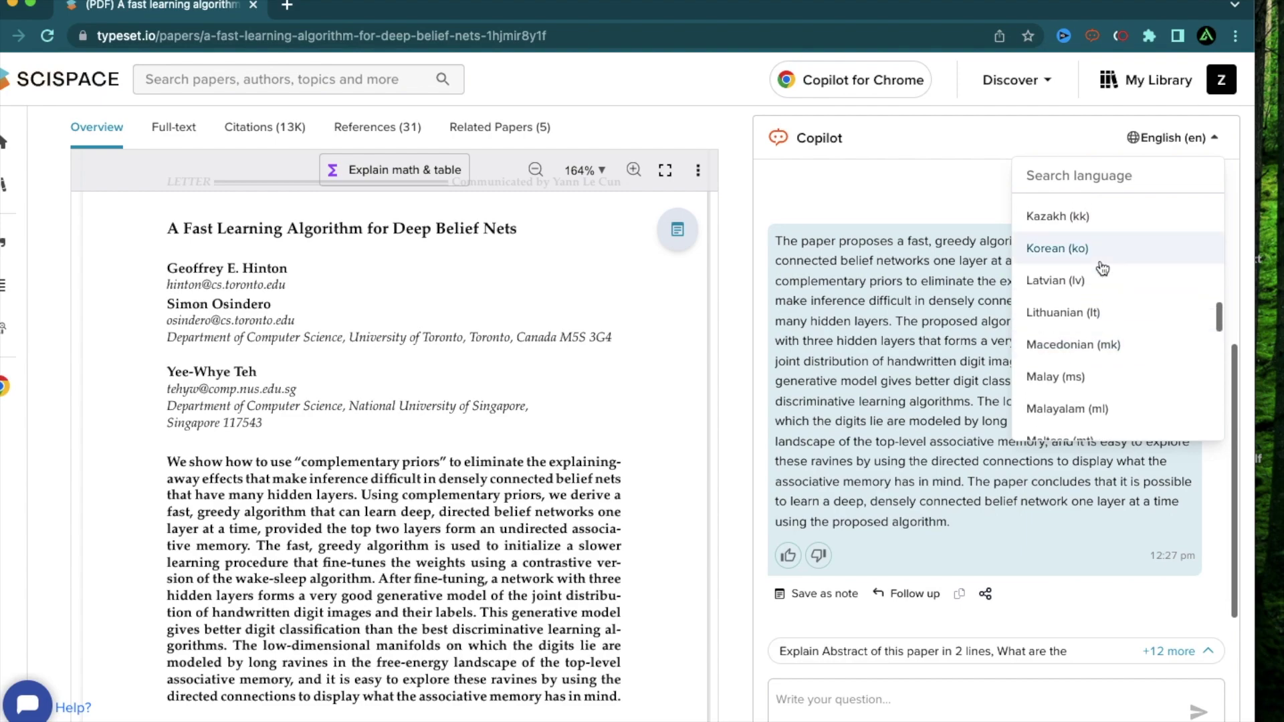
scroll(1102, 268, up, 1)
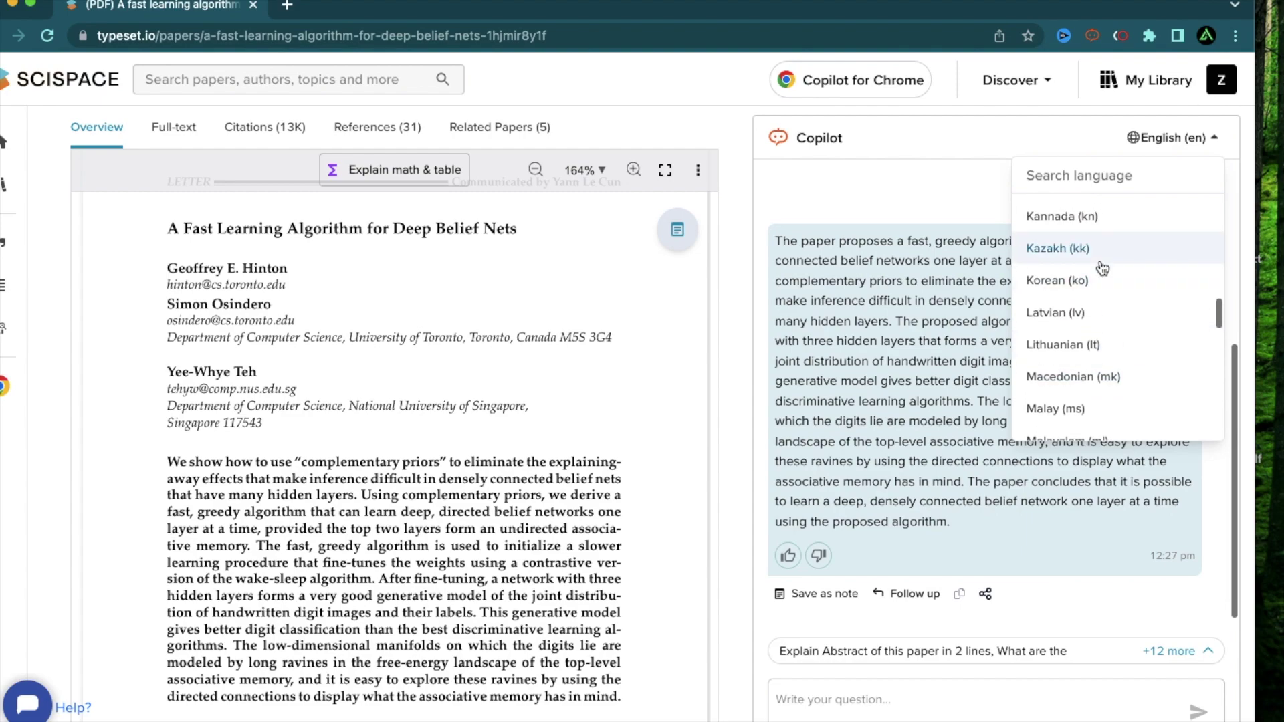
click(1070, 320)
Ask 'Results of the paper' and select the Latvian answer paragraph
scroll(883, 523, down, 2)
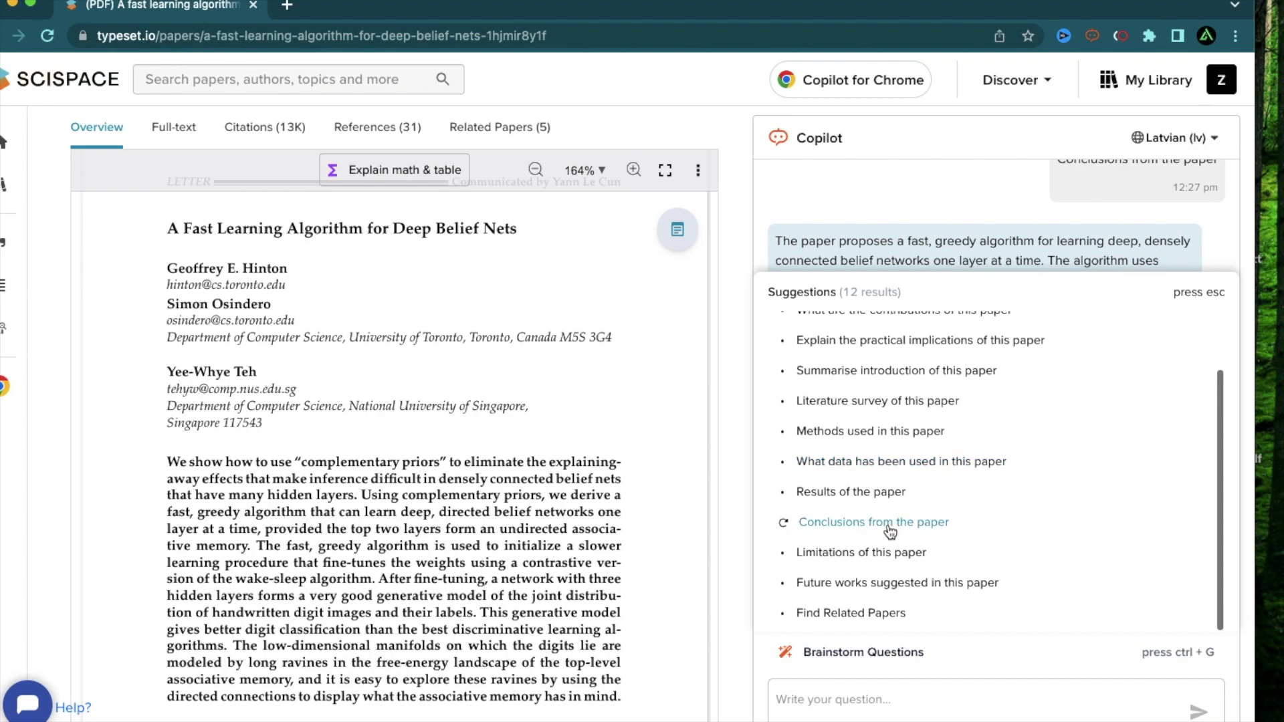
click(851, 502)
scroll(925, 331, up, 3)
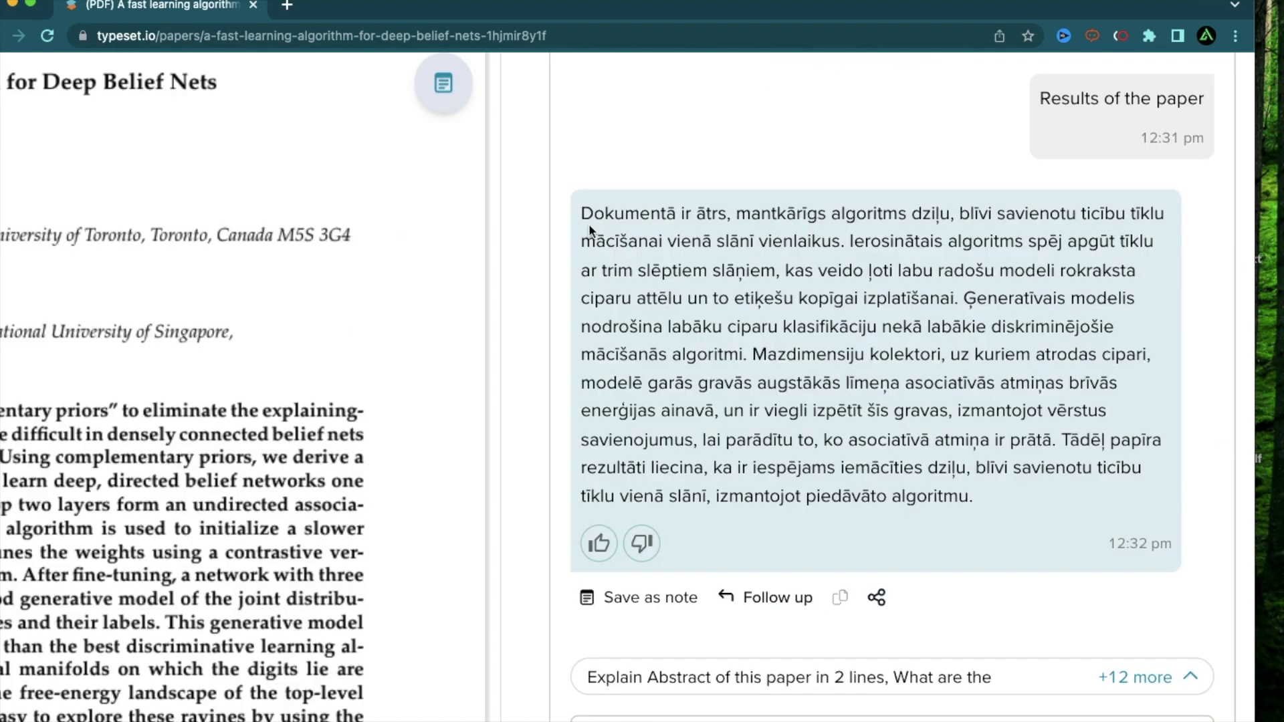
drag(582, 212, 1005, 503)
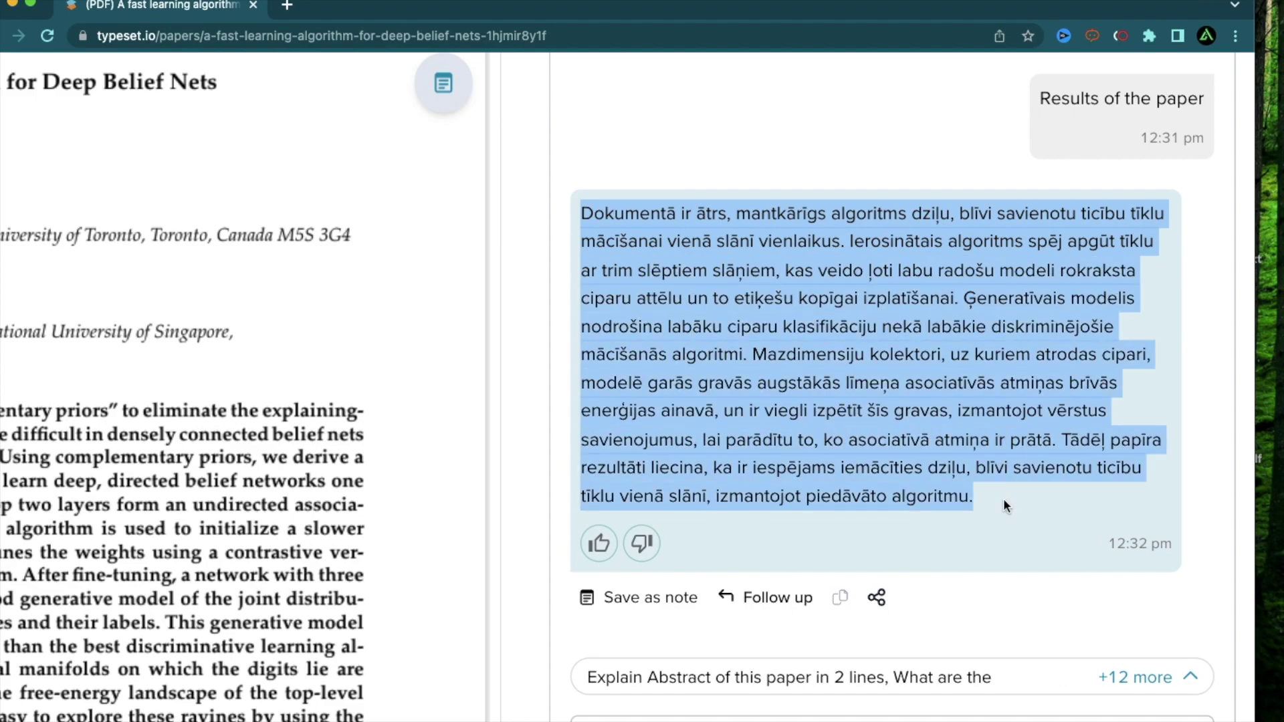
scroll(1002, 498, down, 3)
click(1032, 414)
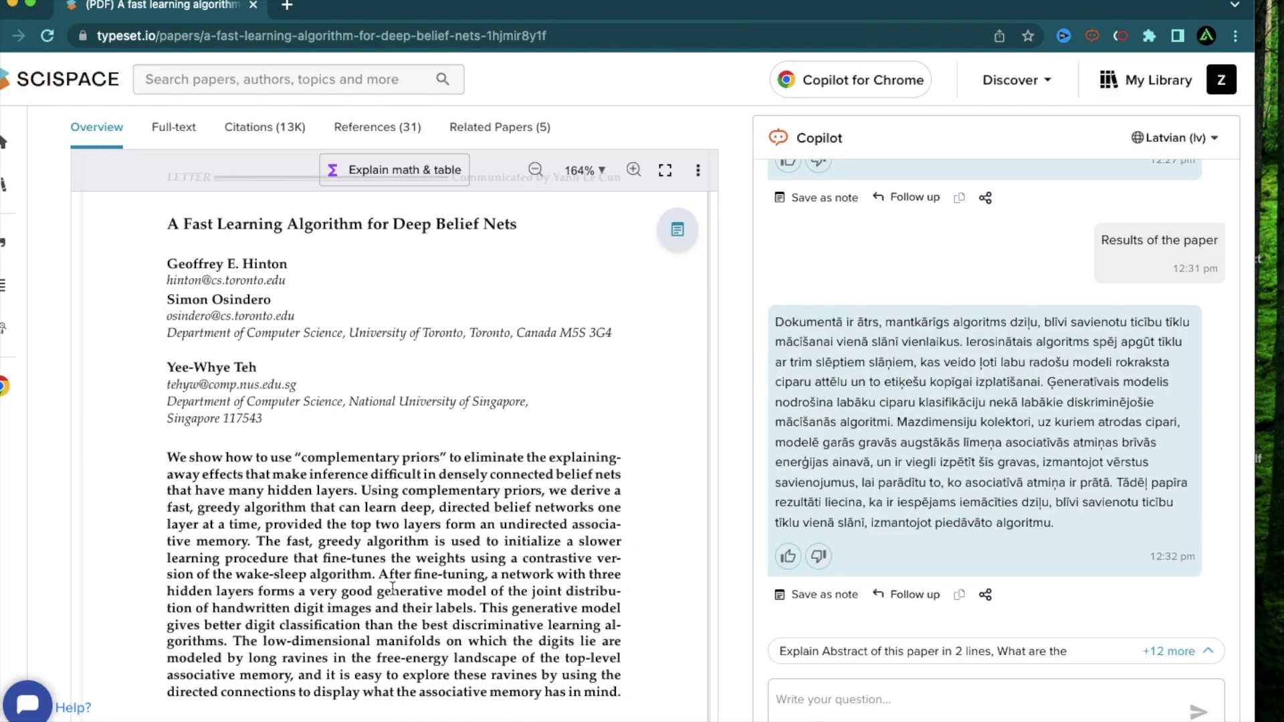
Scroll through the paper's full-text PDF
scroll(393, 587, down, 5)
scroll(393, 587, up, 10)
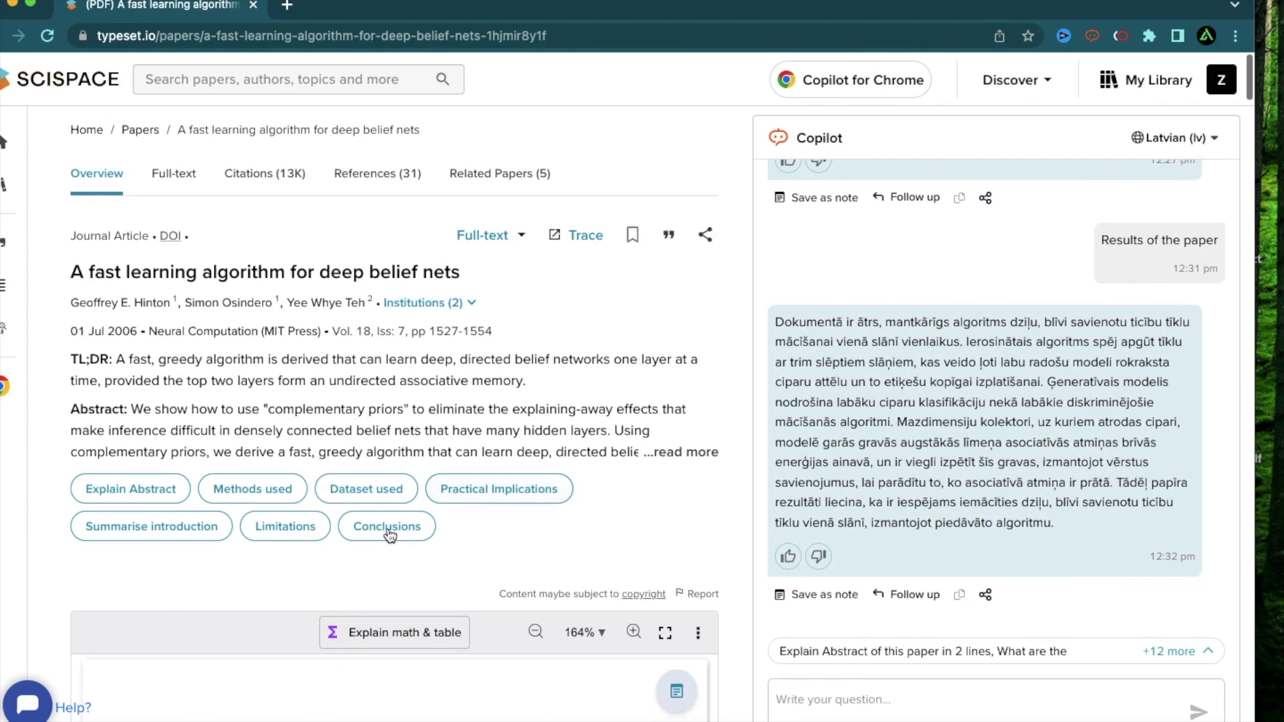
scroll(390, 535, down, 10)
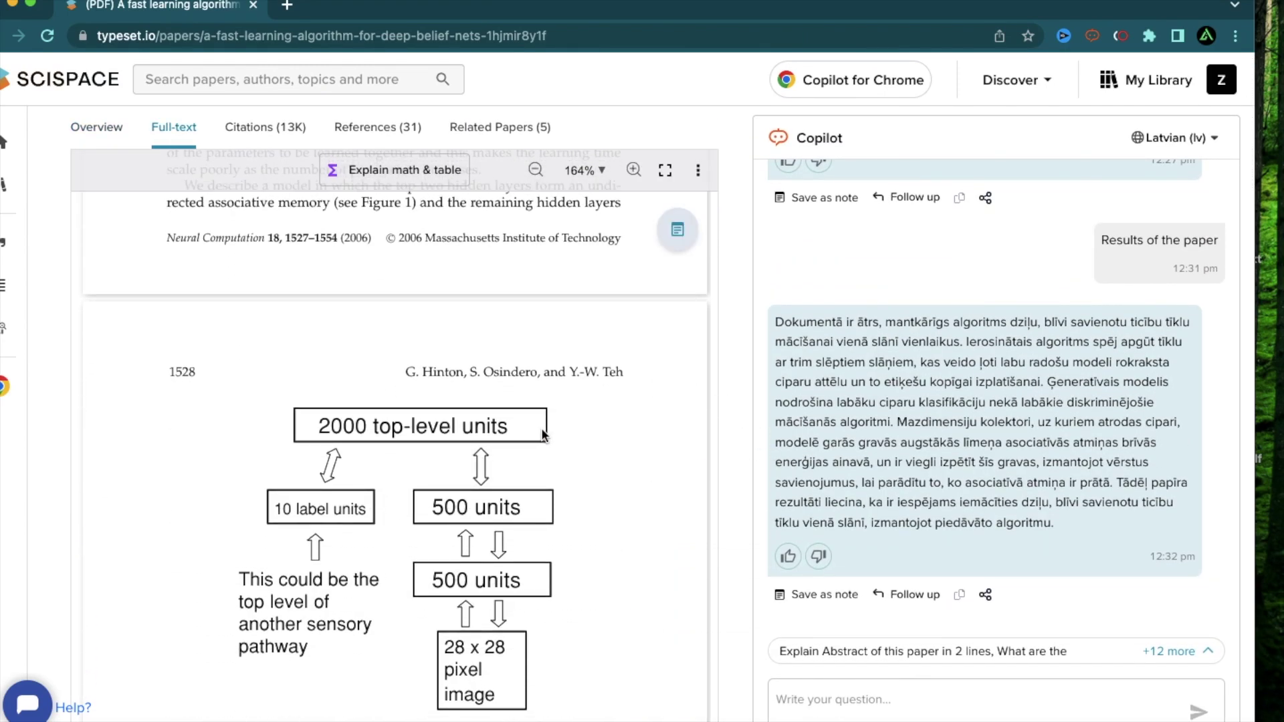
scroll(457, 487, down, 10)
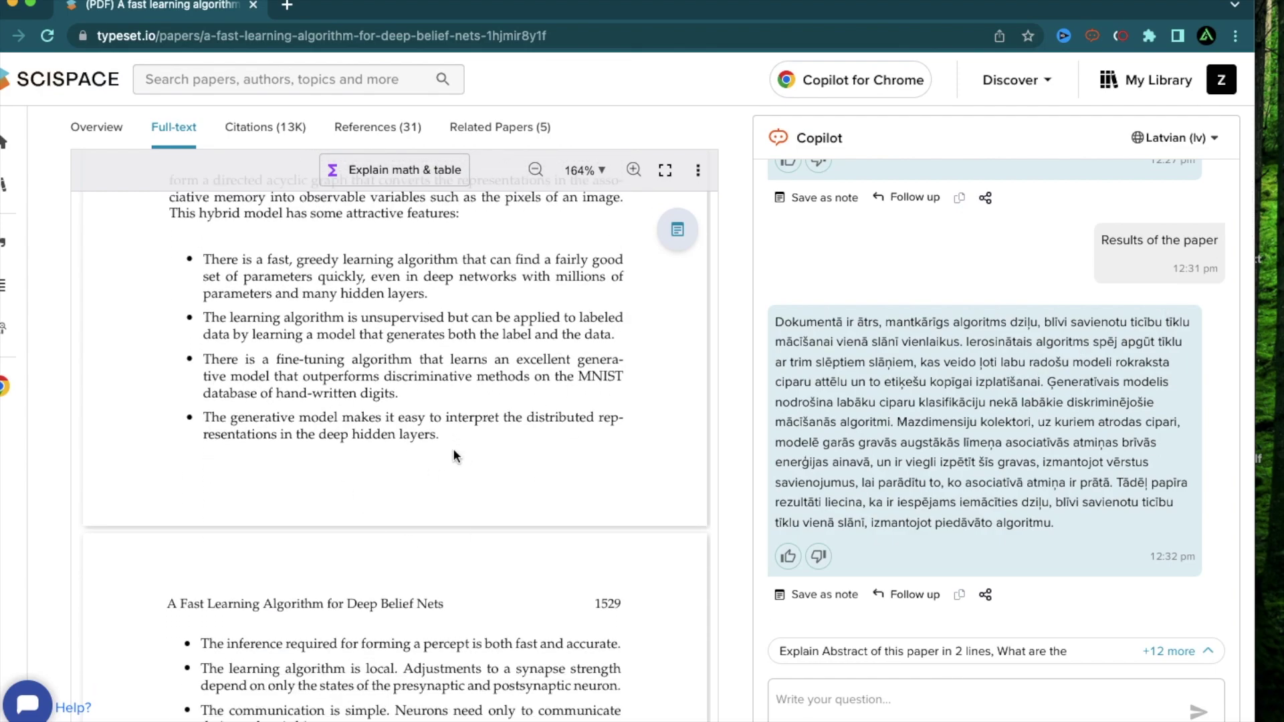
scroll(453, 457, down, 10)
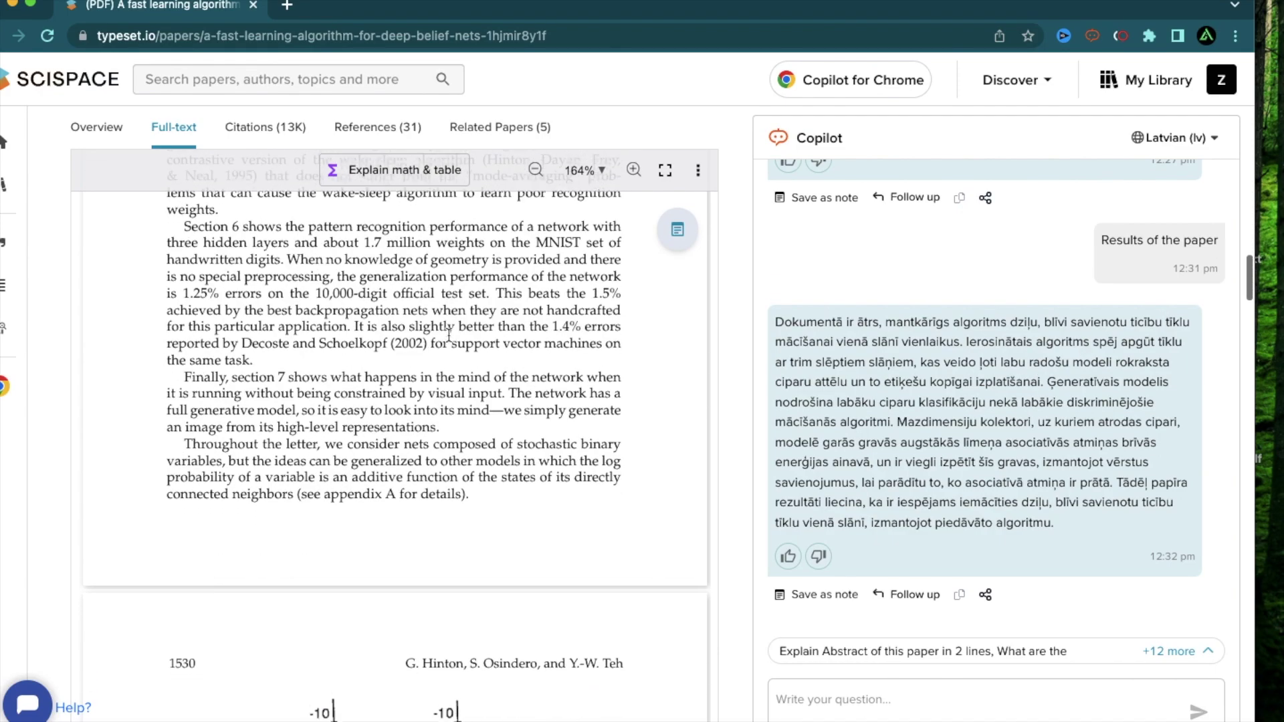
scroll(448, 334, down, 2)
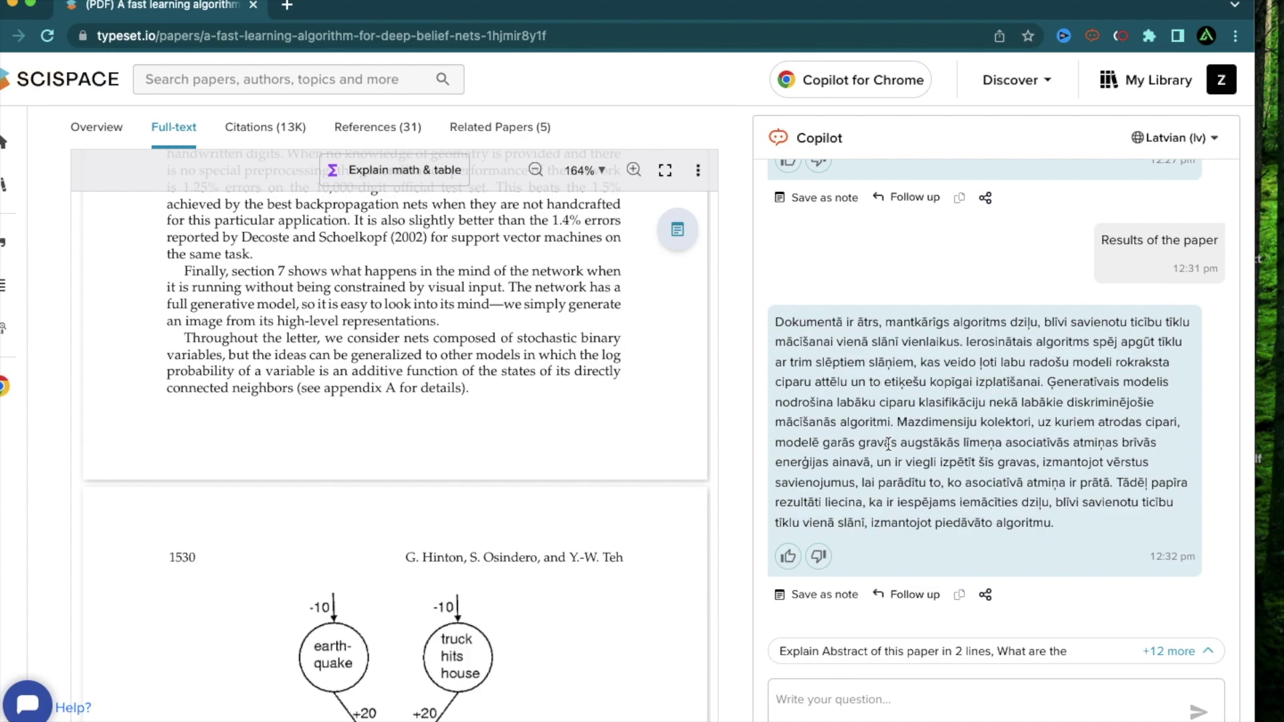
Change Copilot's answer language from Latvian (lv) back to English (en)
click(1172, 137)
scroll(1136, 332, up, 1)
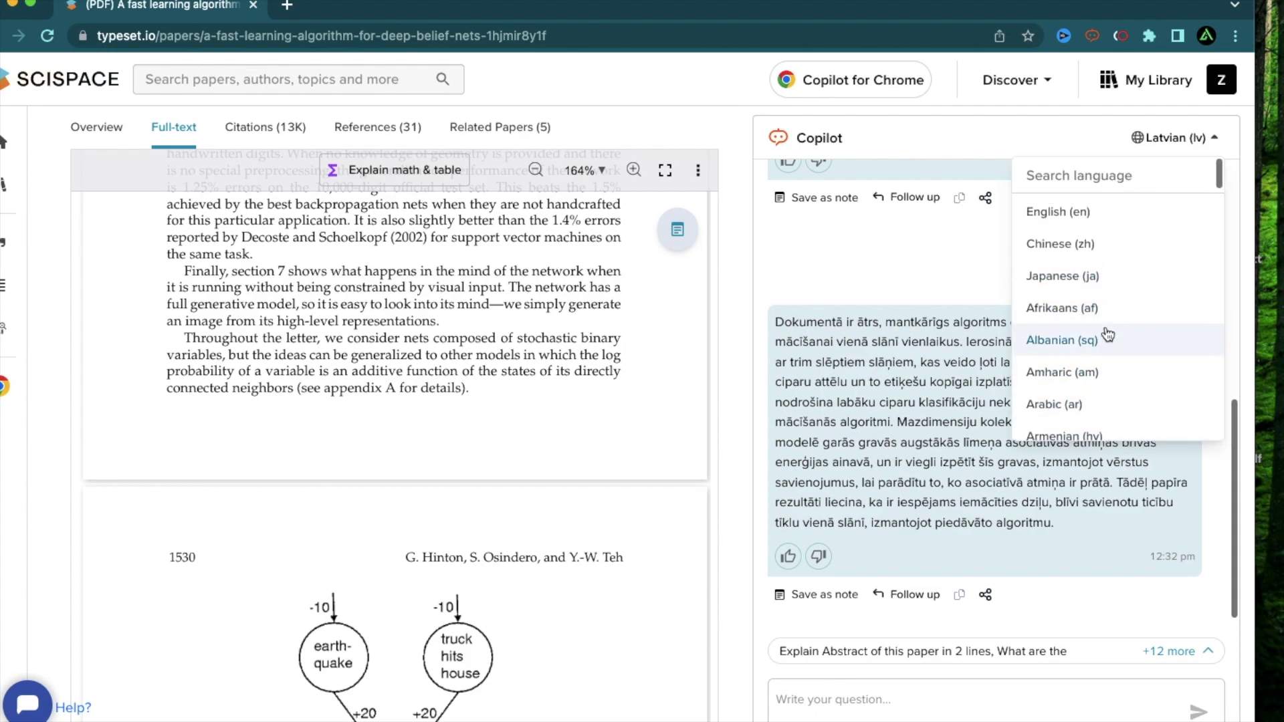
click(1092, 215)
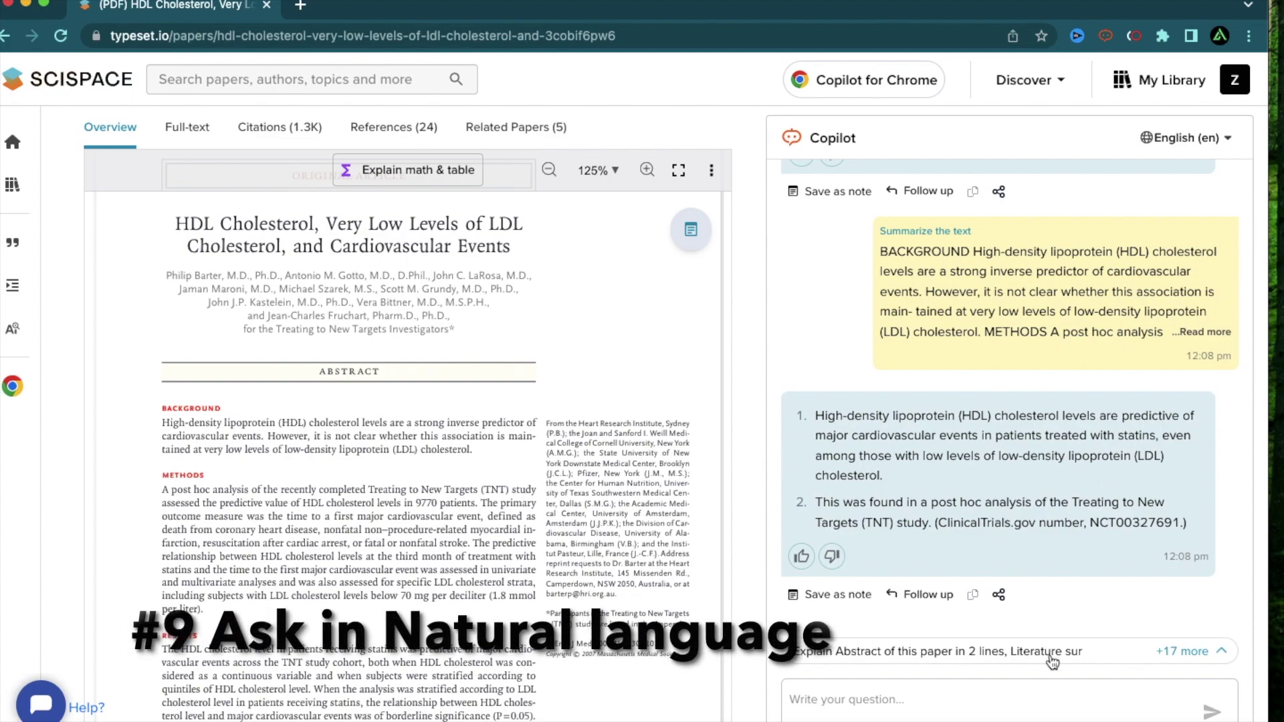
Browse the full list of suggested questions, then dismiss it
click(1193, 659)
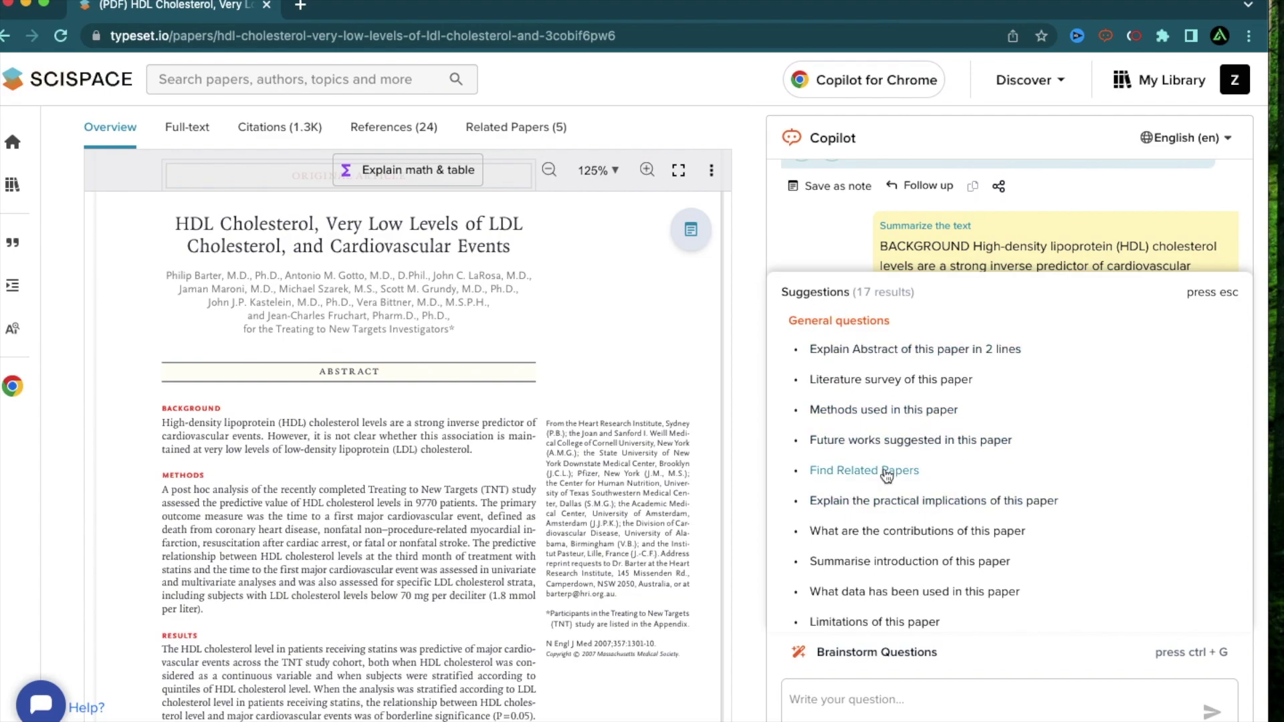
scroll(886, 476, down, 10)
scroll(886, 476, up, 10)
scroll(886, 476, down, 3)
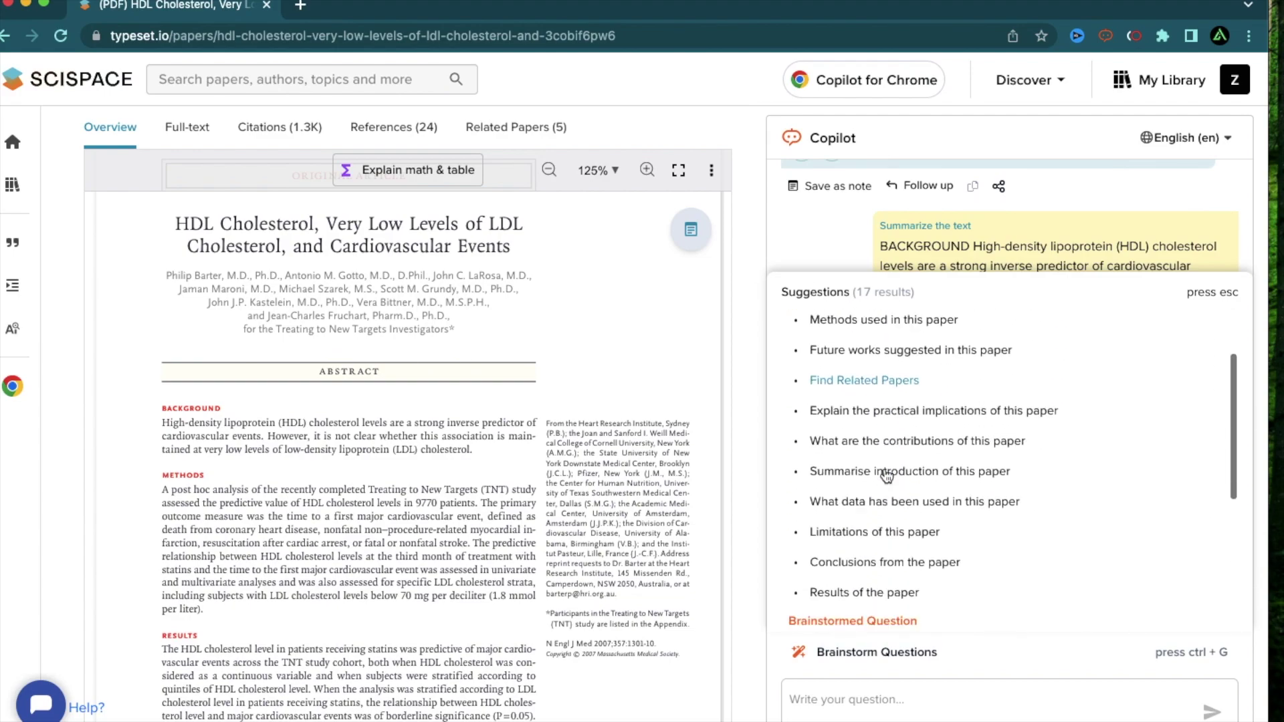
scroll(886, 476, down, 5)
key(Escape)
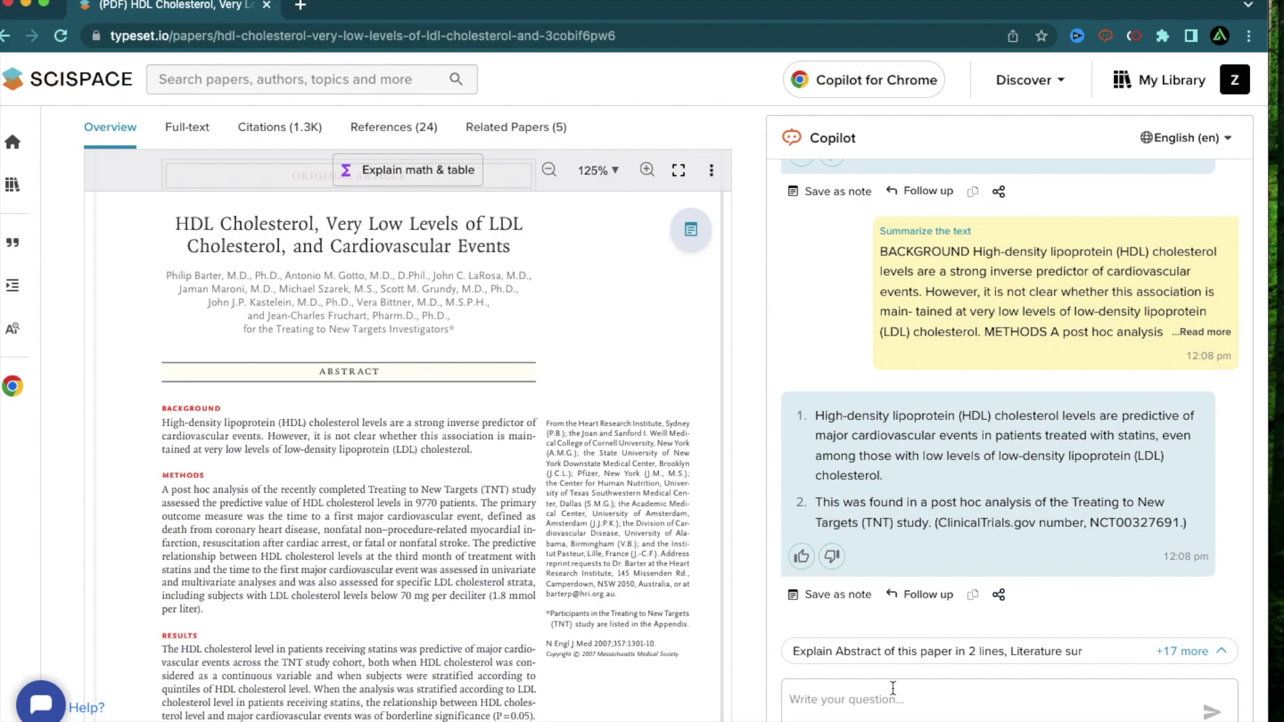
Ask Copilot 'Which is the cause of high cholesterol?'
click(943, 713)
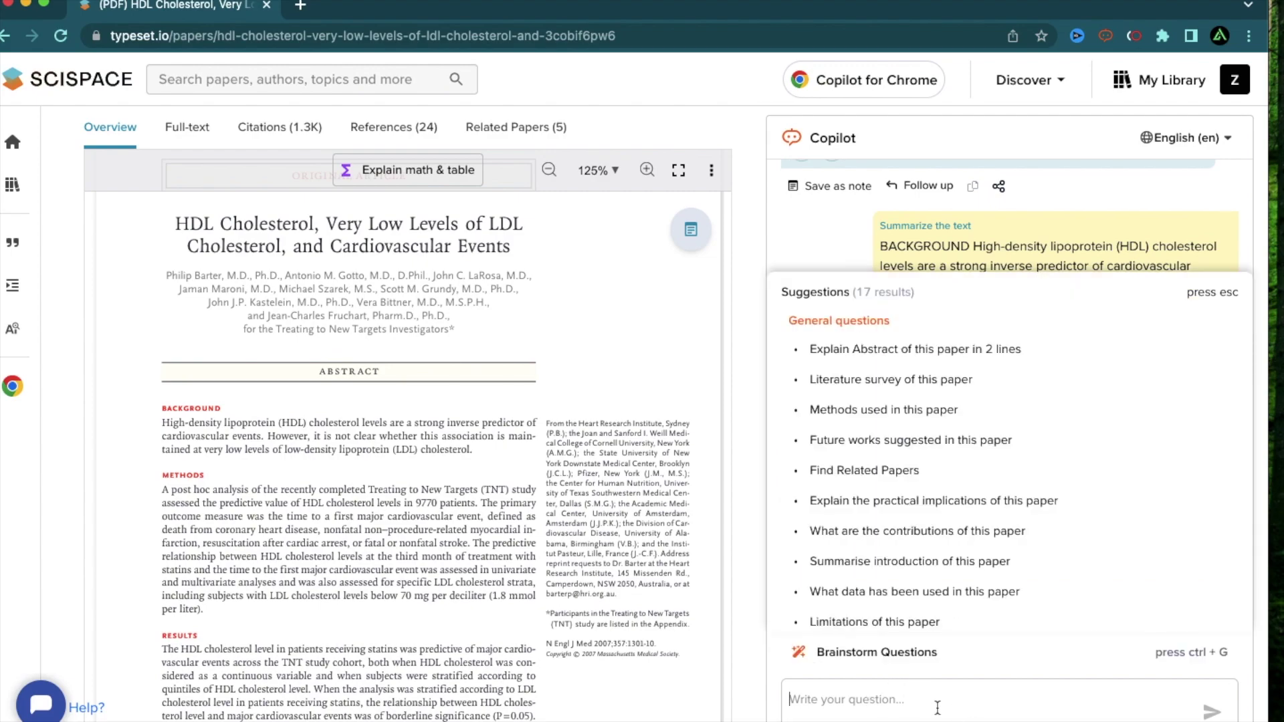
scroll(595, 399, up, 1)
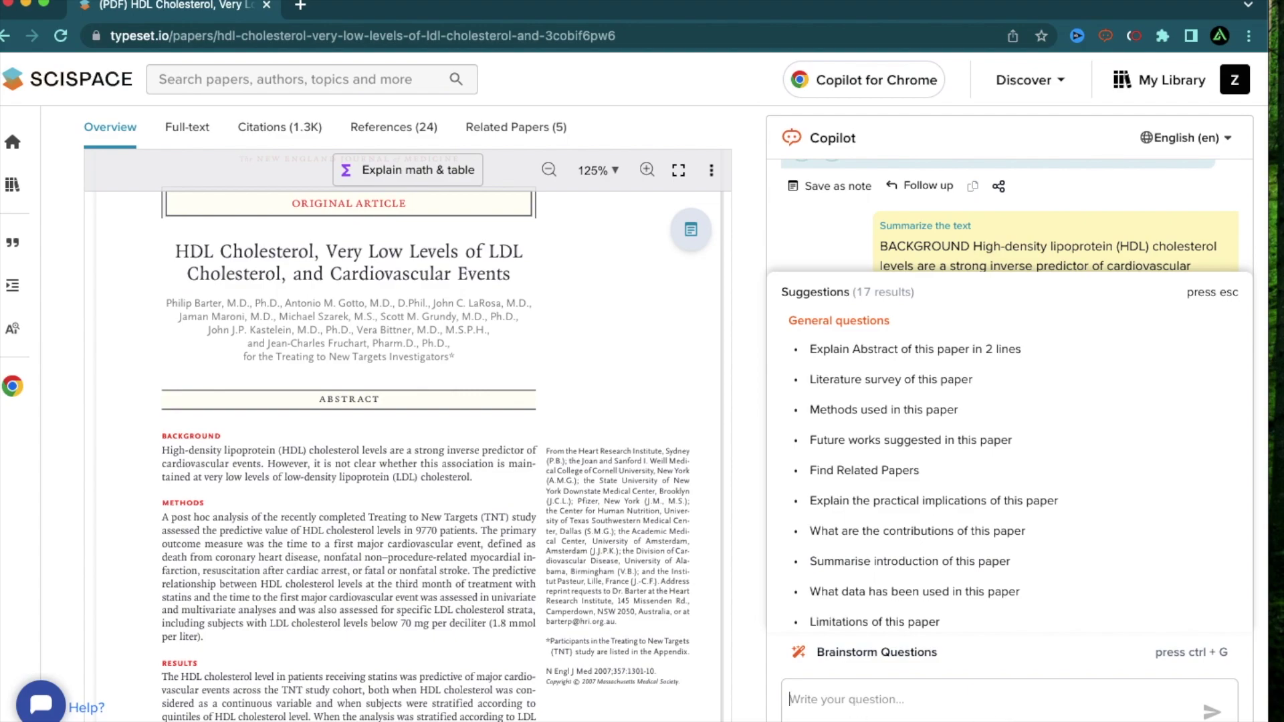
text(Which is the caus)
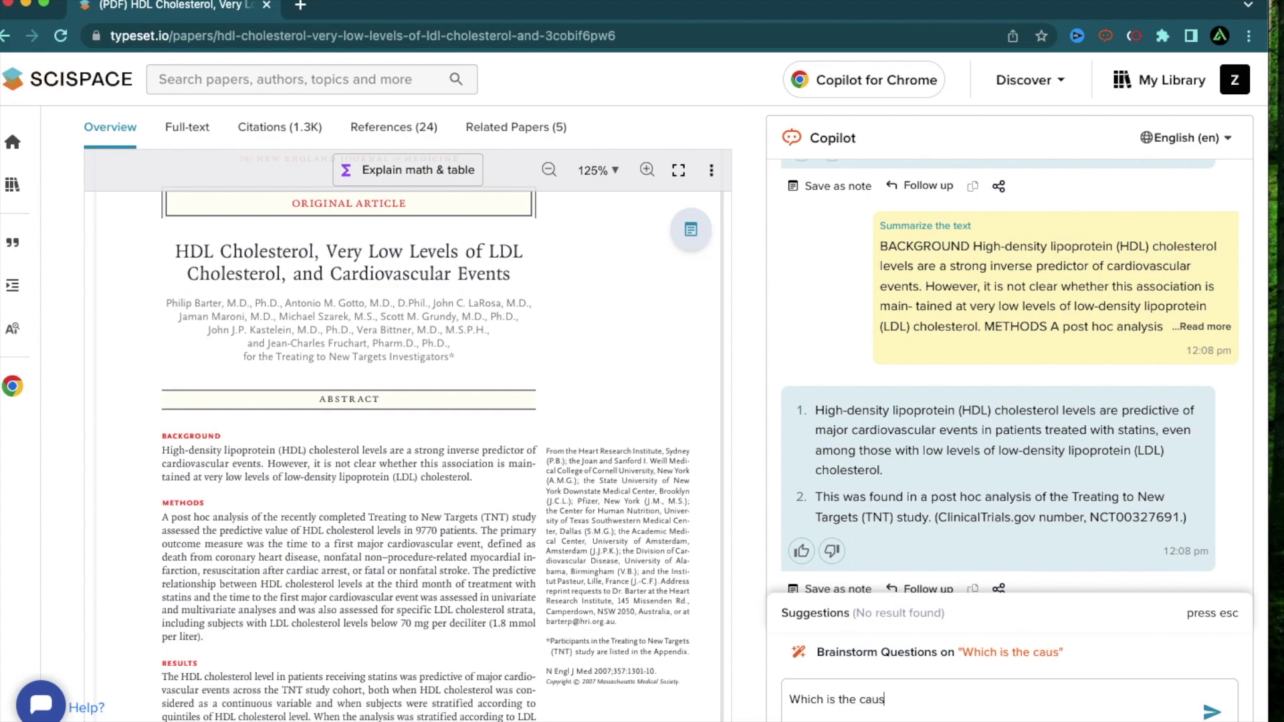
text(e of high choles)
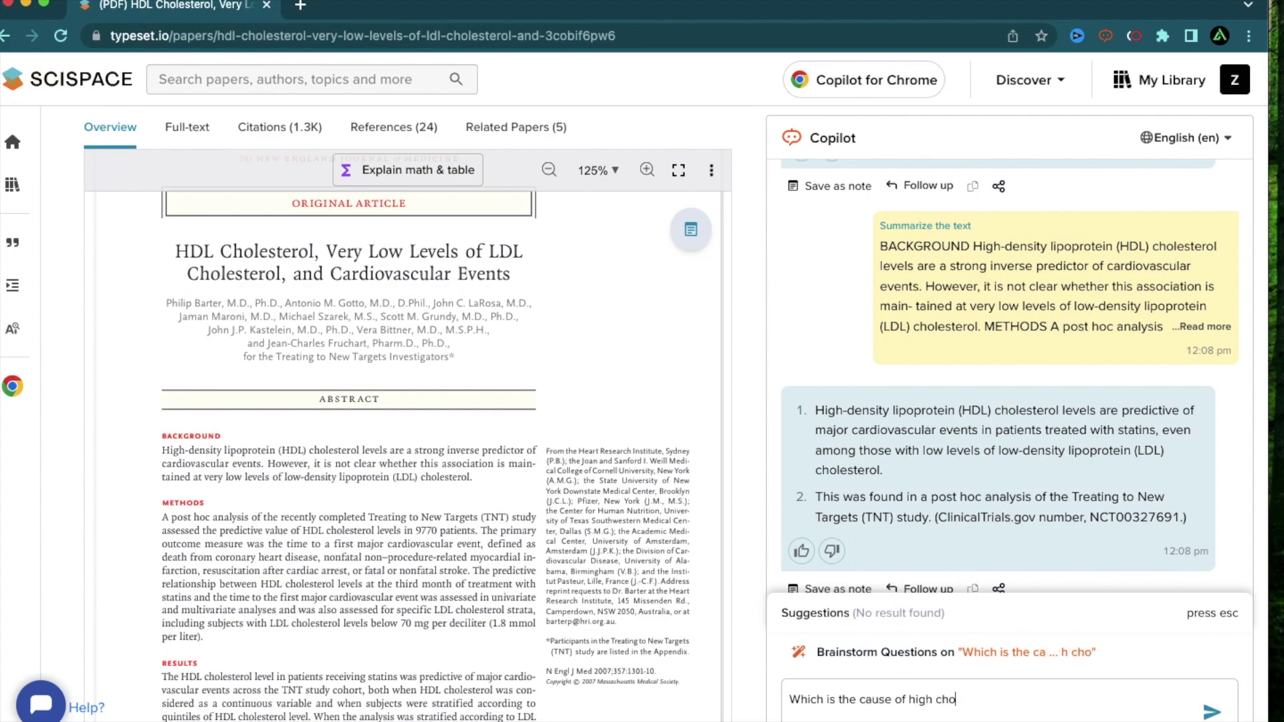
text(ter)
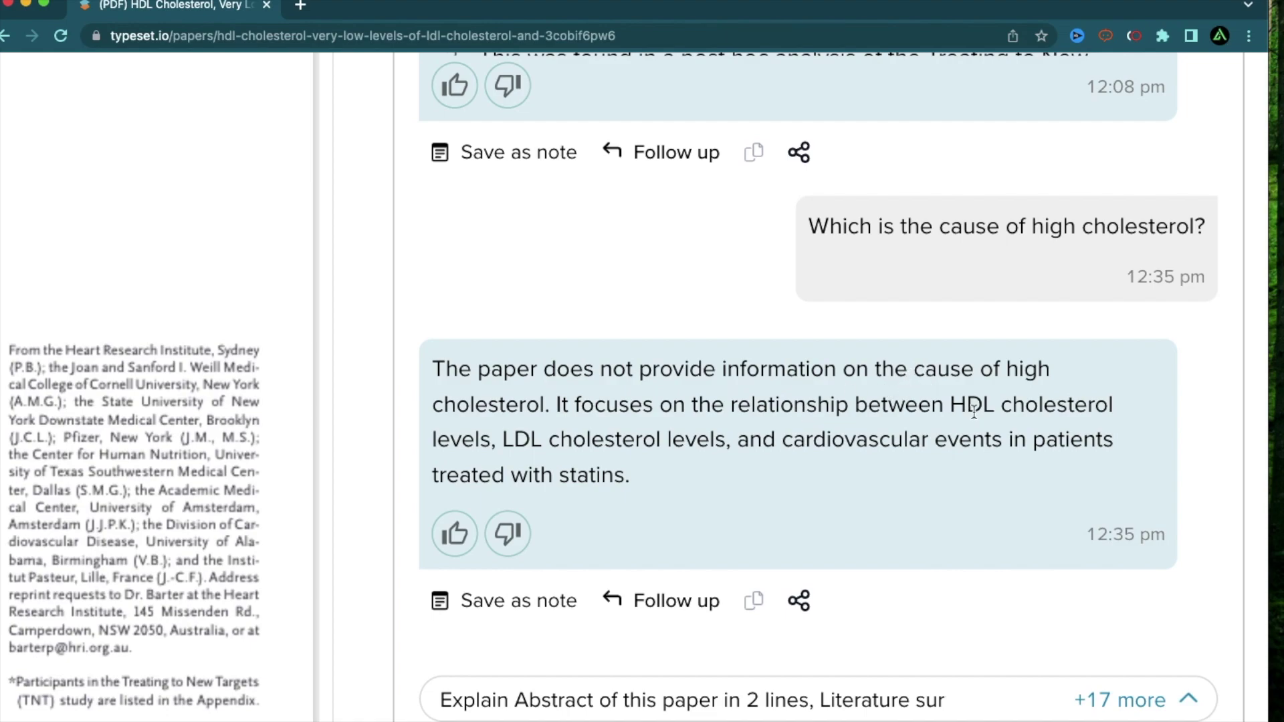
scroll(670, 425, down, 1)
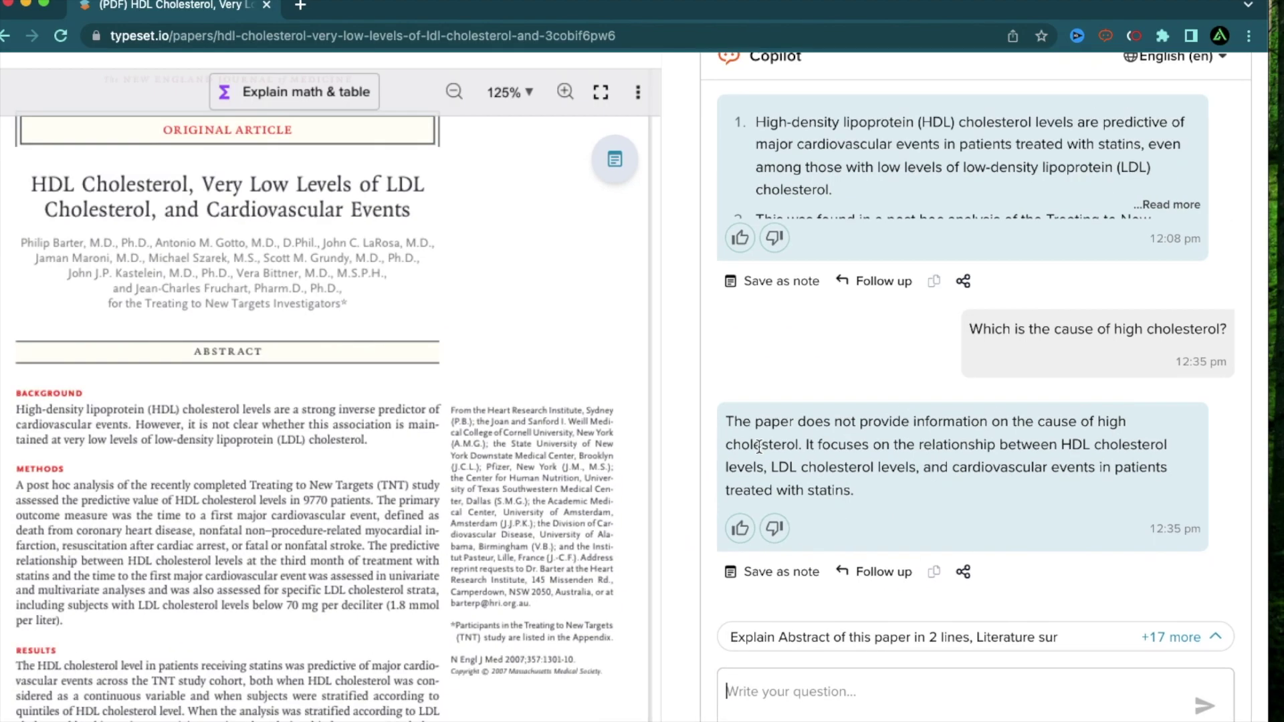
Ask Copilot 'What are statins?'
click(813, 676)
text(Wha)
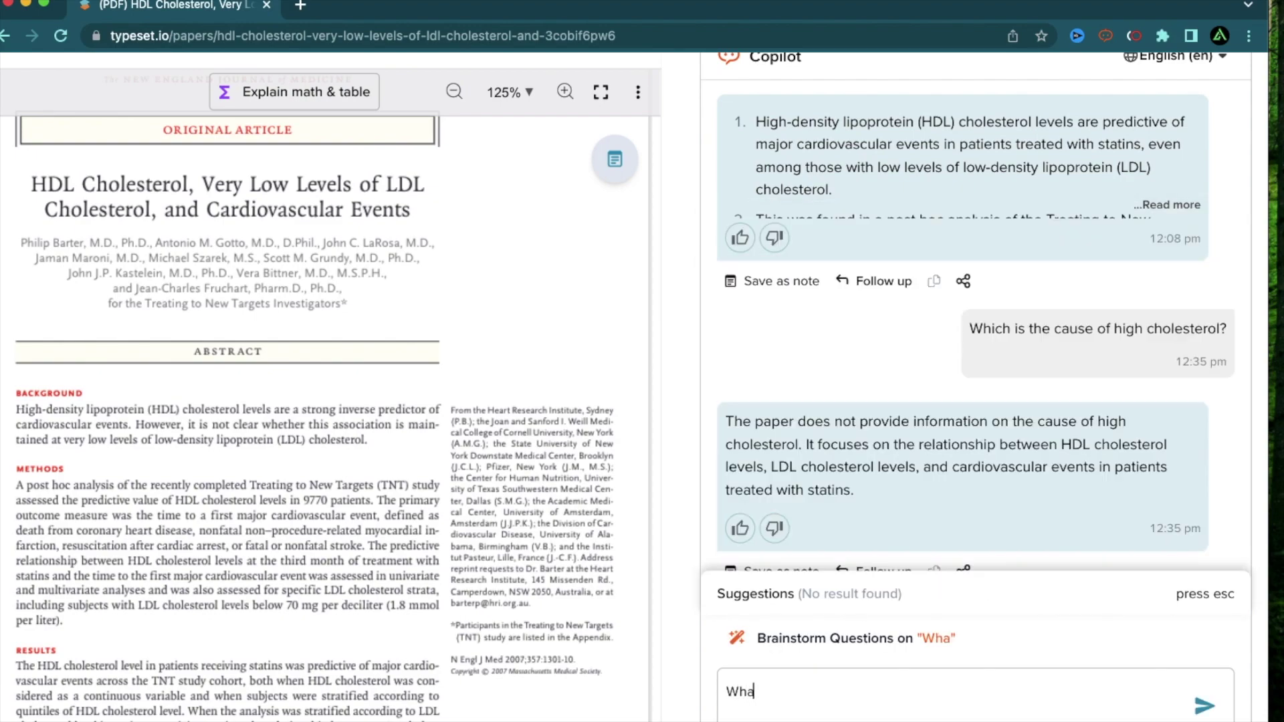
text(t are statins?)
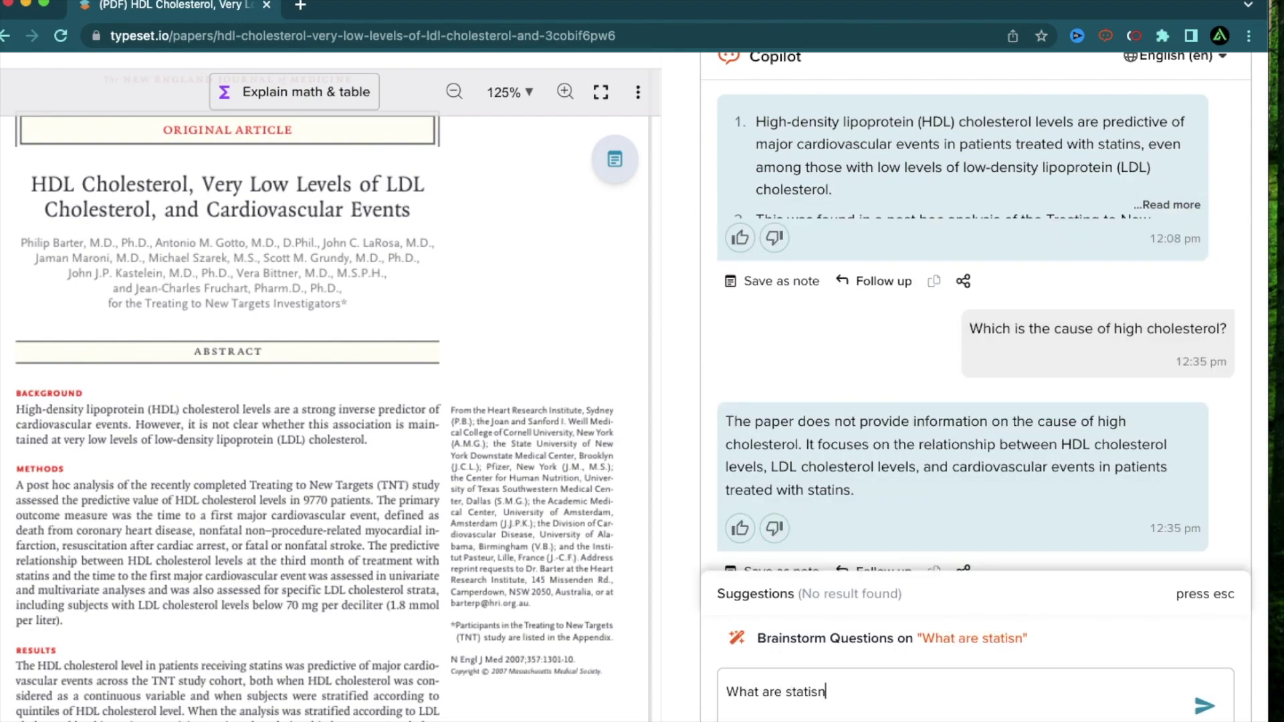
key(Return)
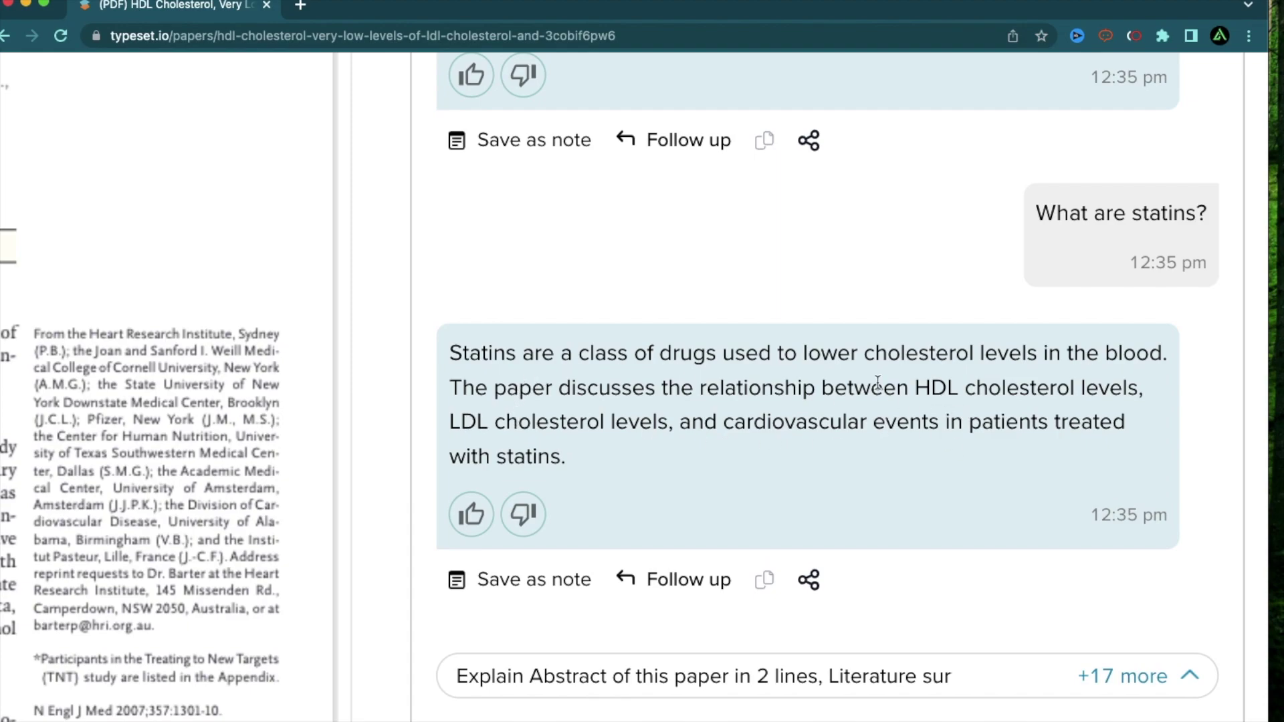
Ask the difference between LDL and HDL cholesterol, then paste a cardiovascular-events follow-up question
scroll(844, 388, down, 3)
click(687, 659)
text(Whats th)
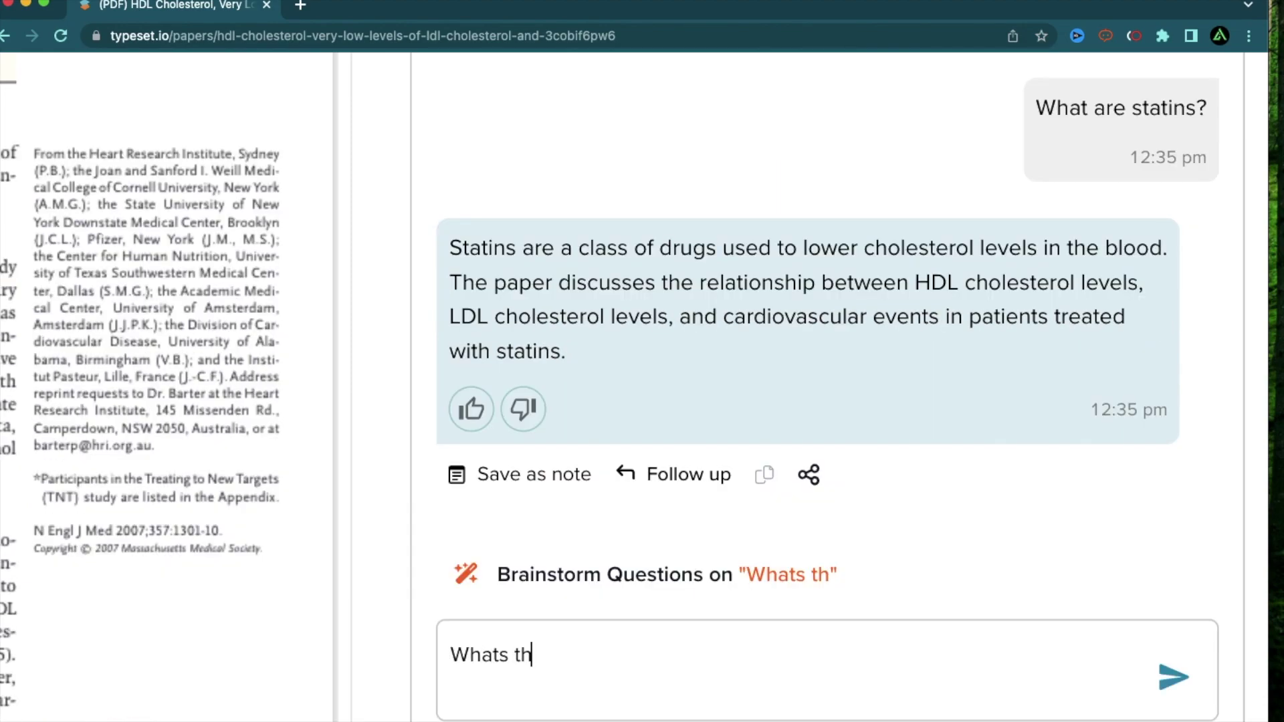
text(e difference bet)
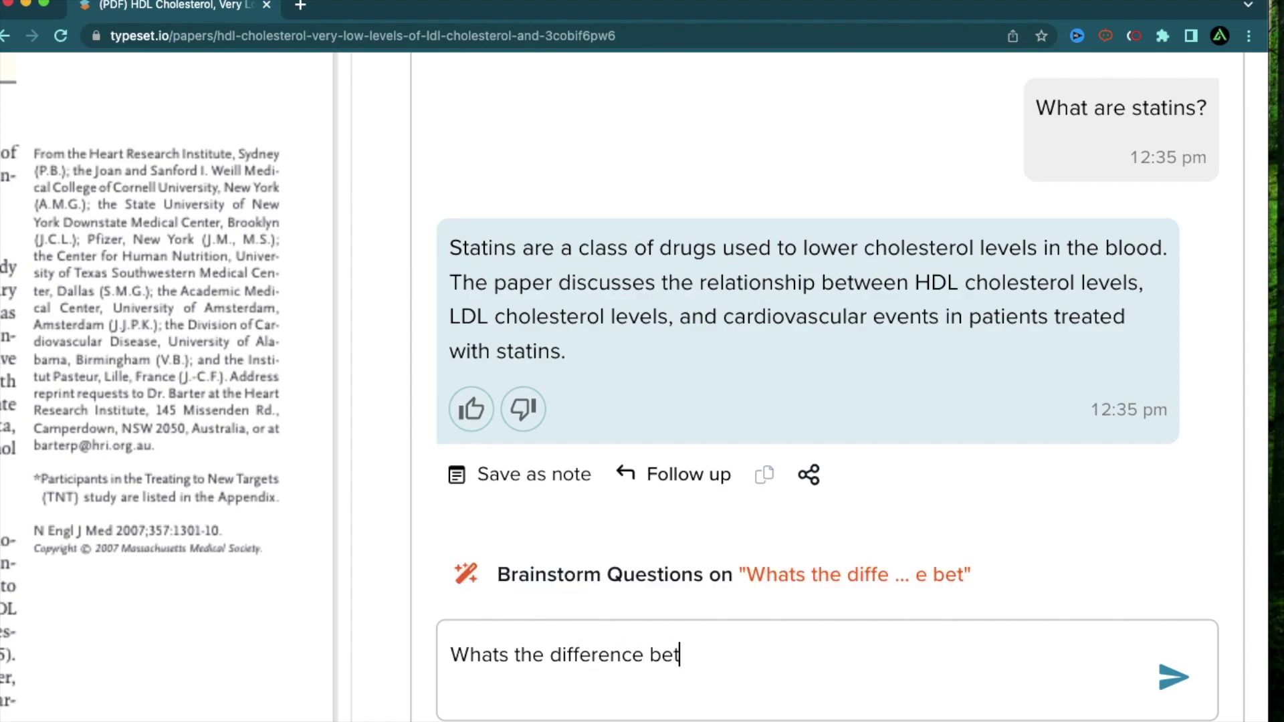
text(ween LDL and)
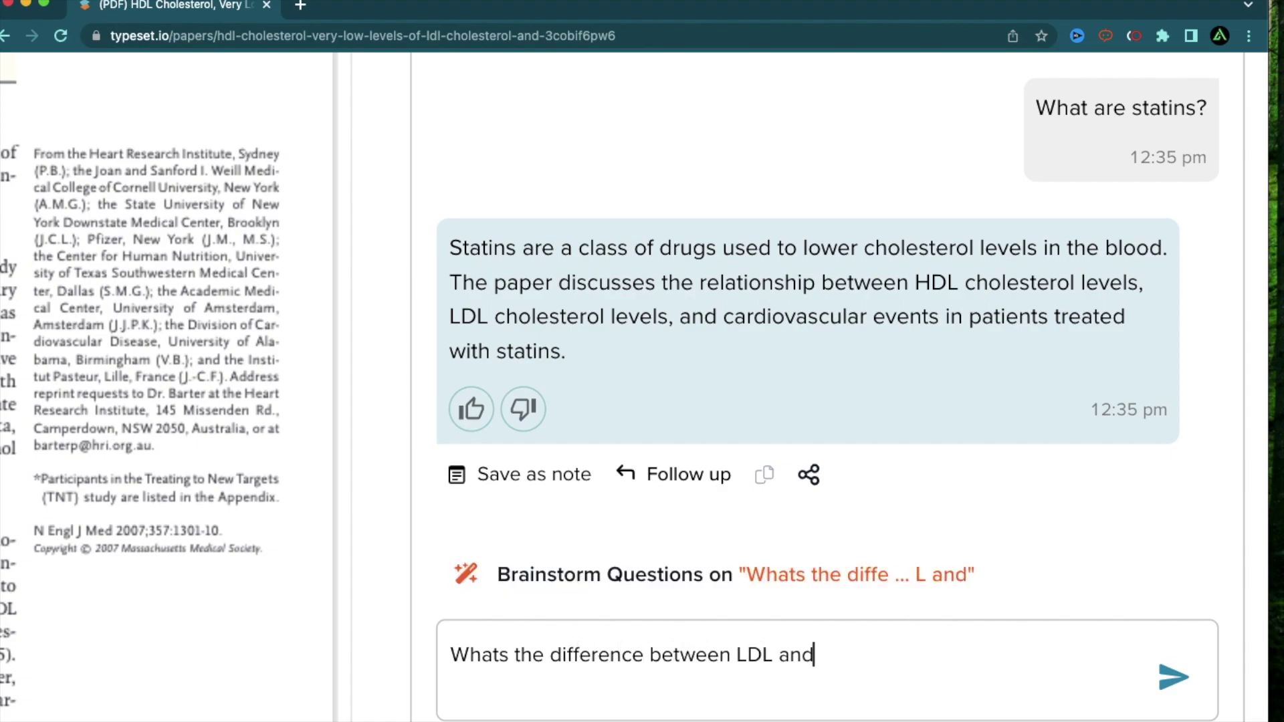
text( HDL ch)
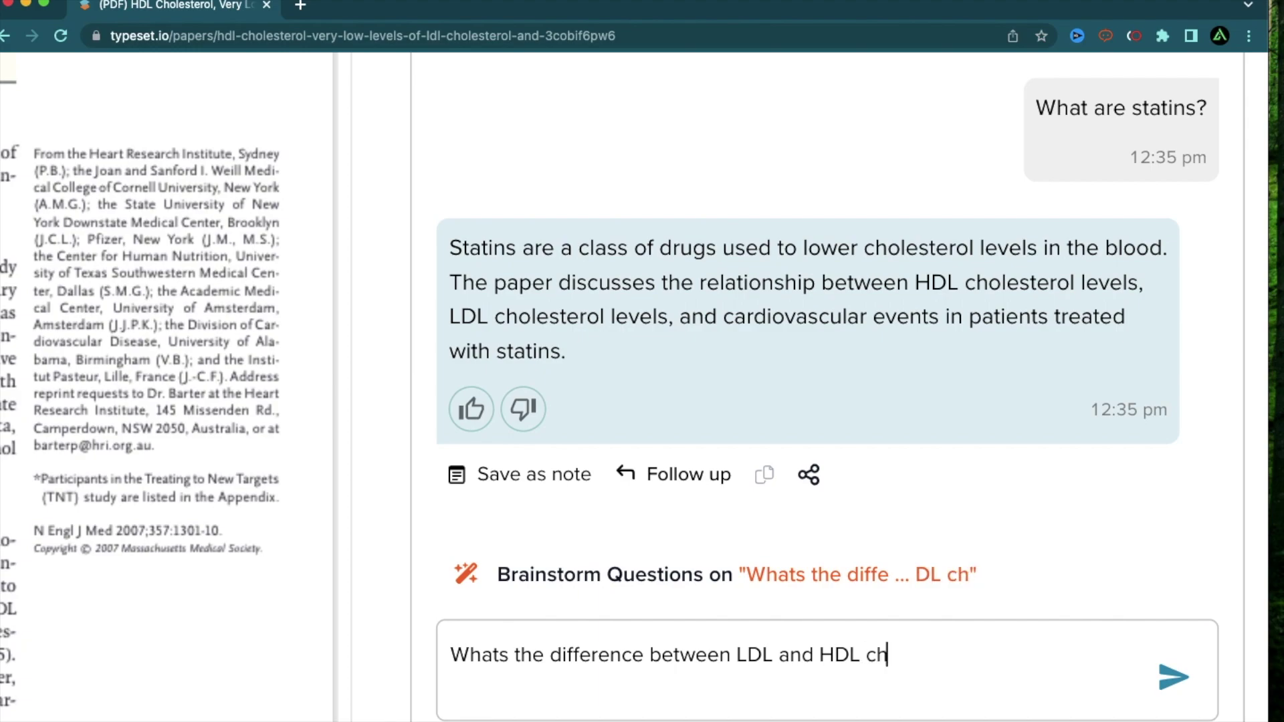
text(olesterol)
key(Return)
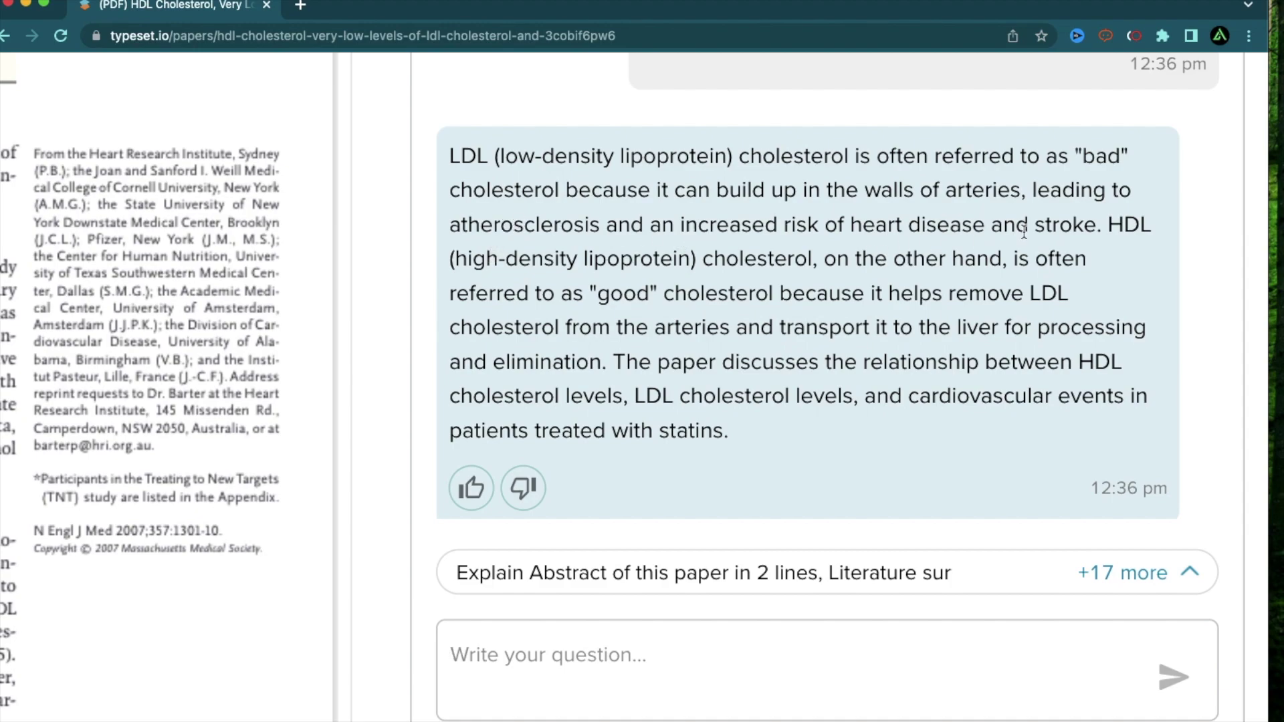
scroll(802, 343, down, 1)
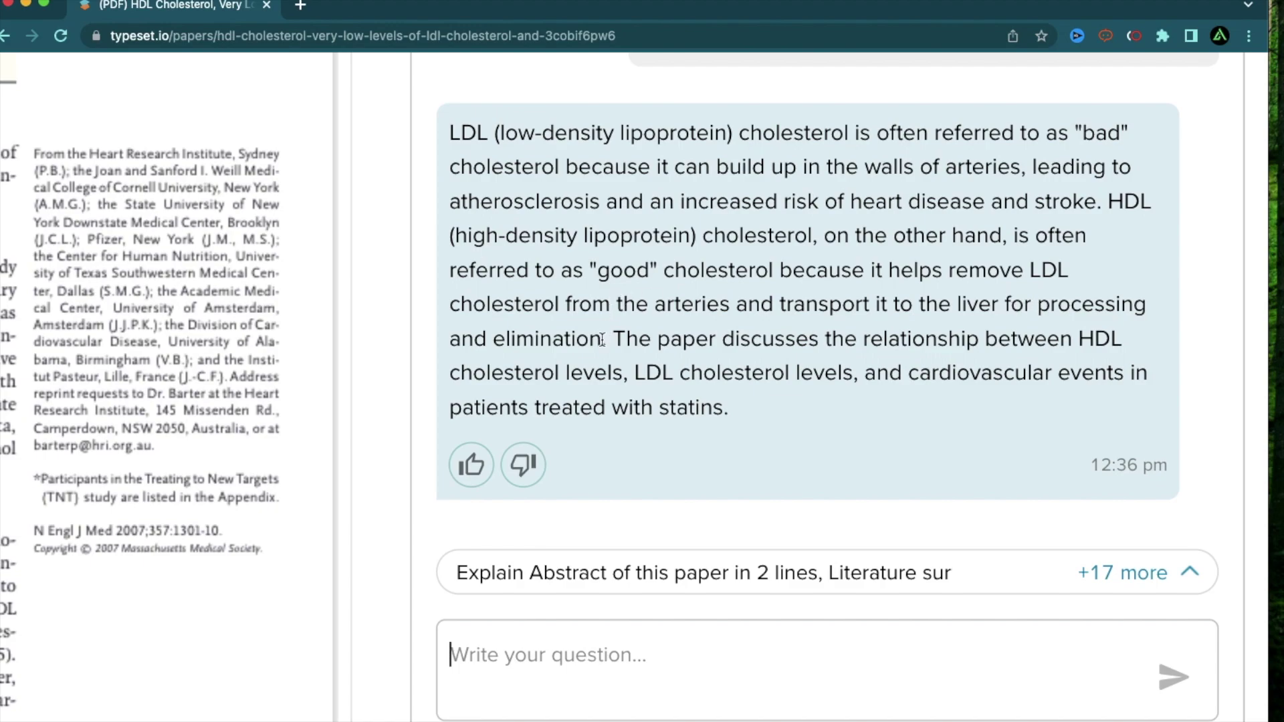
text(What are some examples of cardiovascular events?)
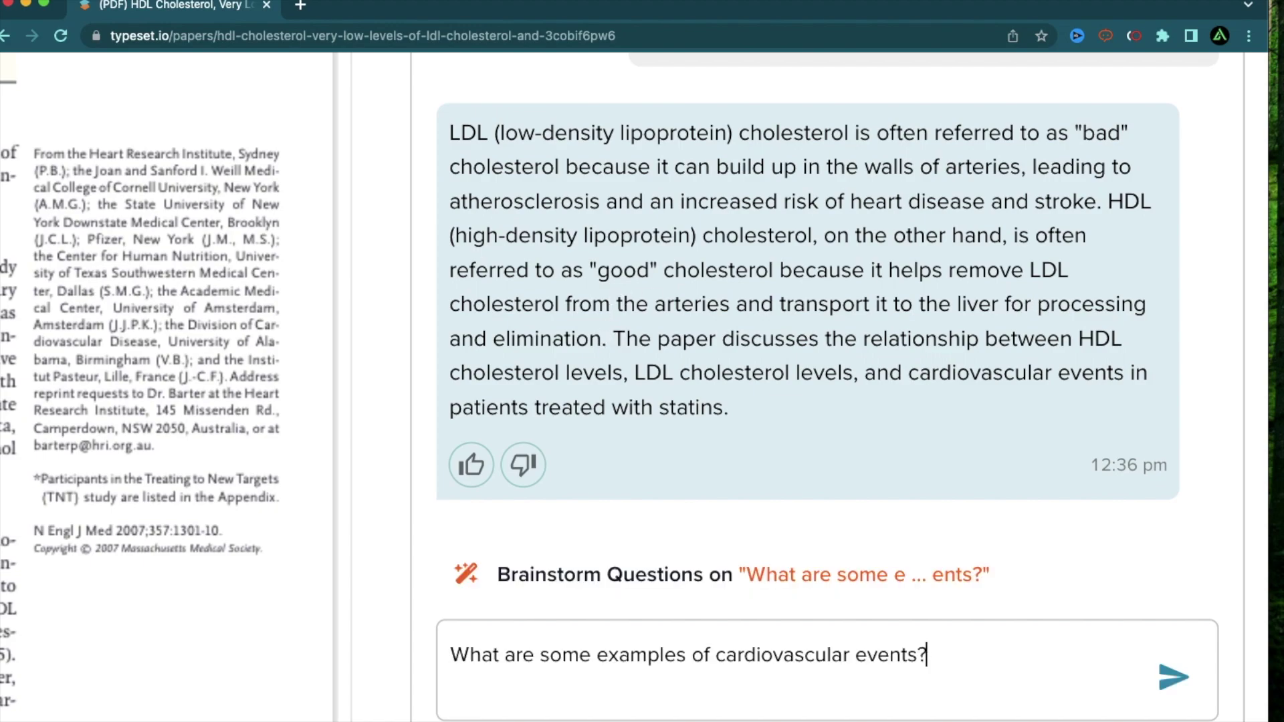
Send the cardiovascular-events question and save the LDL versus HDL answer as a note
key(Return)
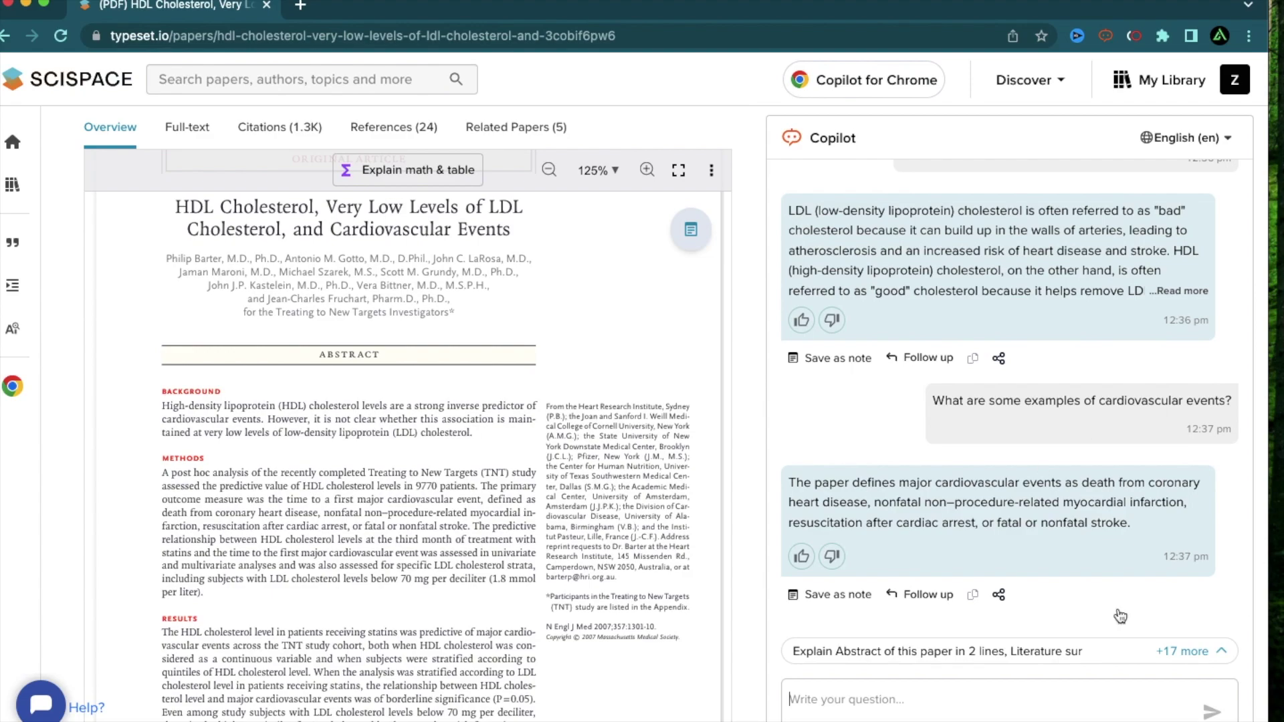
scroll(1018, 60, up, 3)
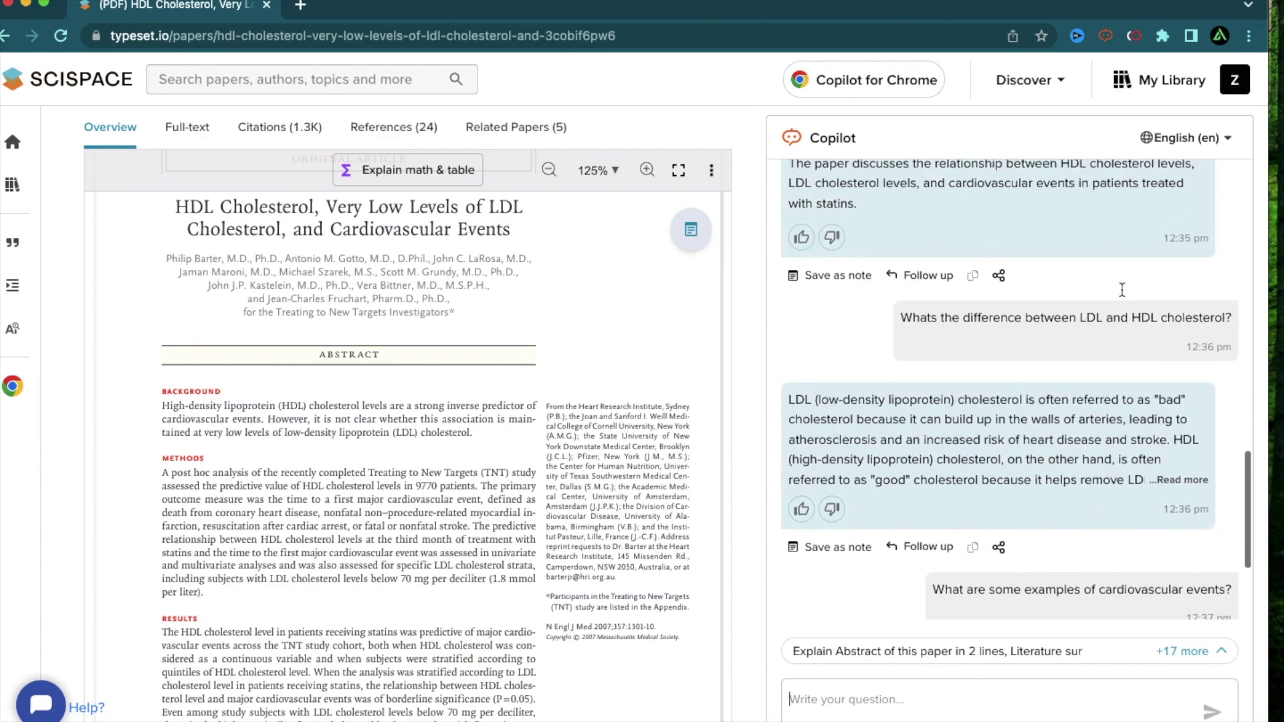
scroll(1122, 288, down, 3)
scroll(1061, 323, up, 3)
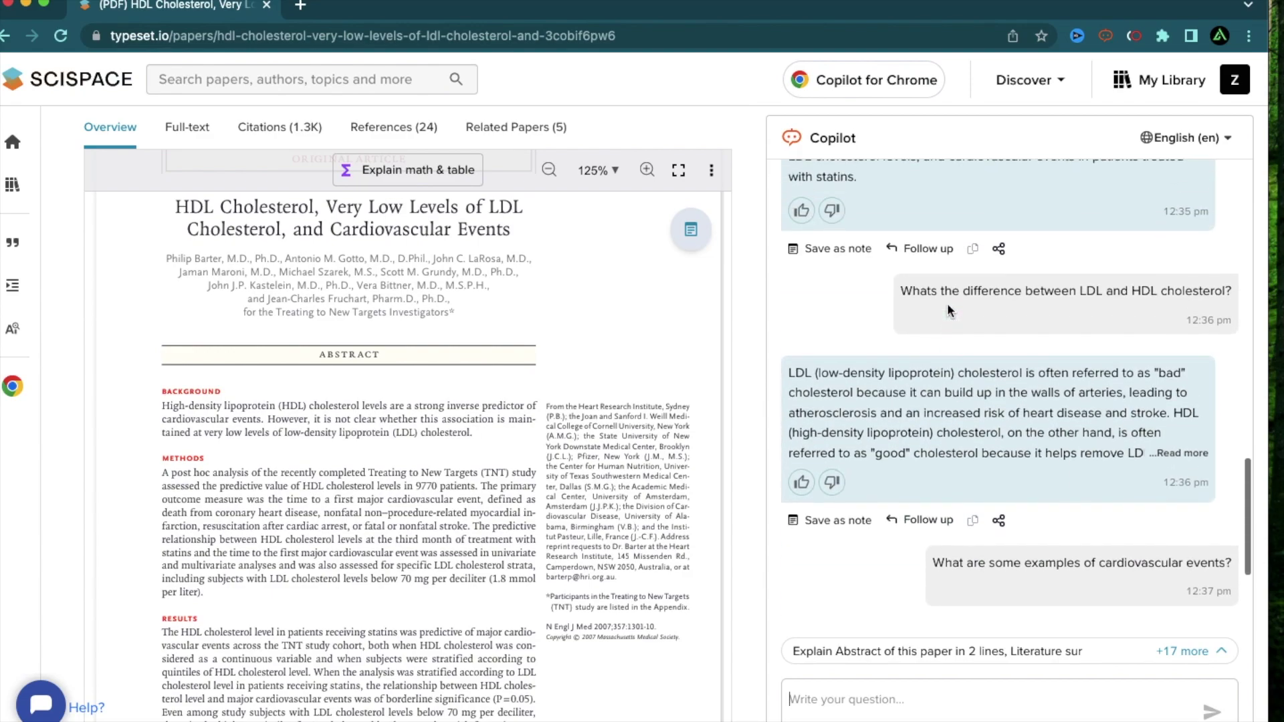
scroll(949, 309, down, 3)
click(846, 360)
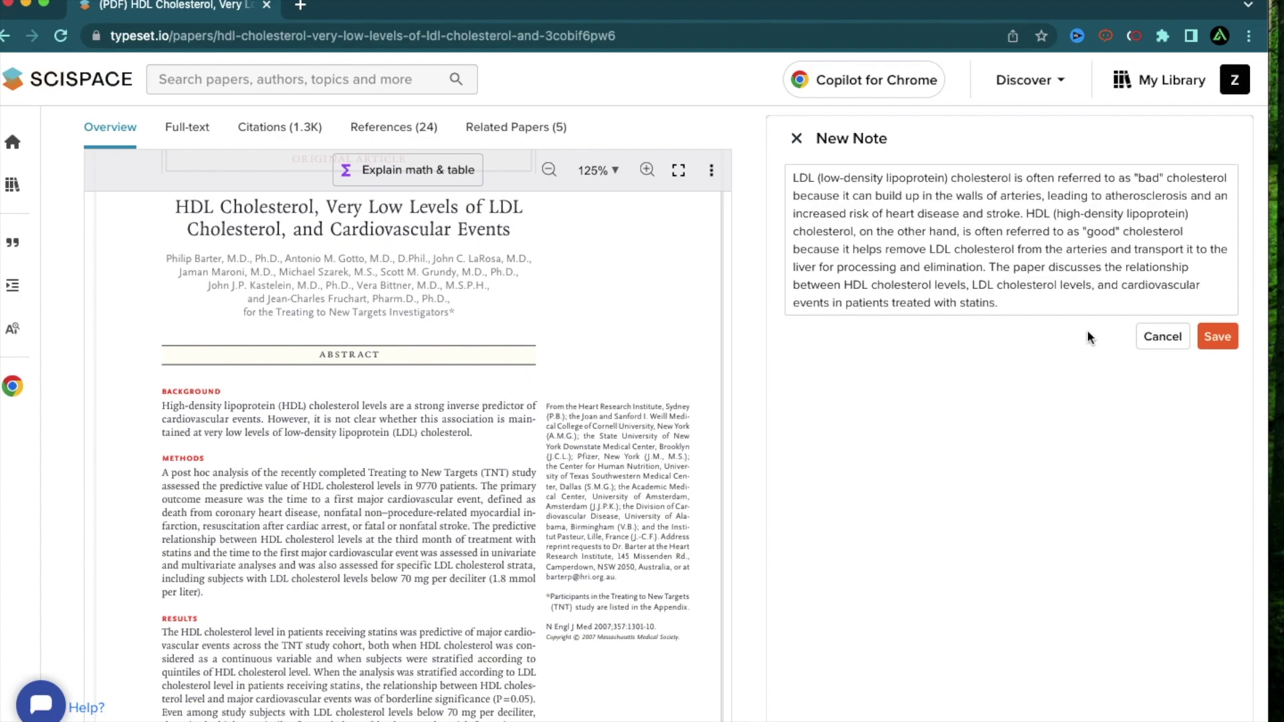
click(1216, 336)
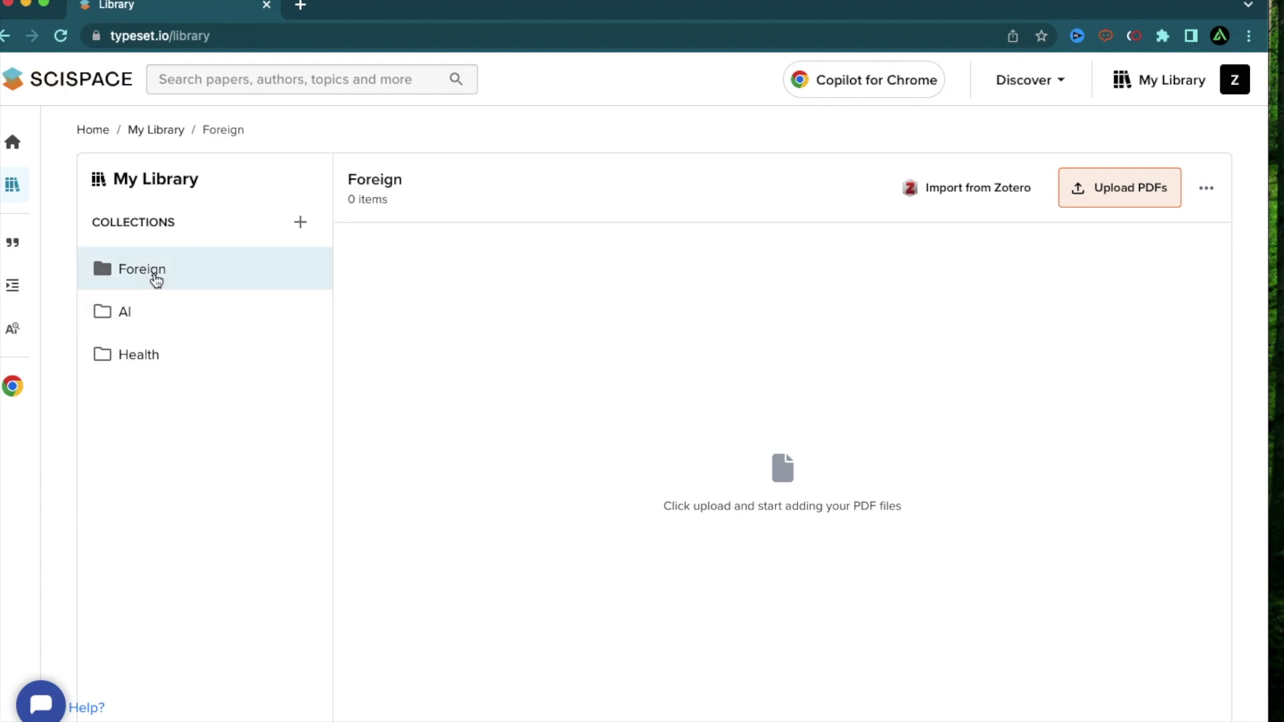
Preview and upload Article JP.pdf from the Desktop to the Foreign collection
click(1113, 191)
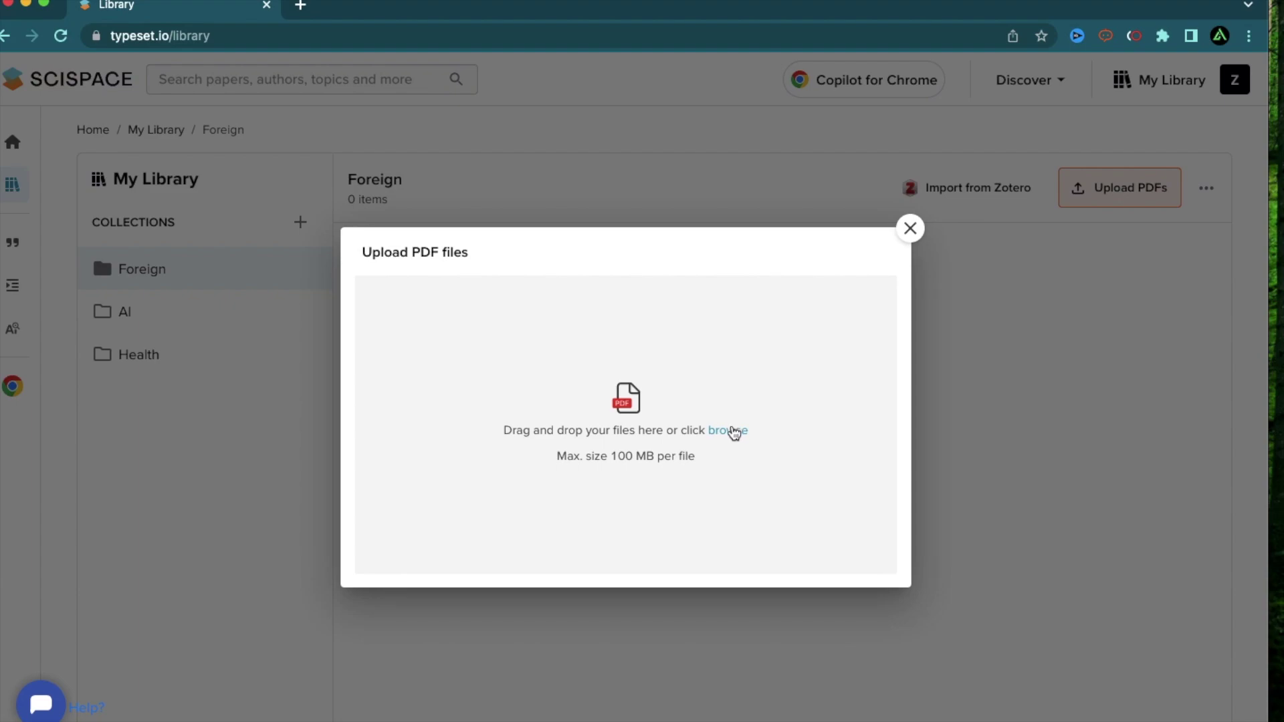
click(734, 432)
click(355, 177)
key(space)
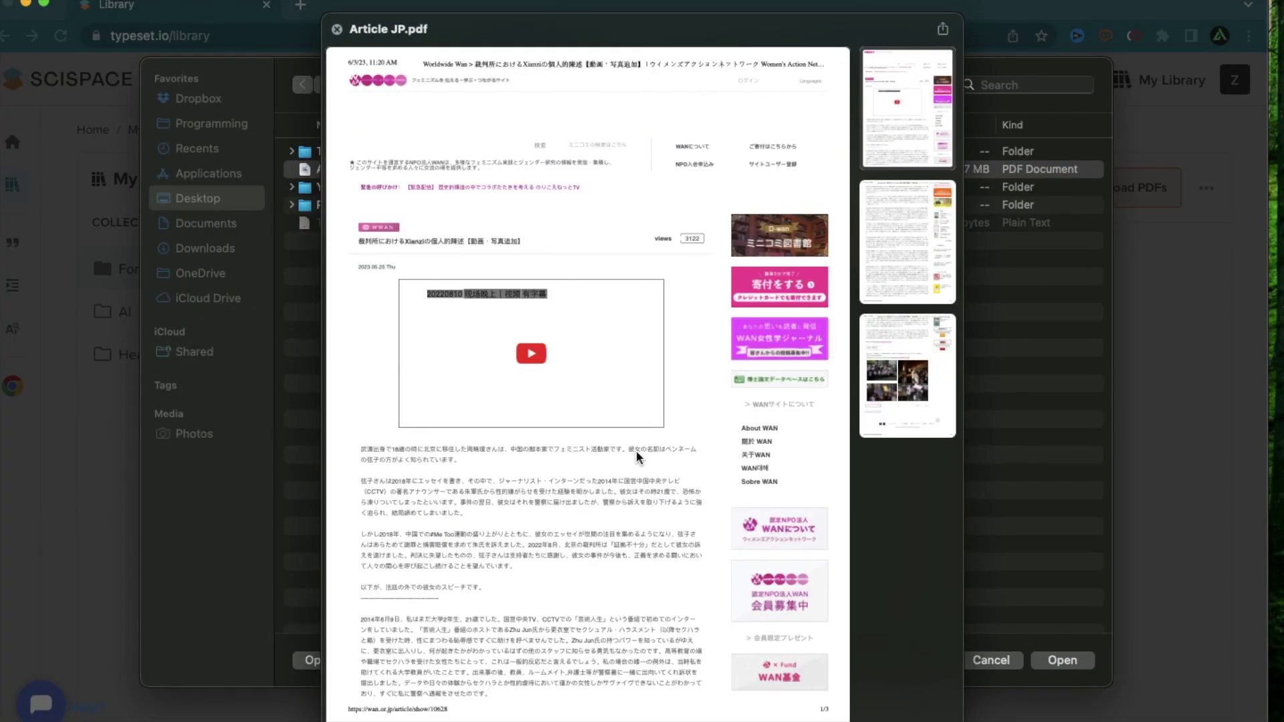
scroll(636, 457, down, 5)
scroll(636, 457, up, 5)
key(space)
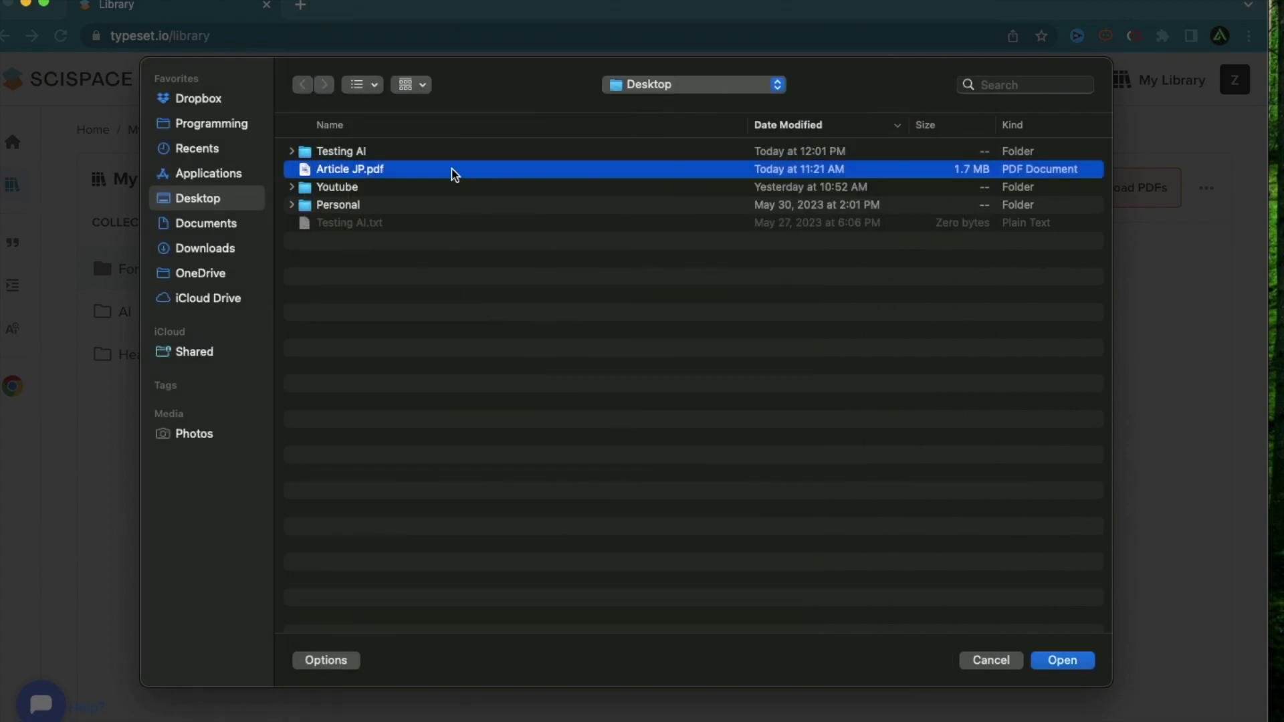
double_click(382, 173)
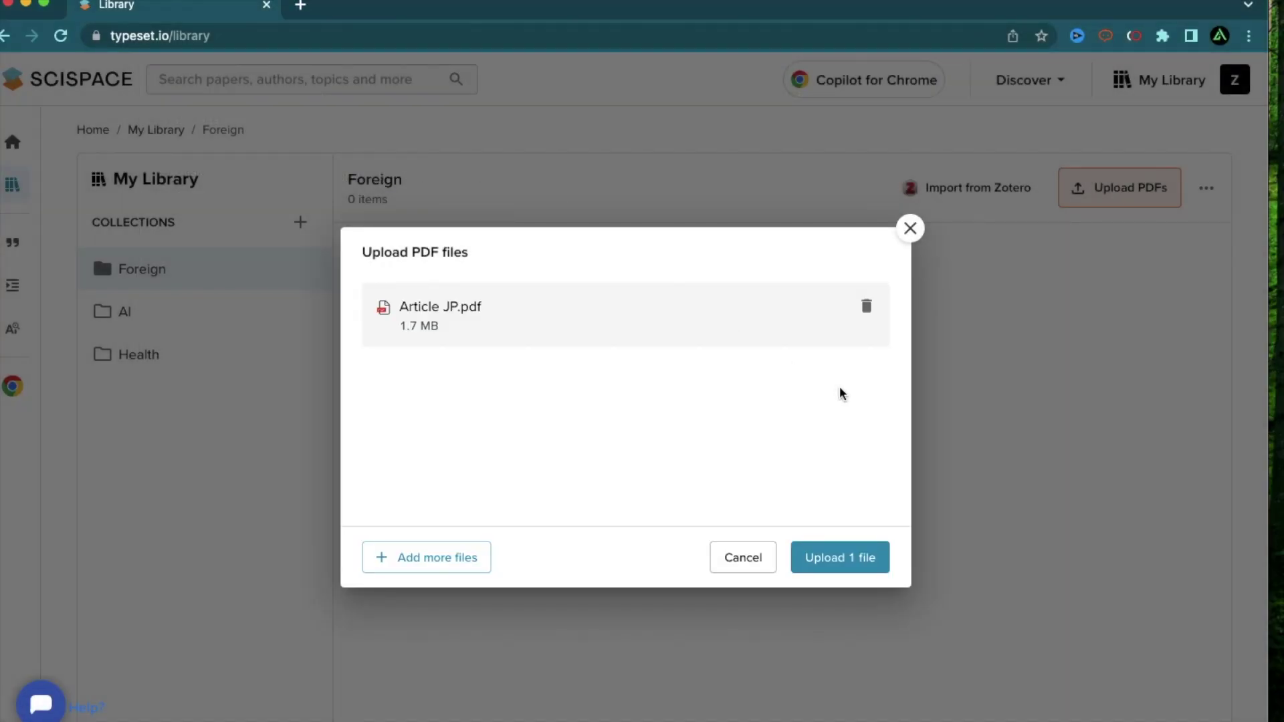
click(846, 566)
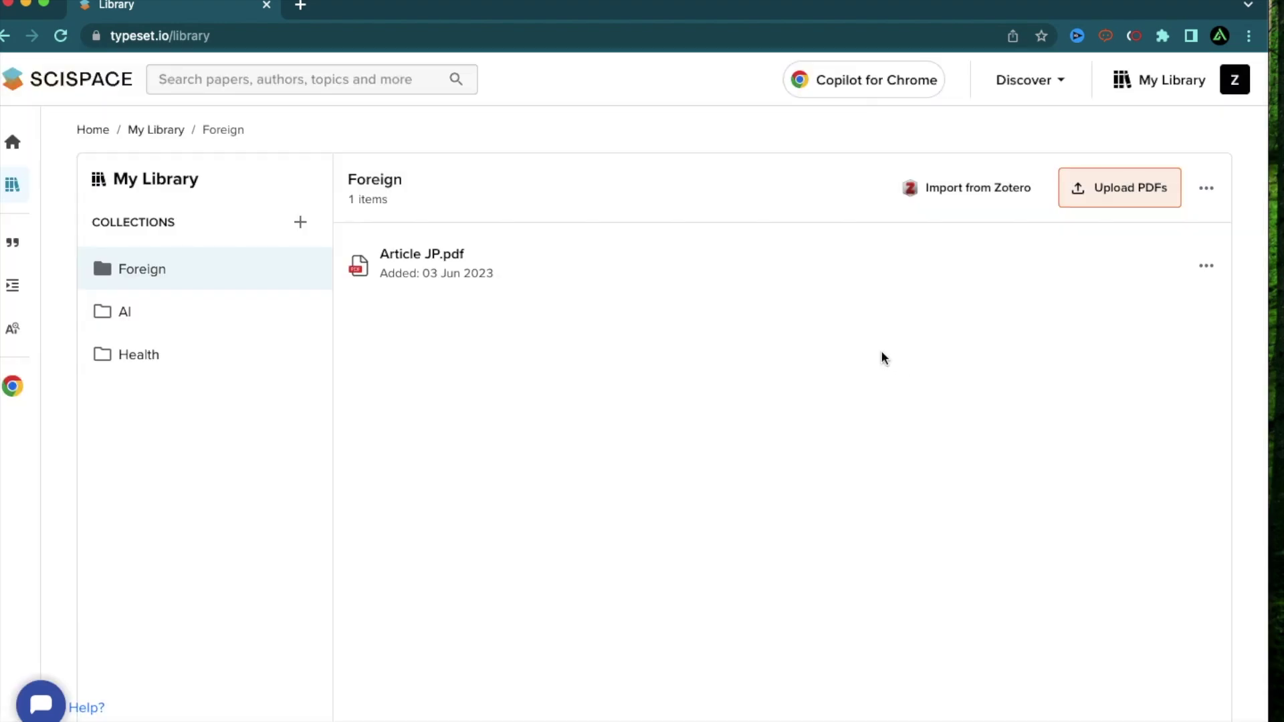
click(975, 204)
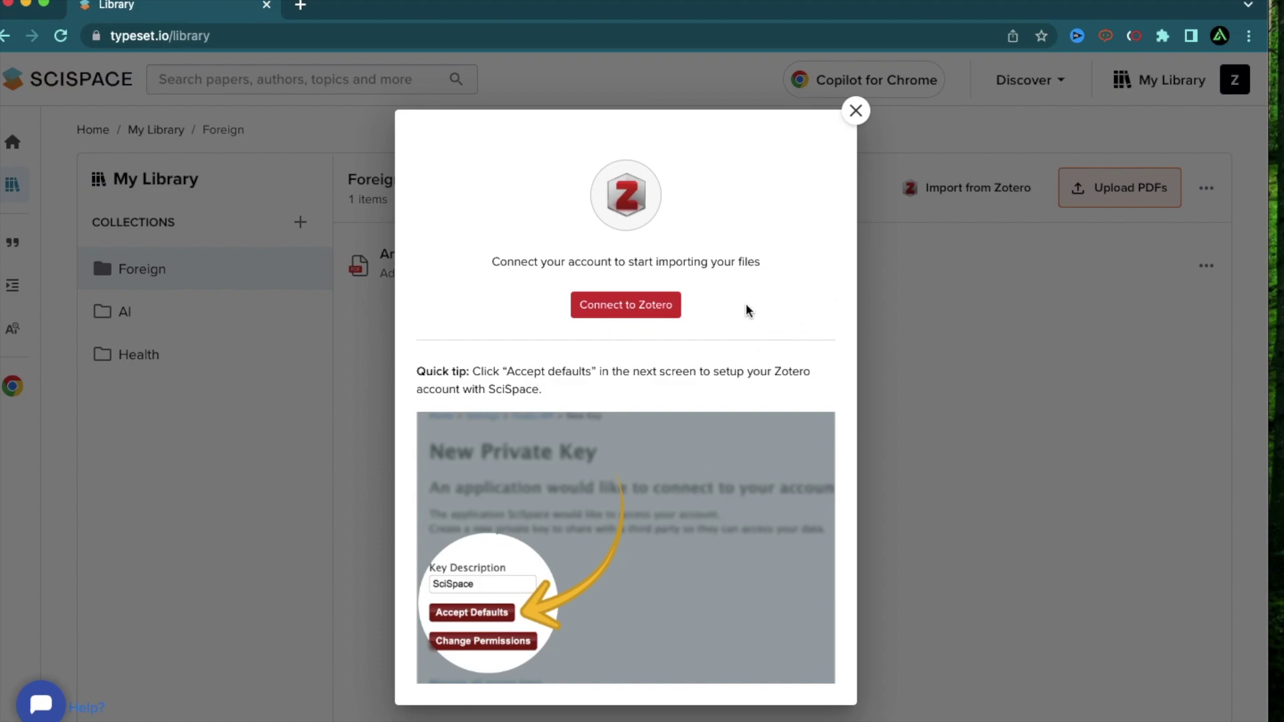
click(855, 112)
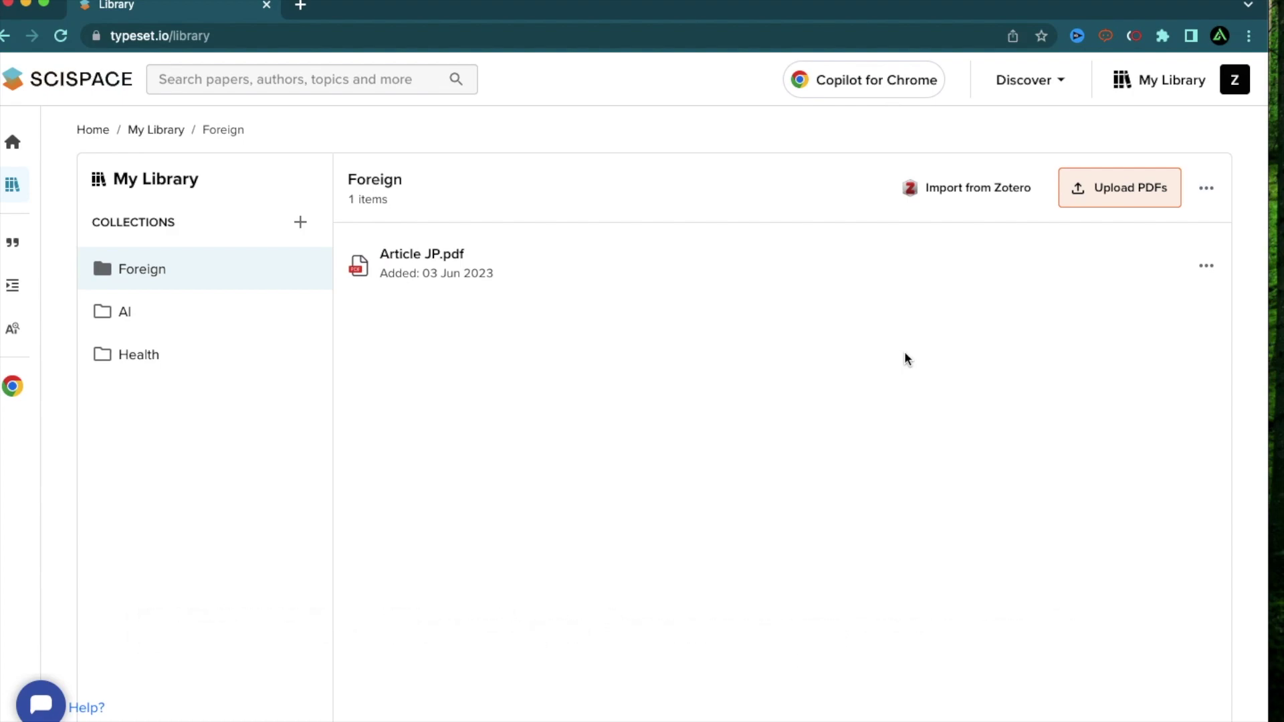
click(421, 276)
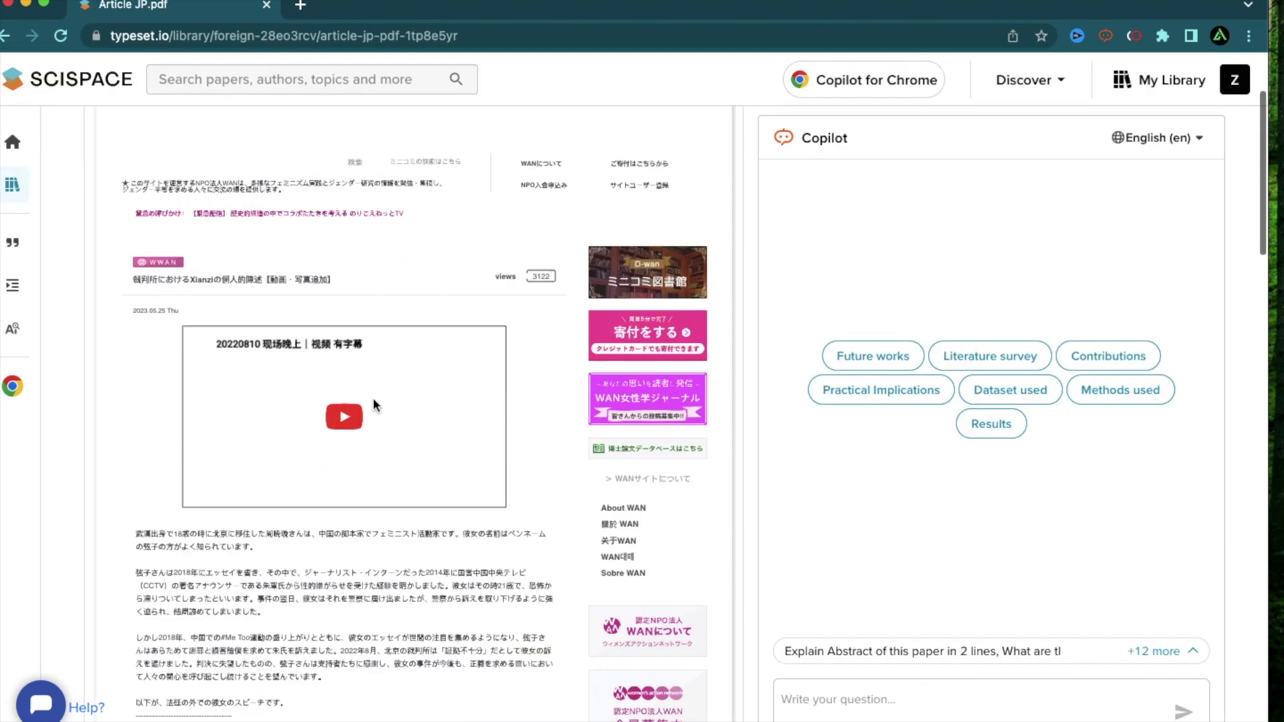
Scroll up and down through the three pages of Article JP.pdf in the reader
scroll(372, 397, down, 10)
scroll(223, 362, down, 5)
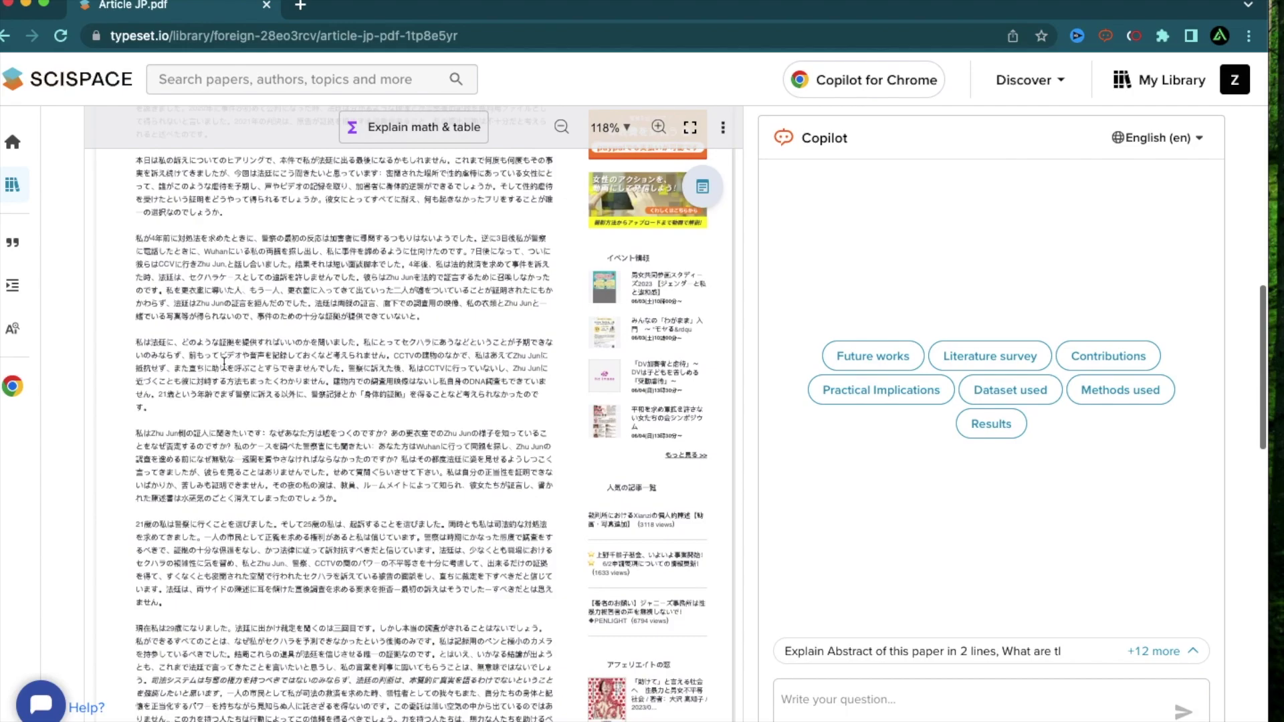
scroll(223, 362, up, 5)
scroll(401, 428, down, 7)
scroll(537, 493, up, 6)
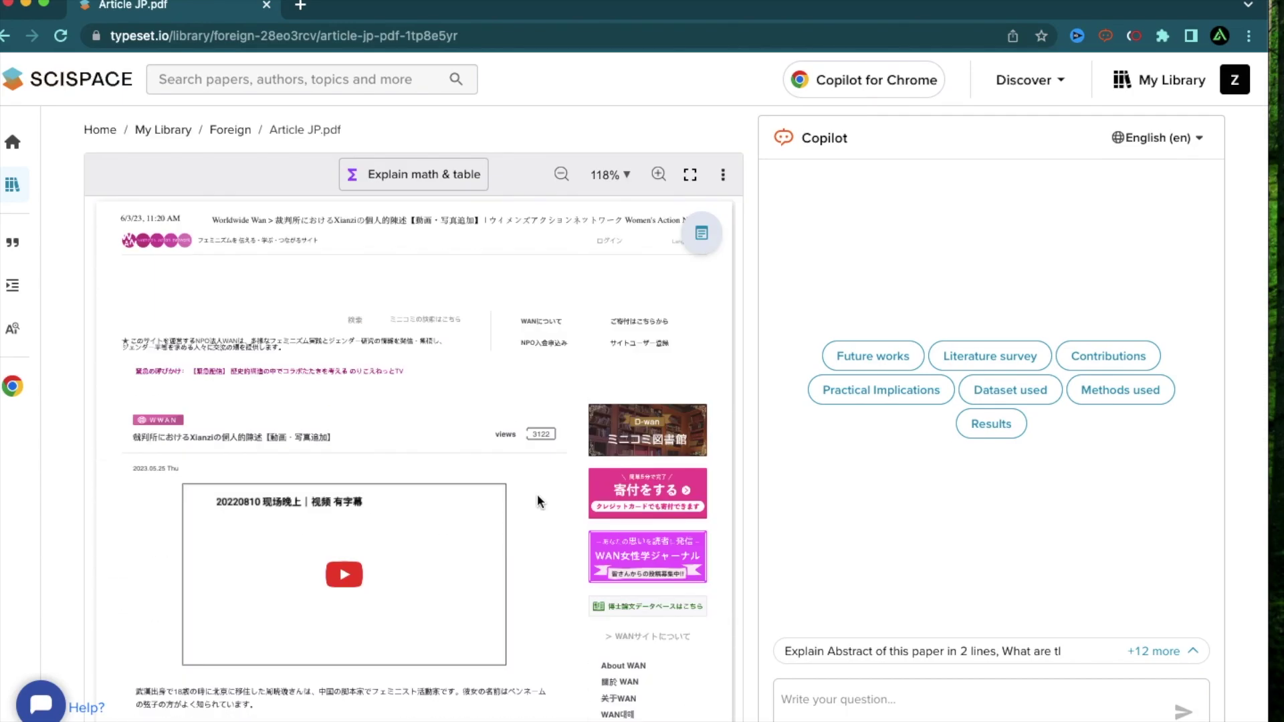
scroll(536, 493, down, 20)
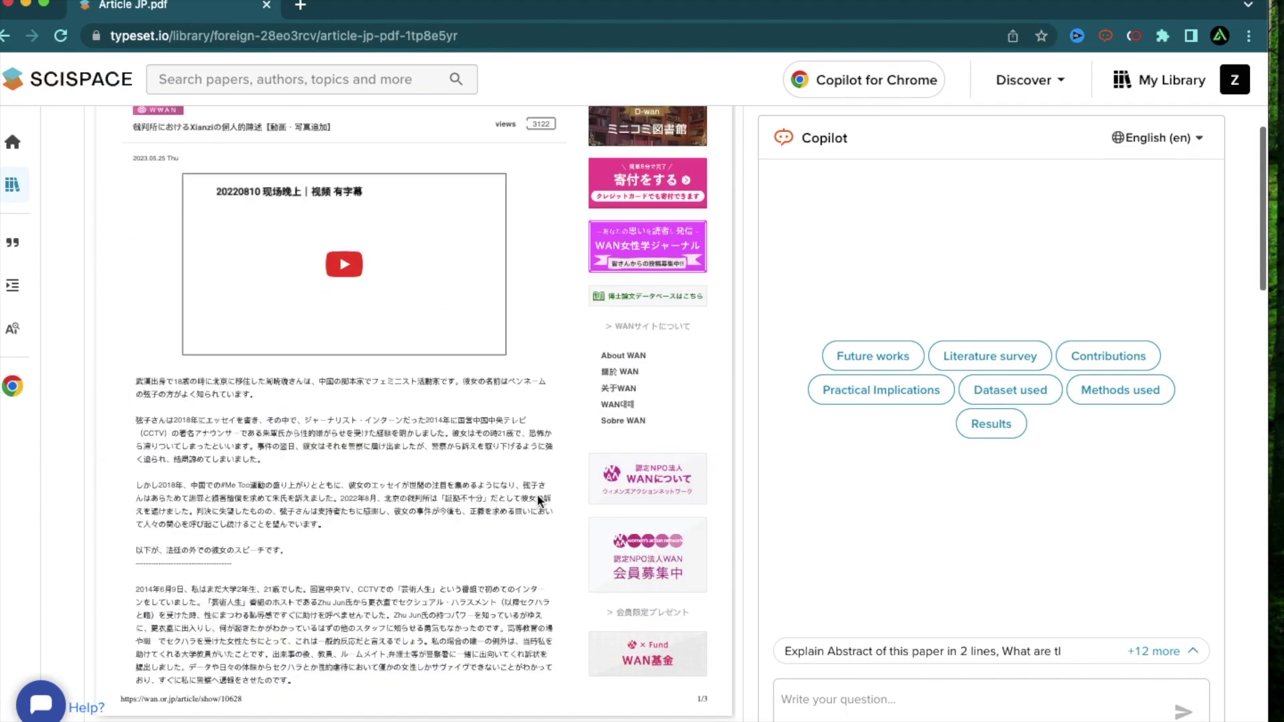
scroll(491, 466, up, 1)
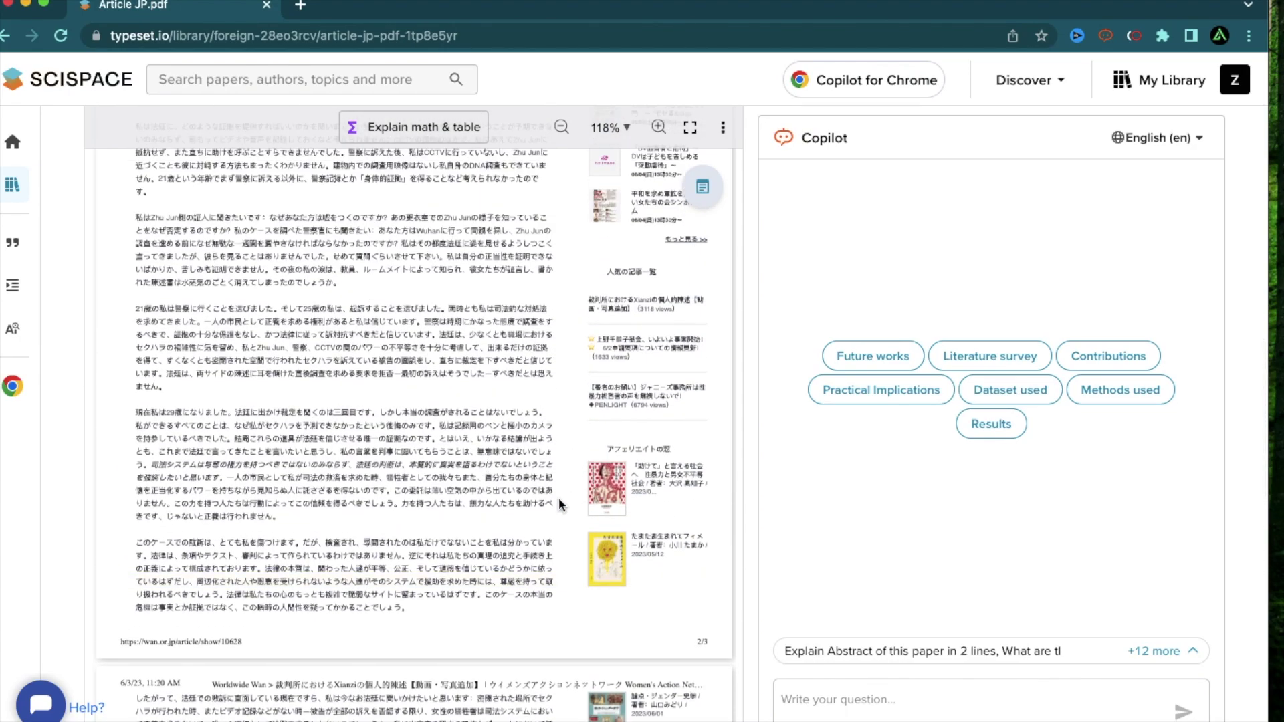
scroll(369, 391, up, 2)
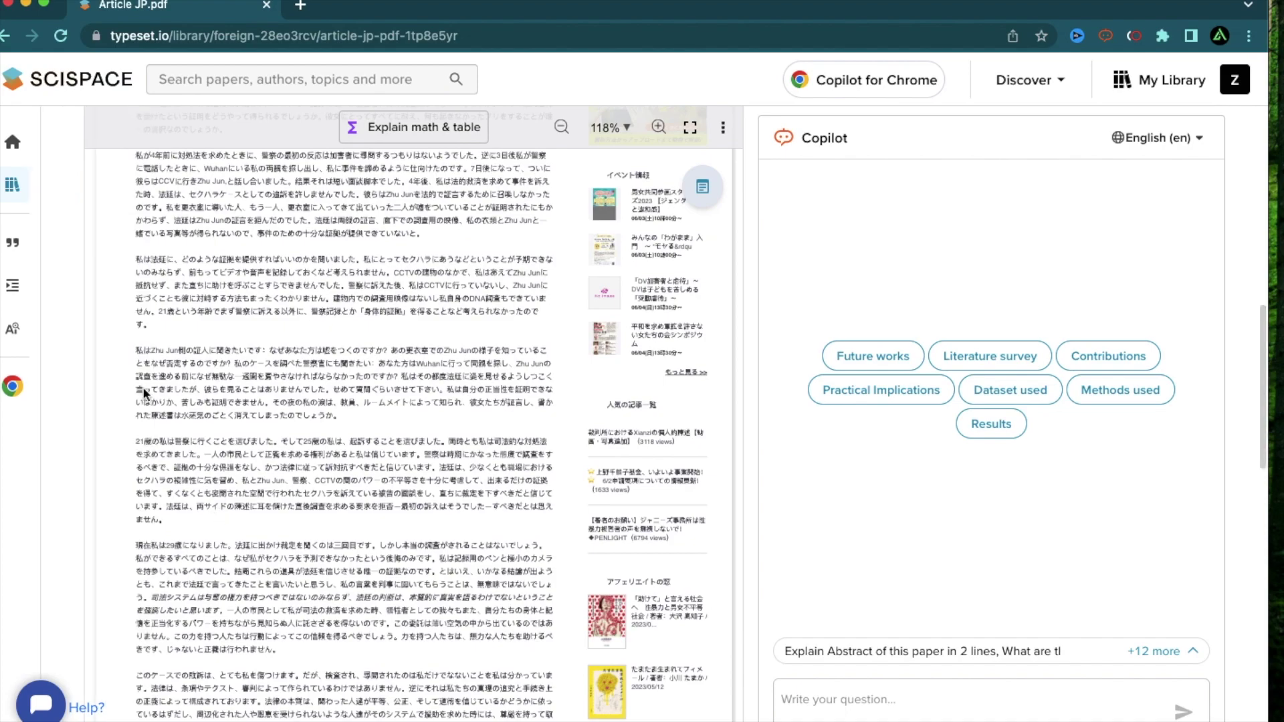
scroll(554, 403, up, 2)
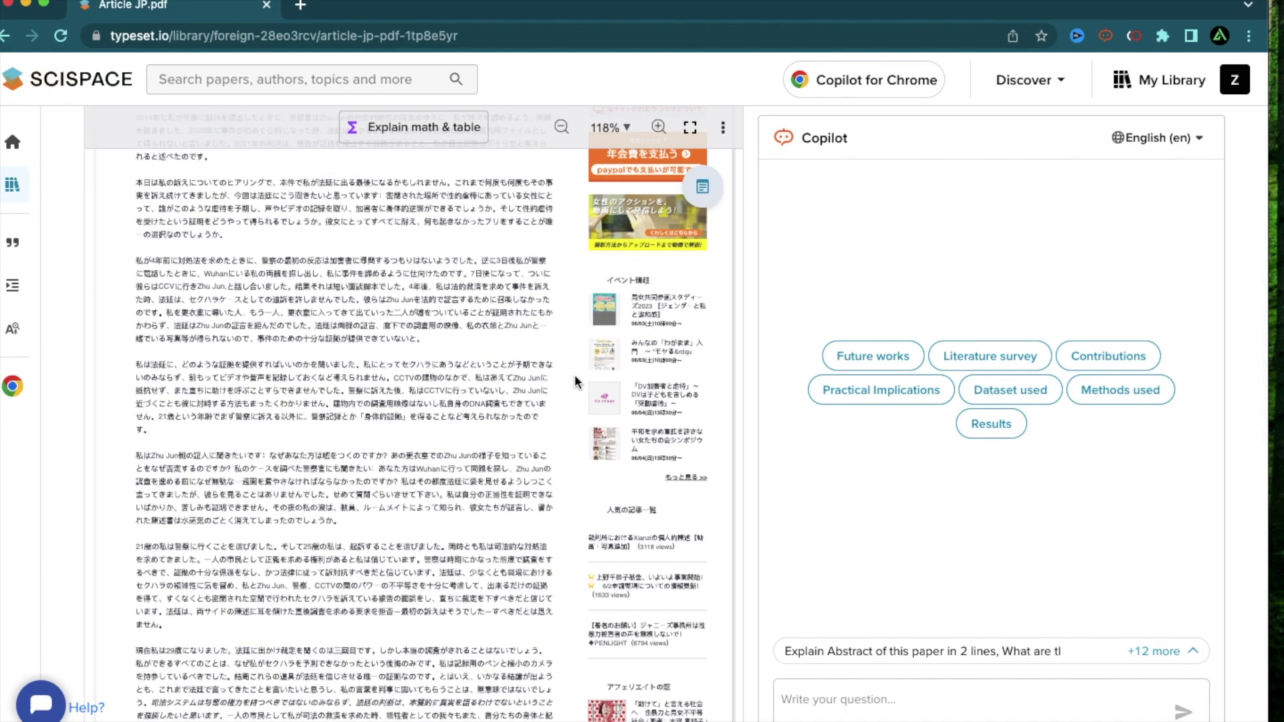
scroll(575, 382, up, 1)
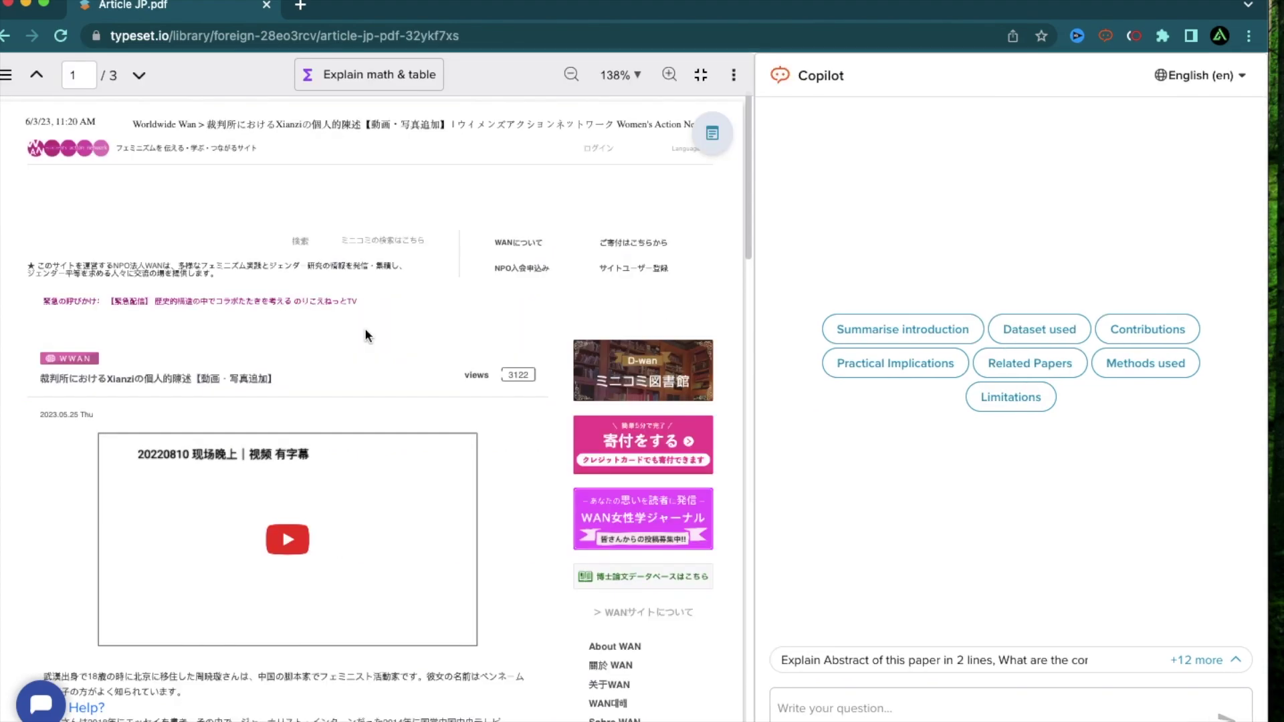
scroll(363, 327, down, 15)
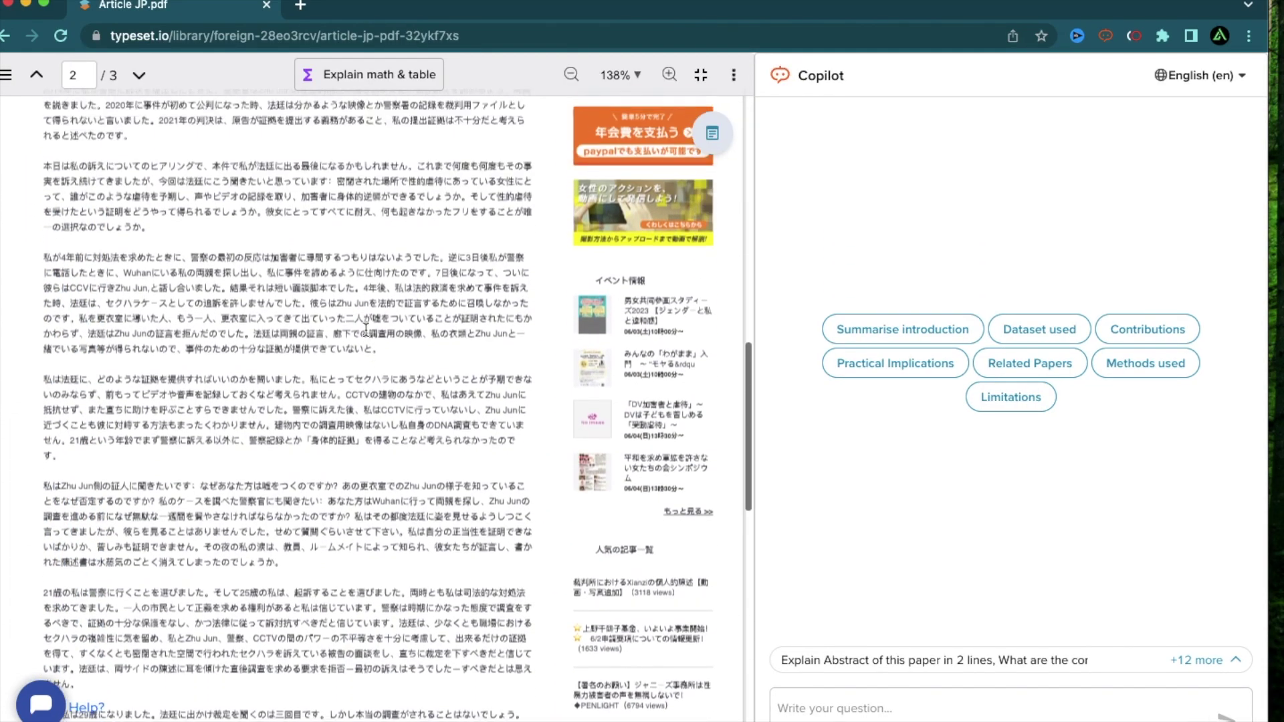
scroll(87, 289, up, 8)
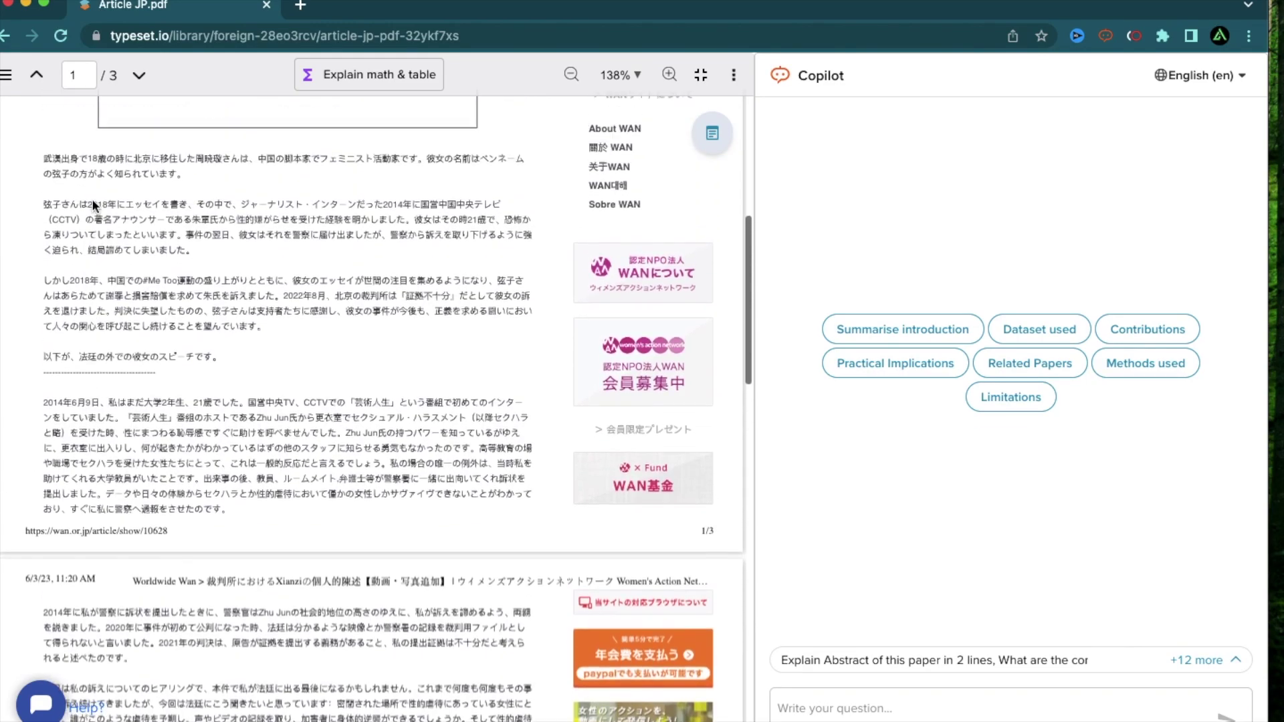
scroll(91, 198, up, 5)
scroll(91, 199, down, 3)
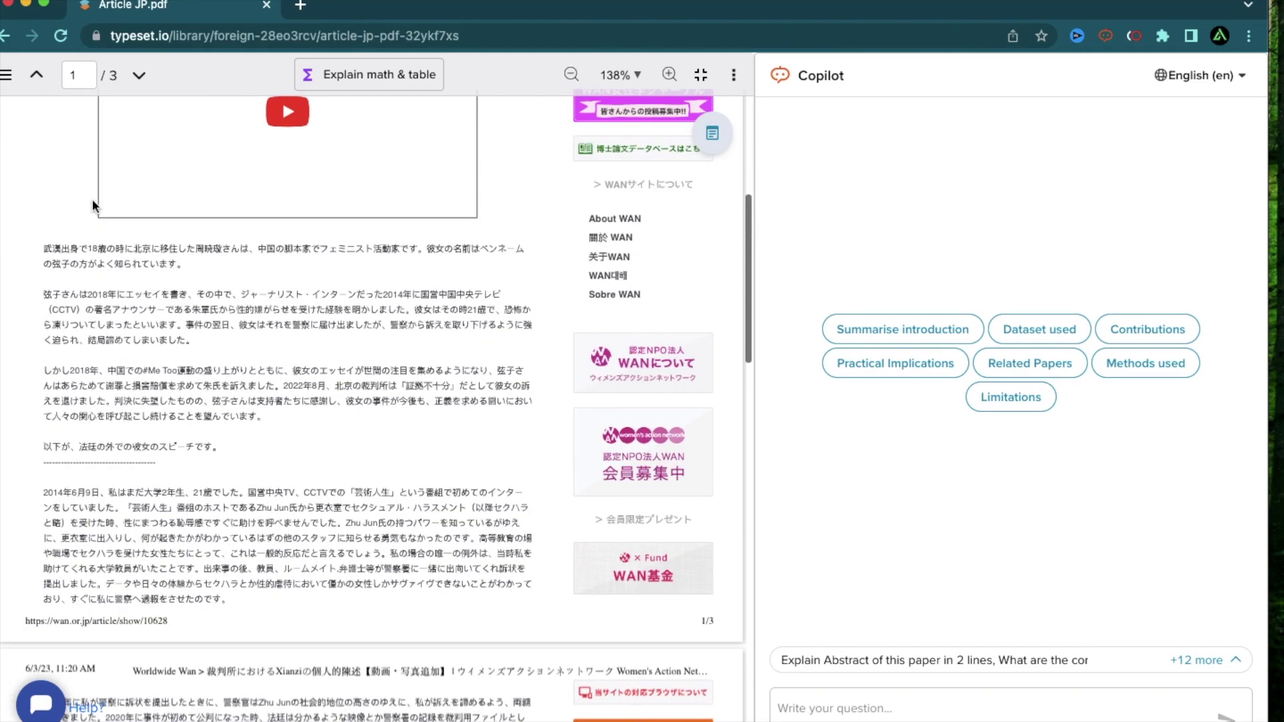
drag(42, 247, 224, 604)
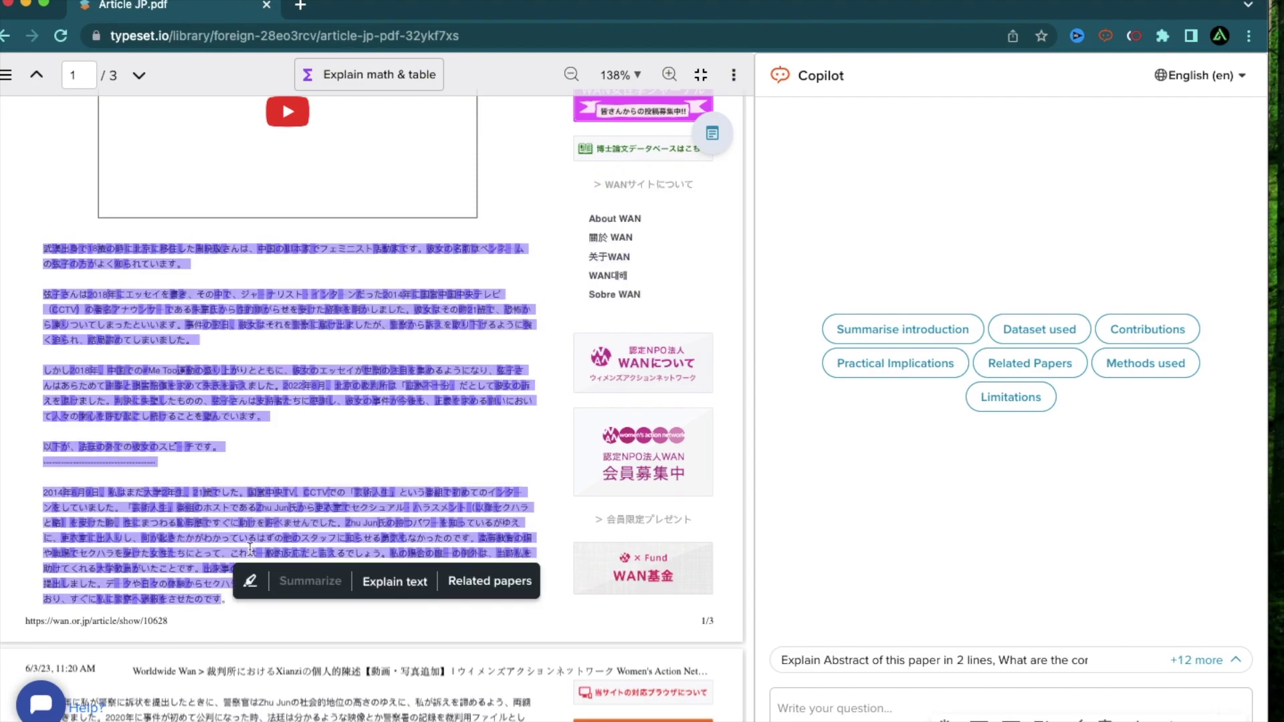
click(402, 585)
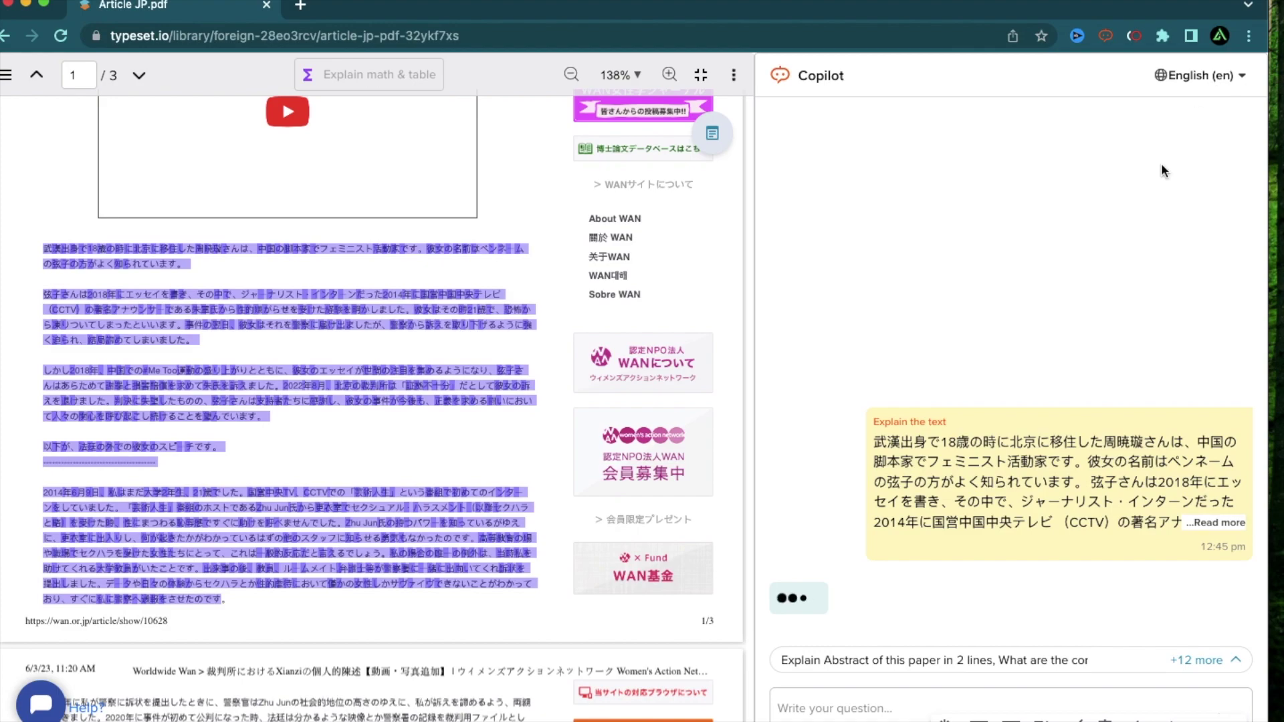
scroll(1161, 163, up, 5)
drag(325, 181, 792, 187)
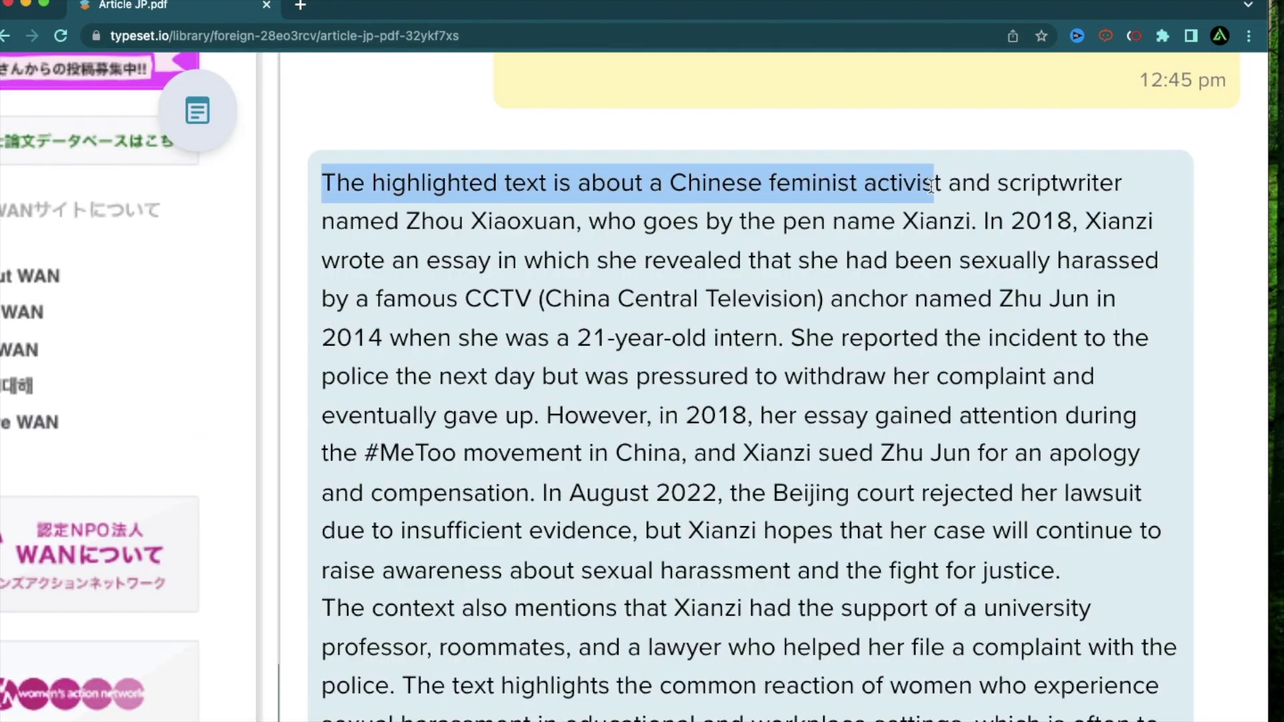
drag(930, 186, 1134, 194)
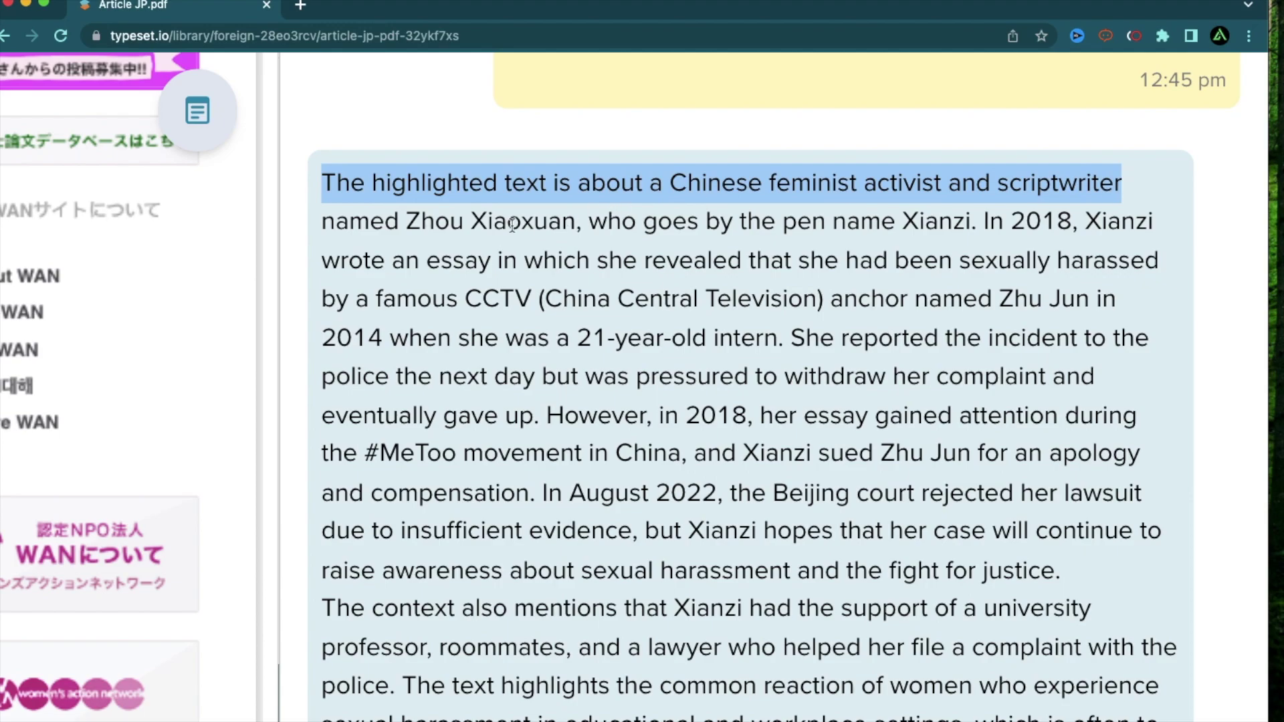
drag(587, 221, 978, 222)
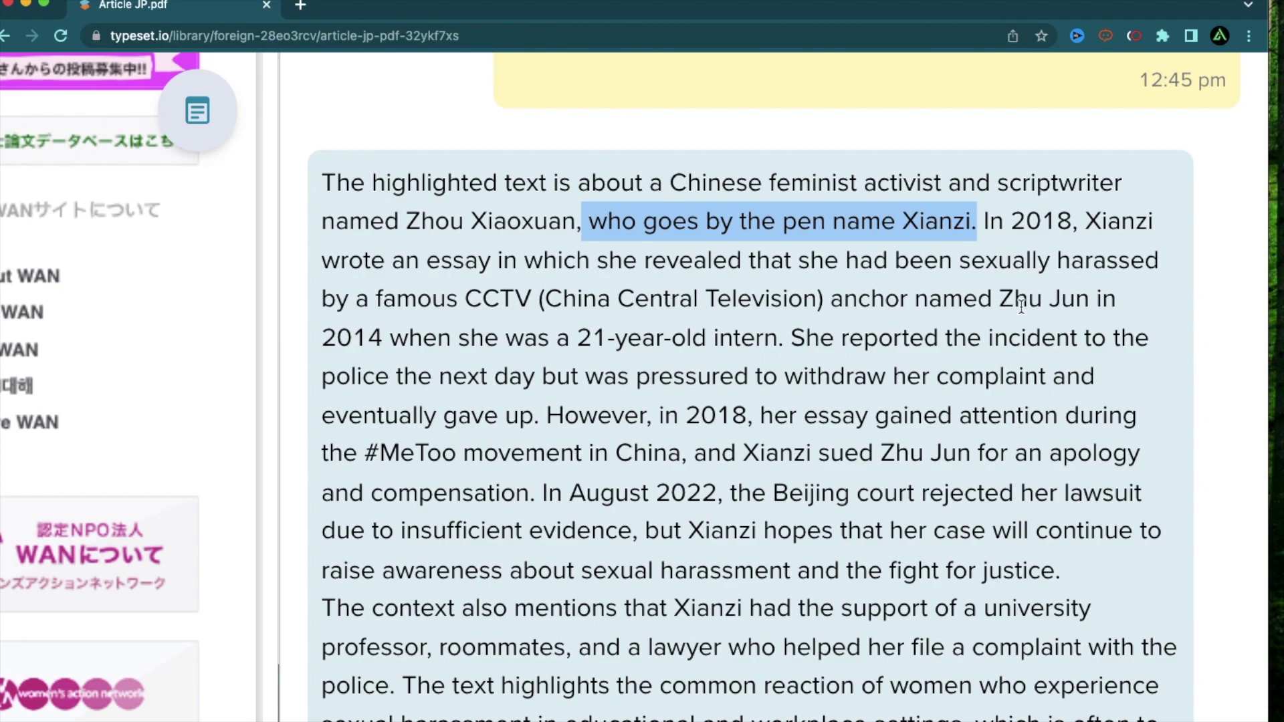
drag(391, 339, 850, 362)
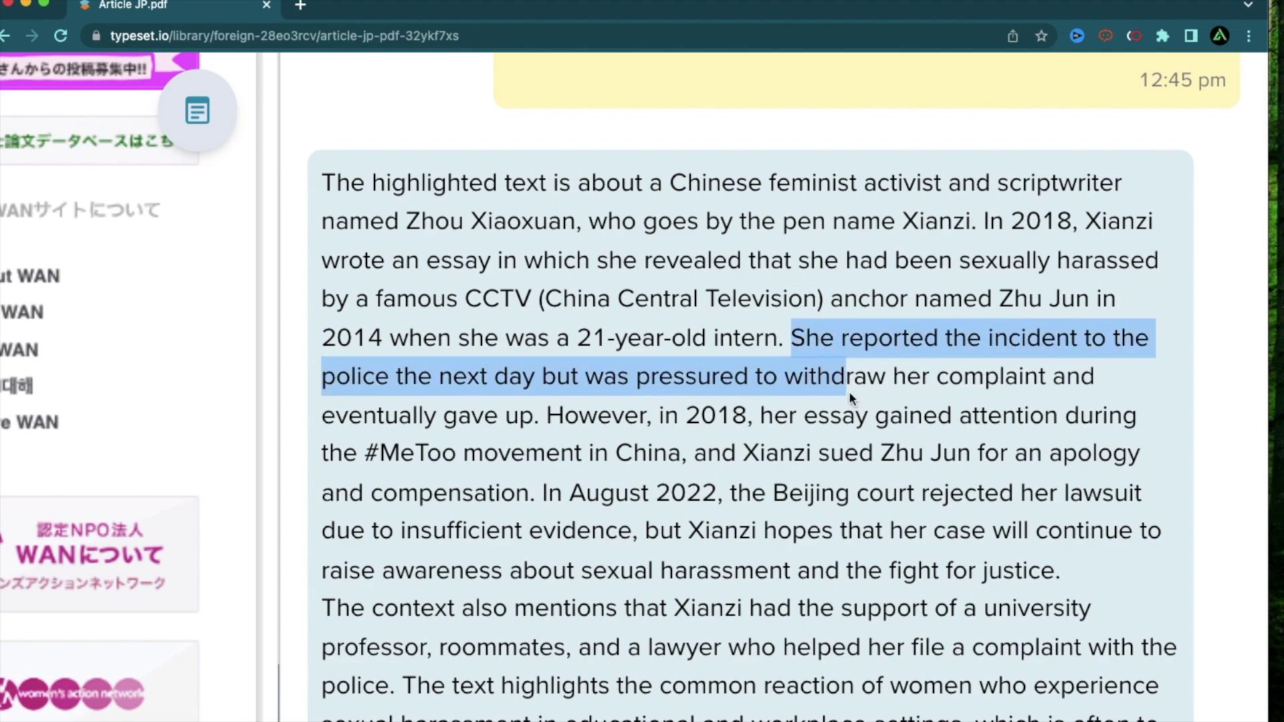
click(749, 388)
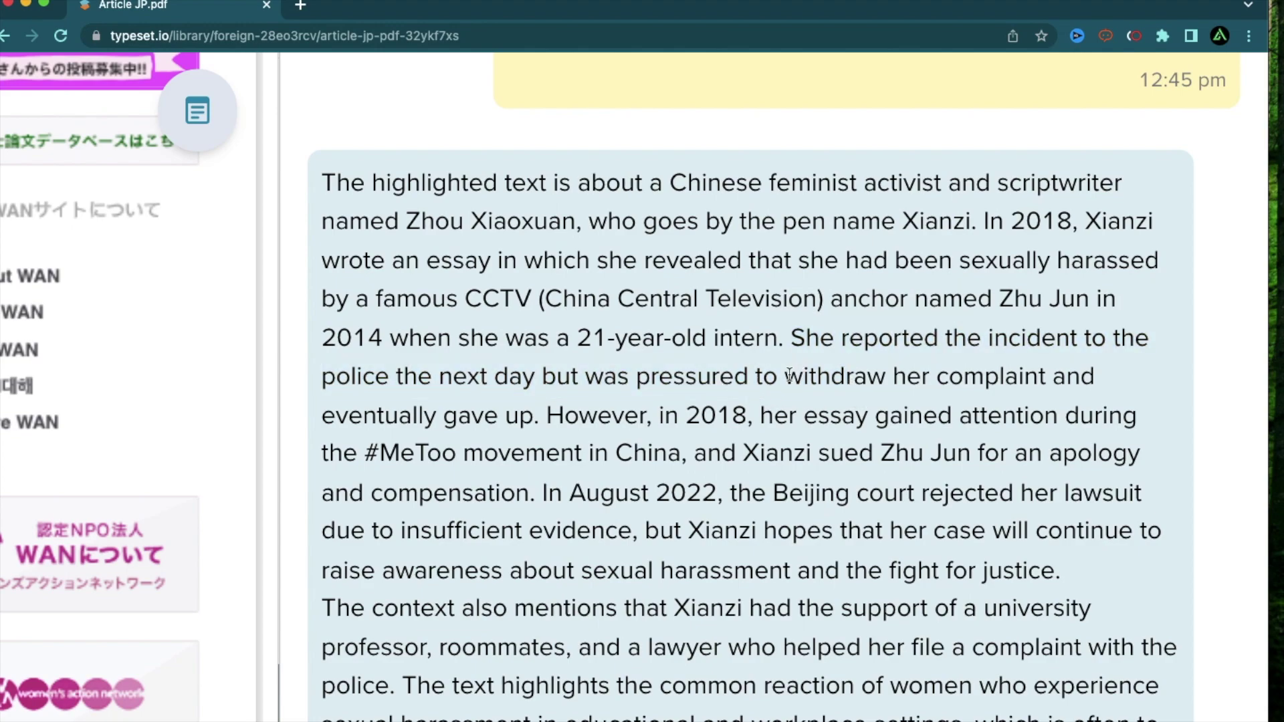
drag(777, 378, 698, 428)
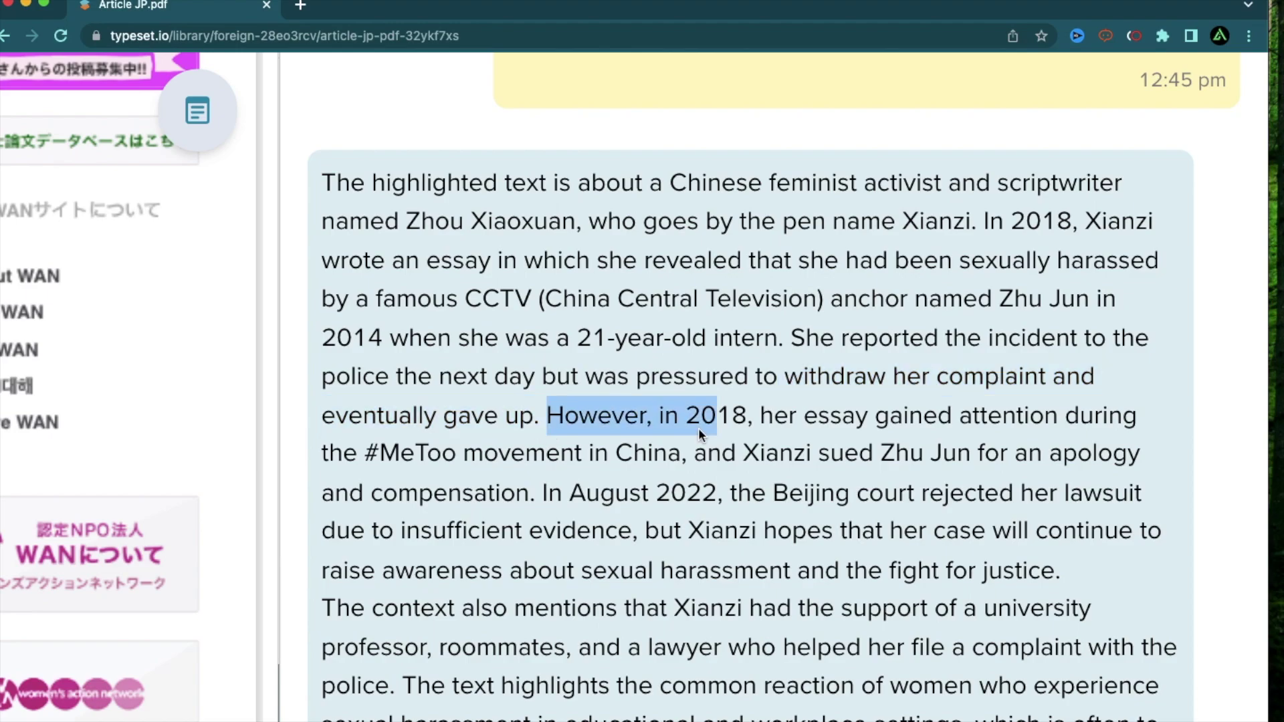
click(572, 416)
drag(572, 416, 1040, 460)
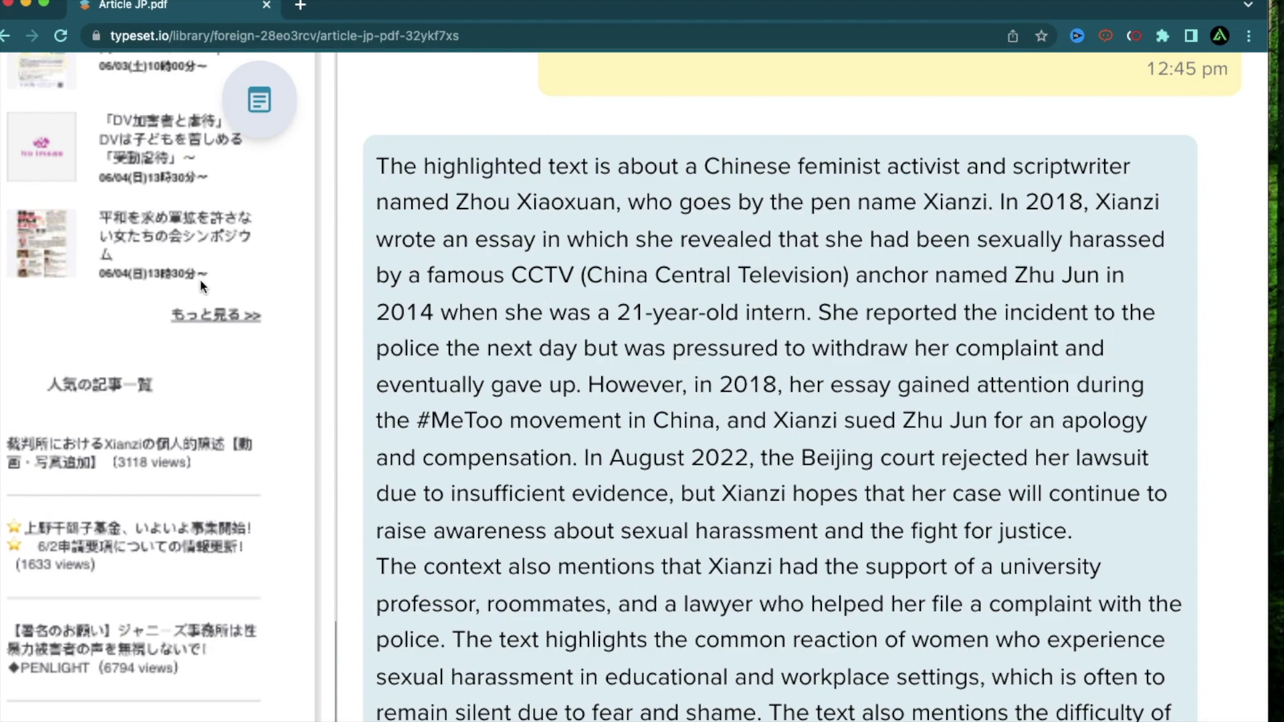
scroll(200, 279, left, 10)
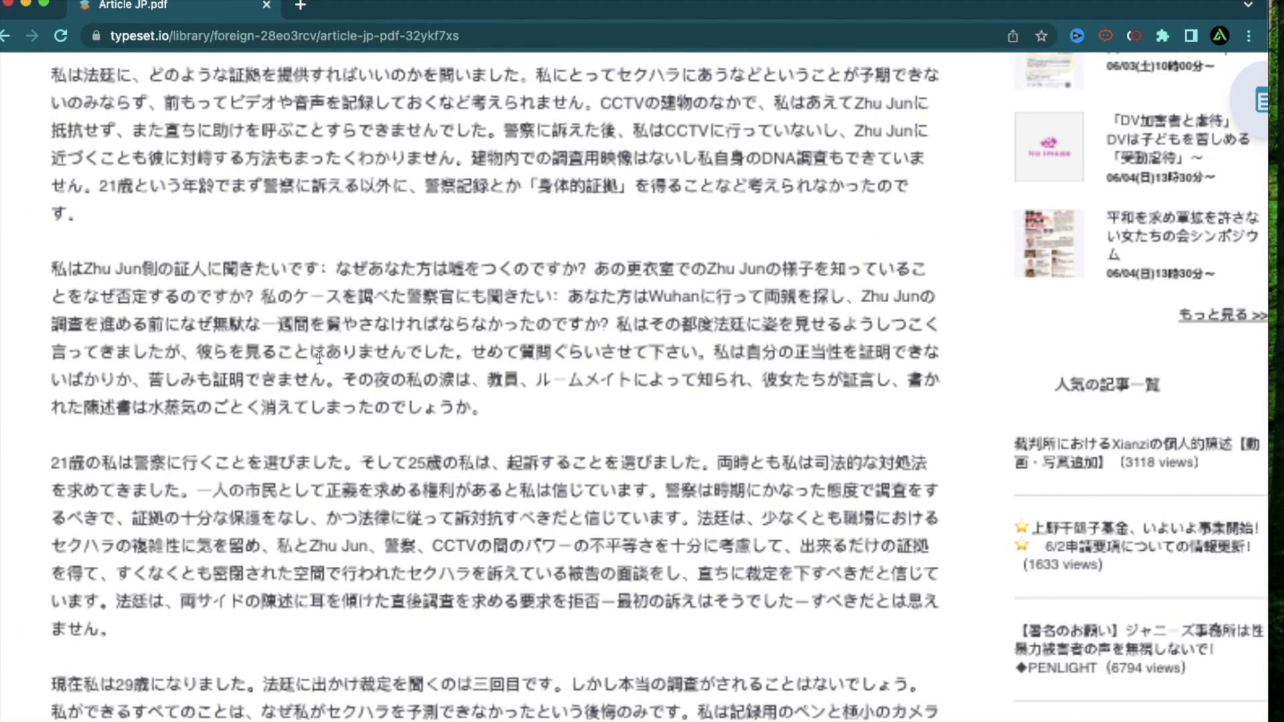
scroll(717, 412, right, 10)
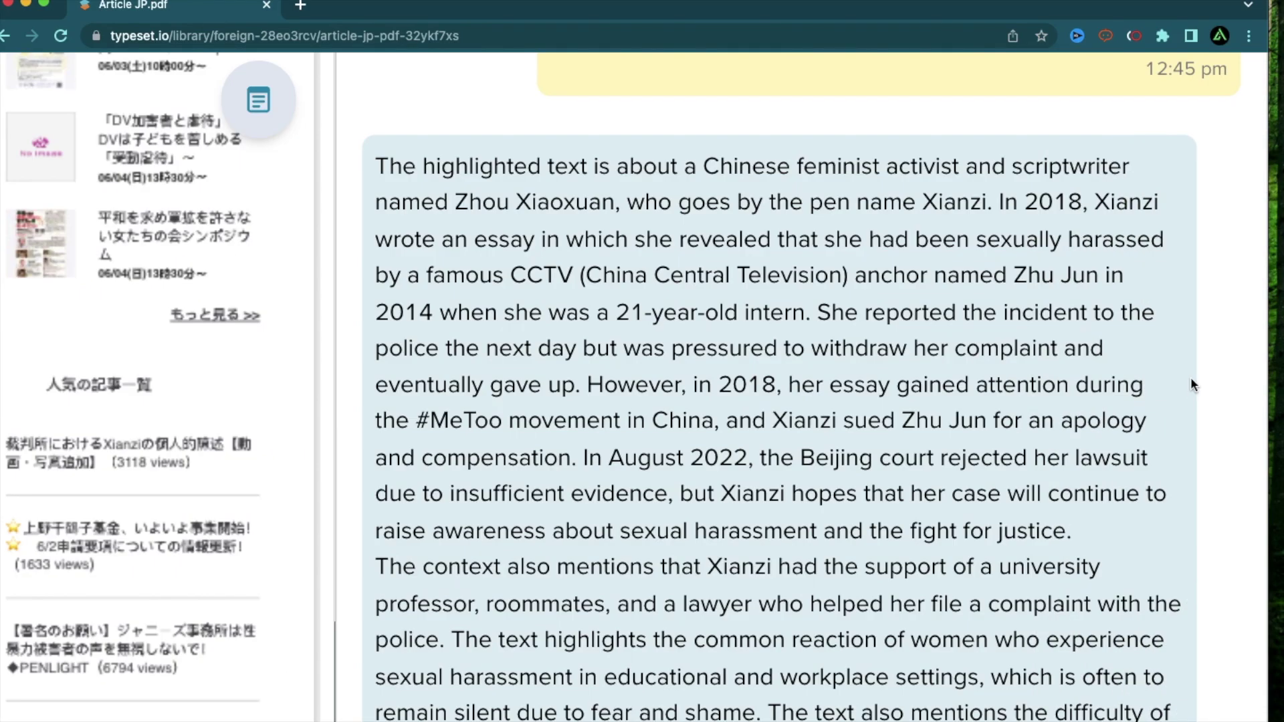
scroll(1190, 378, down, 5)
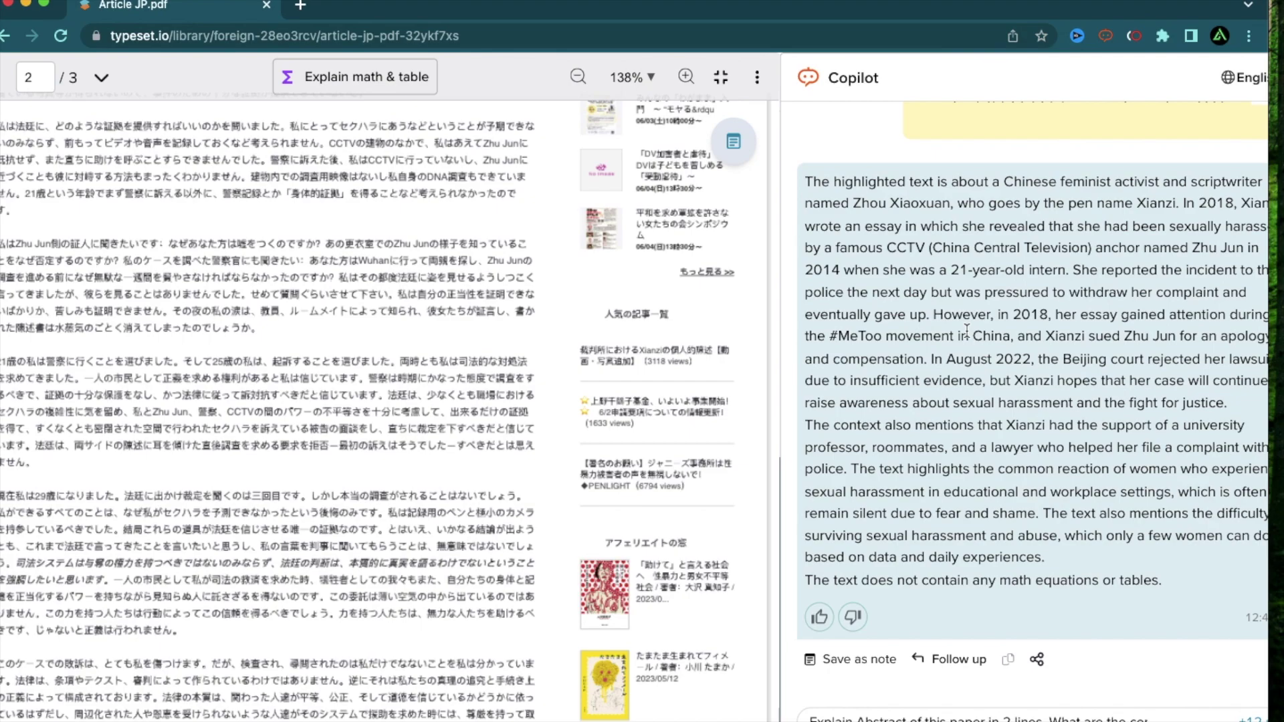
scroll(455, 439, left, 2)
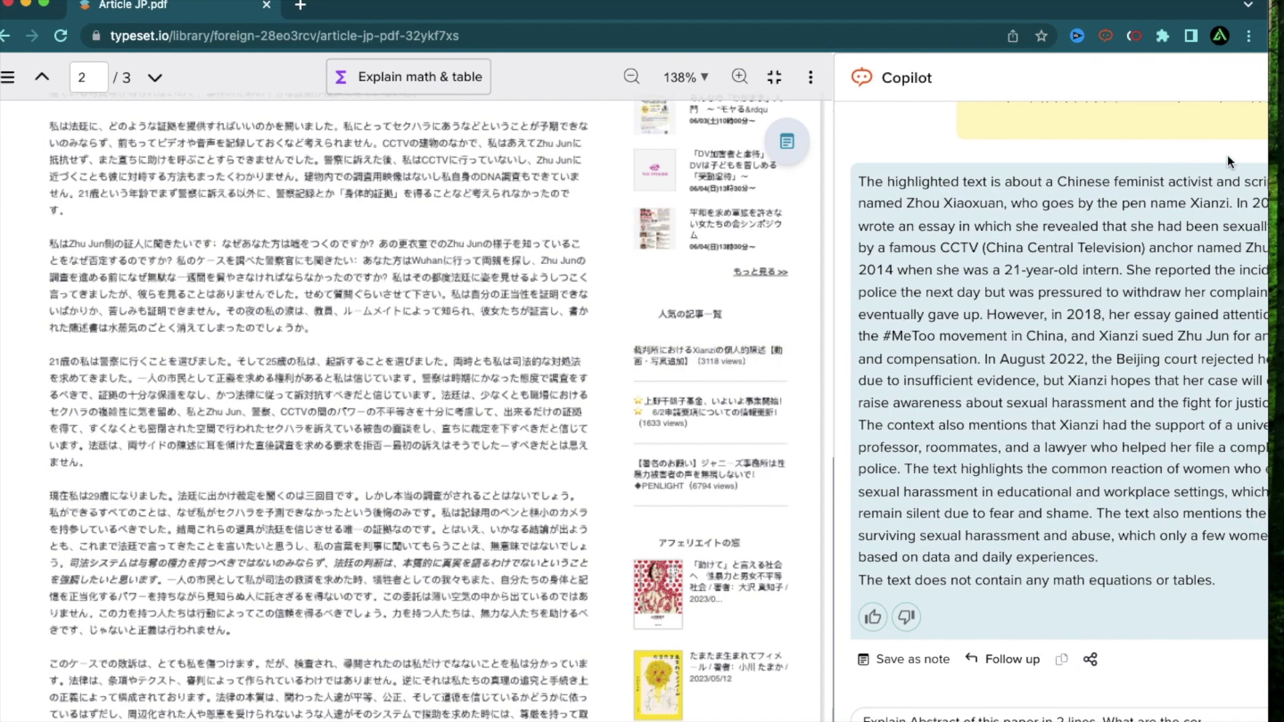
scroll(1216, 114, down, 2)
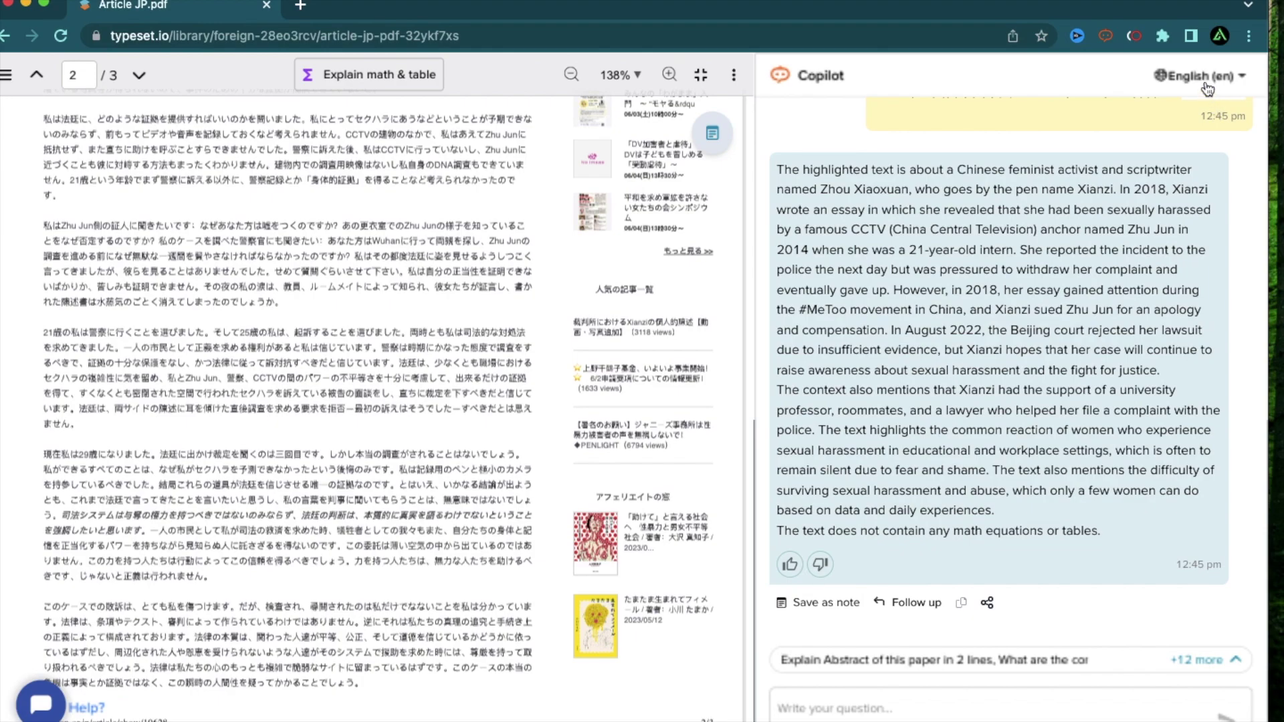
click(1207, 89)
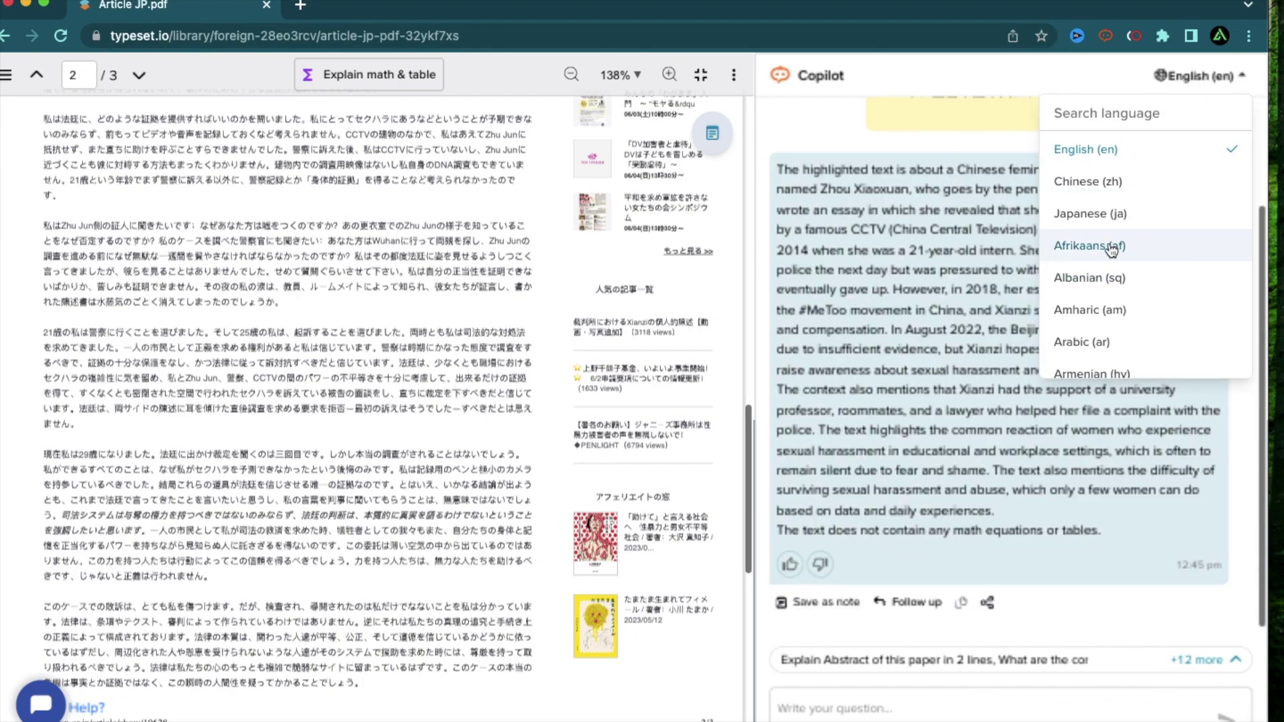
Switch the Copilot response language to Bosnian (bs)
scroll(1120, 314, down, 3)
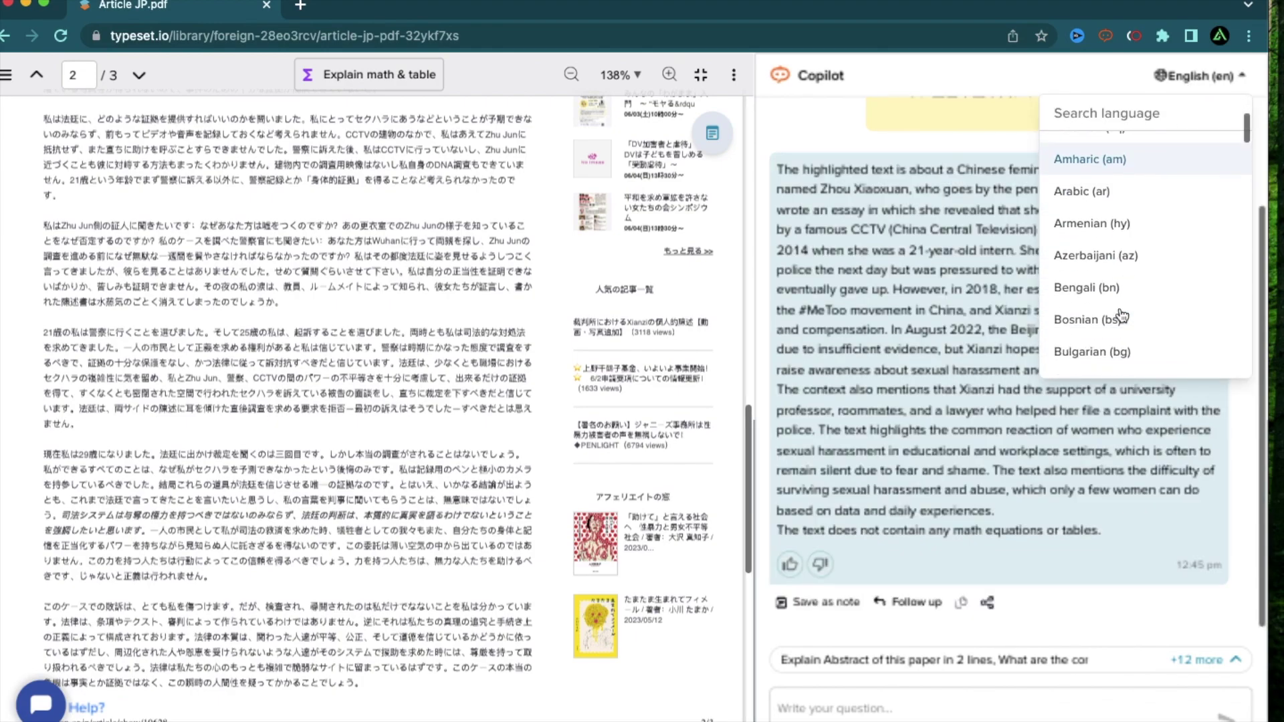
scroll(1121, 314, down, 3)
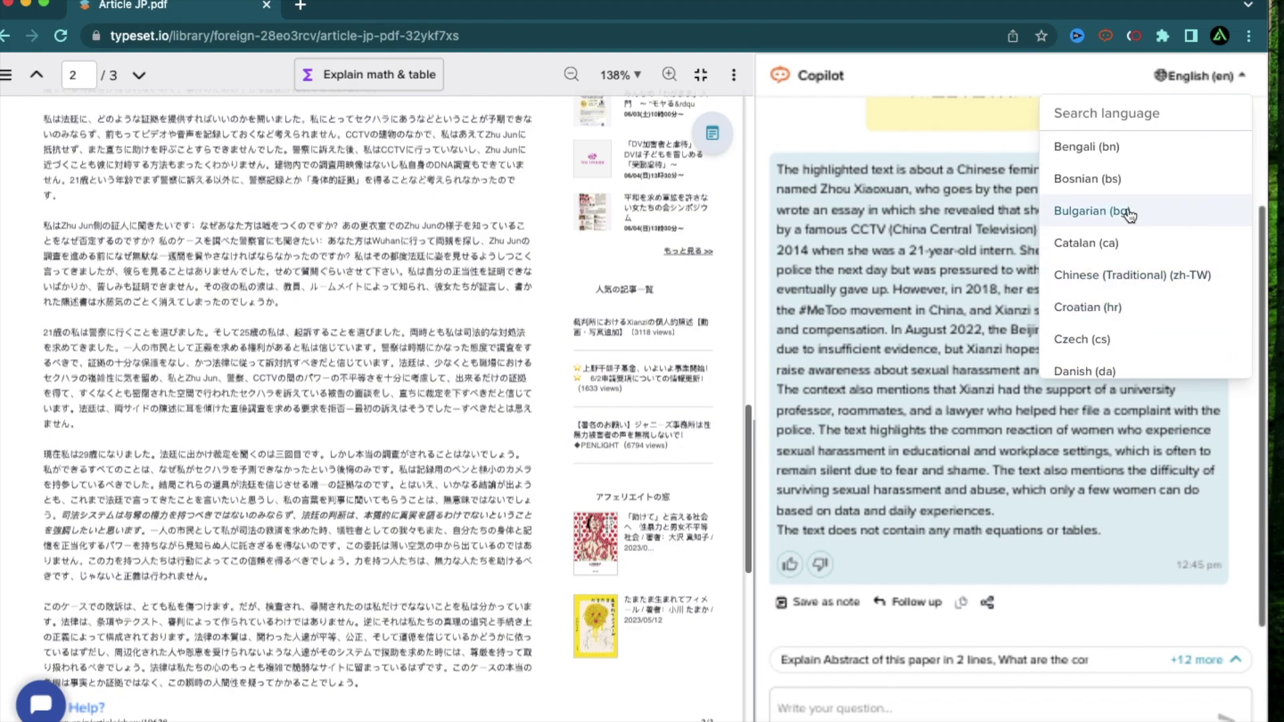
click(1116, 179)
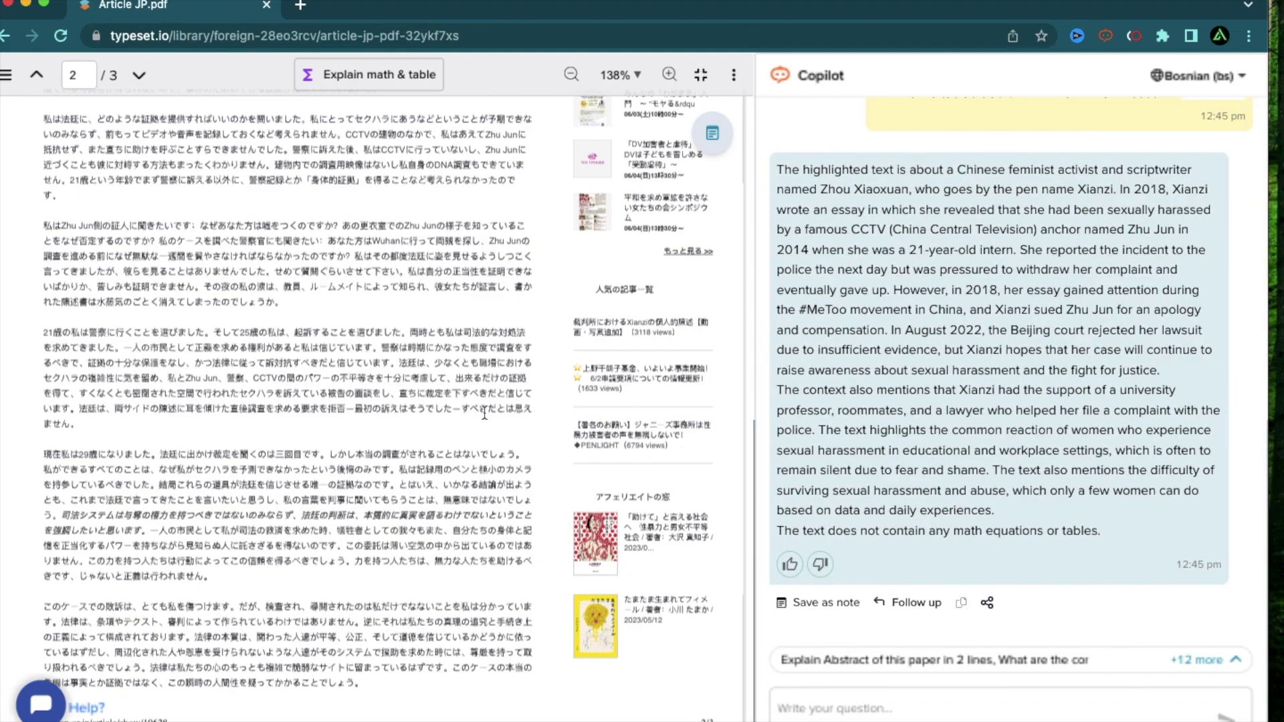
Have Copilot explain the page-3 header and first two paragraphs in Bosnian
scroll(249, 420, down, 6)
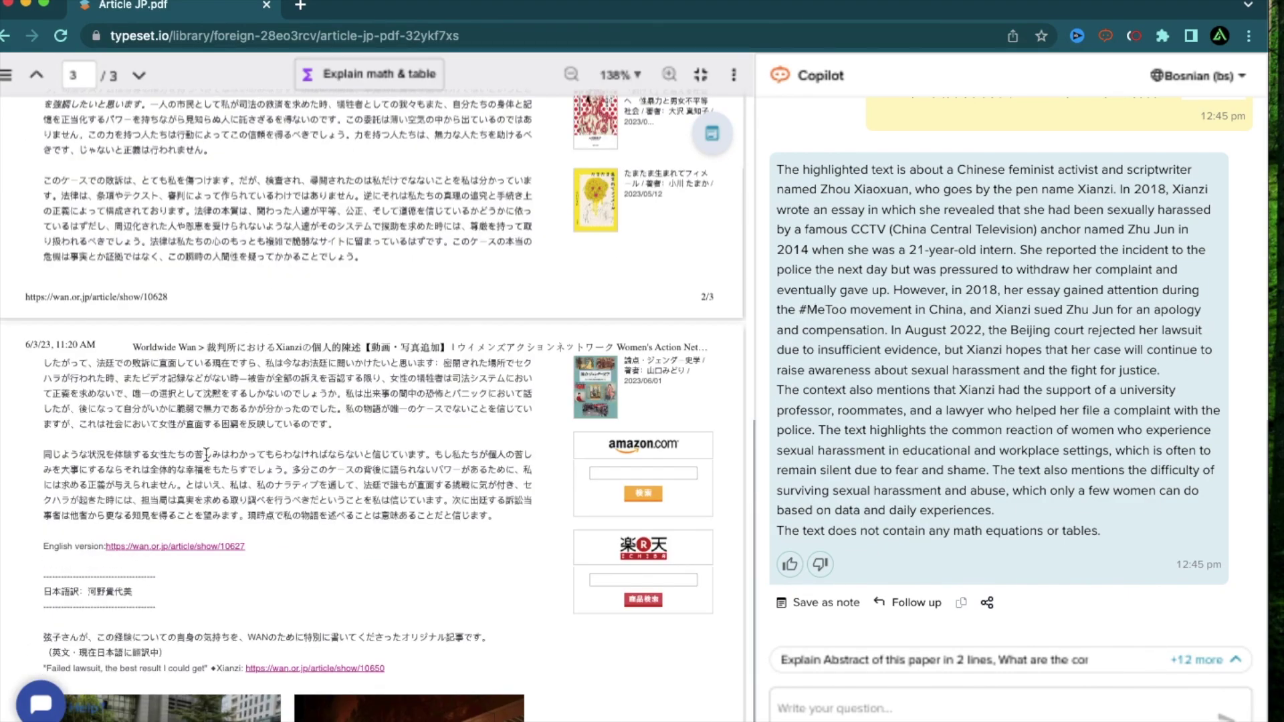
drag(493, 516, 134, 346)
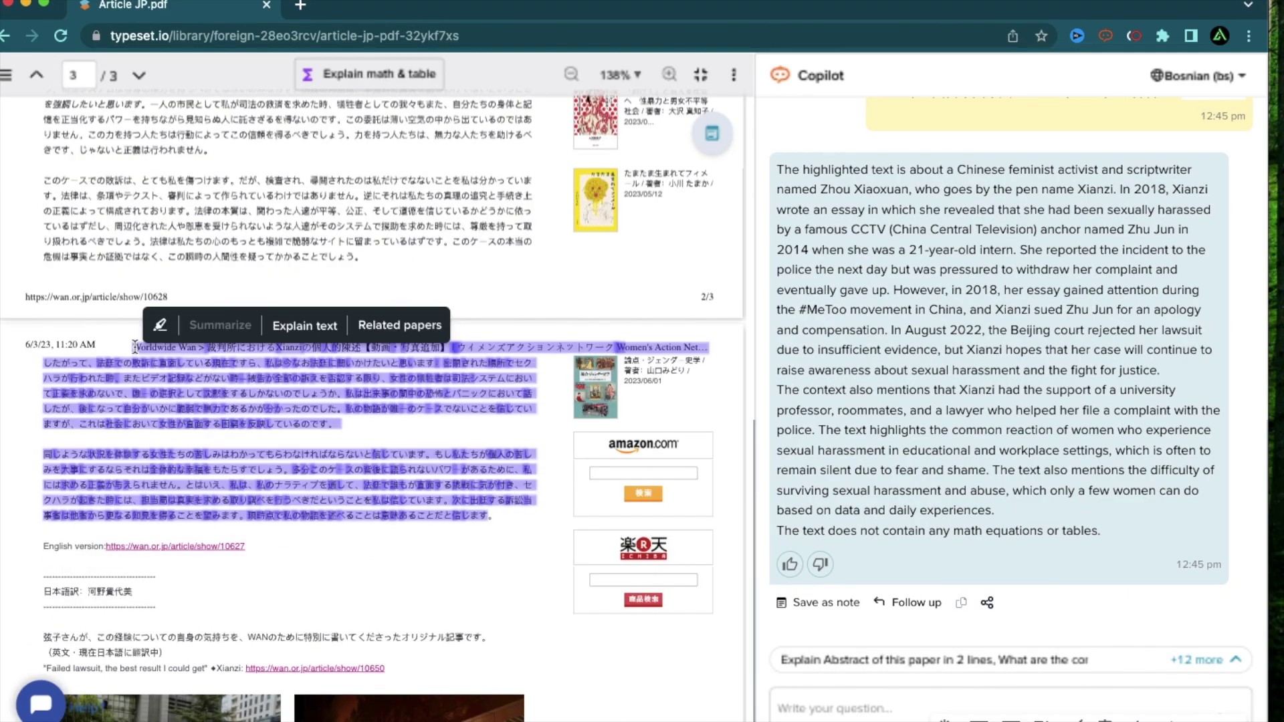
click(303, 326)
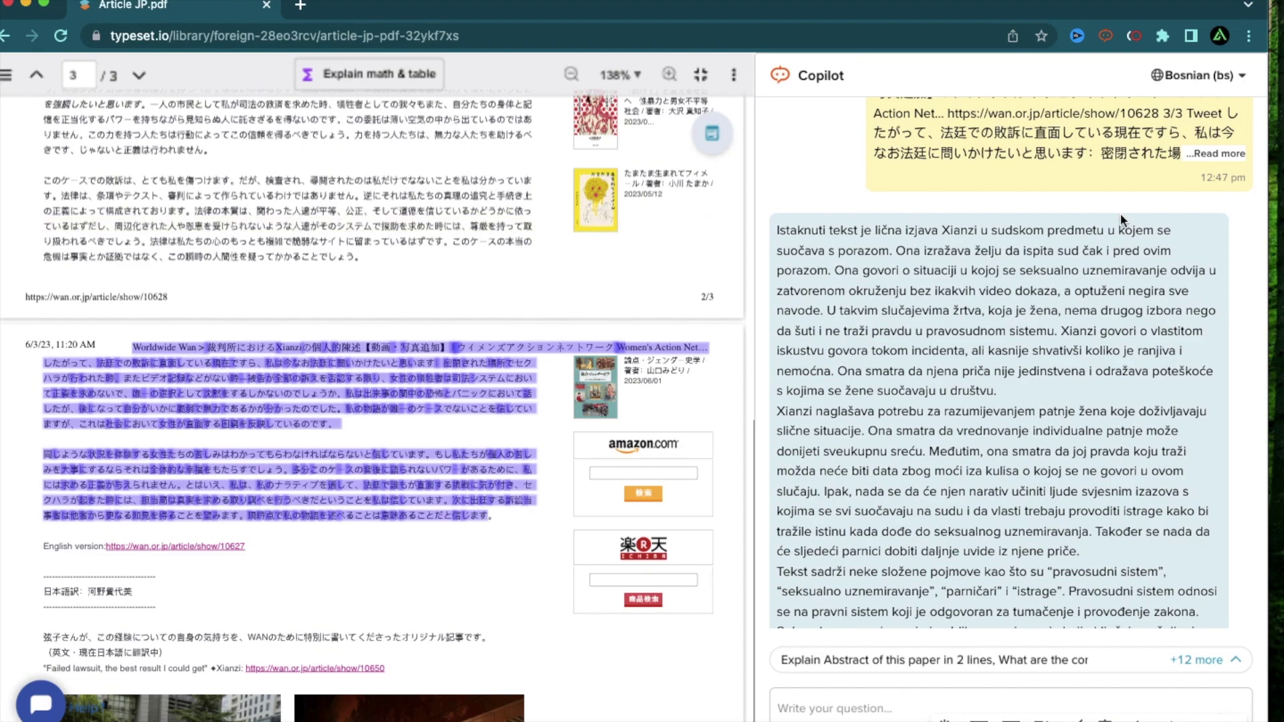
scroll(1238, 264, up, 5)
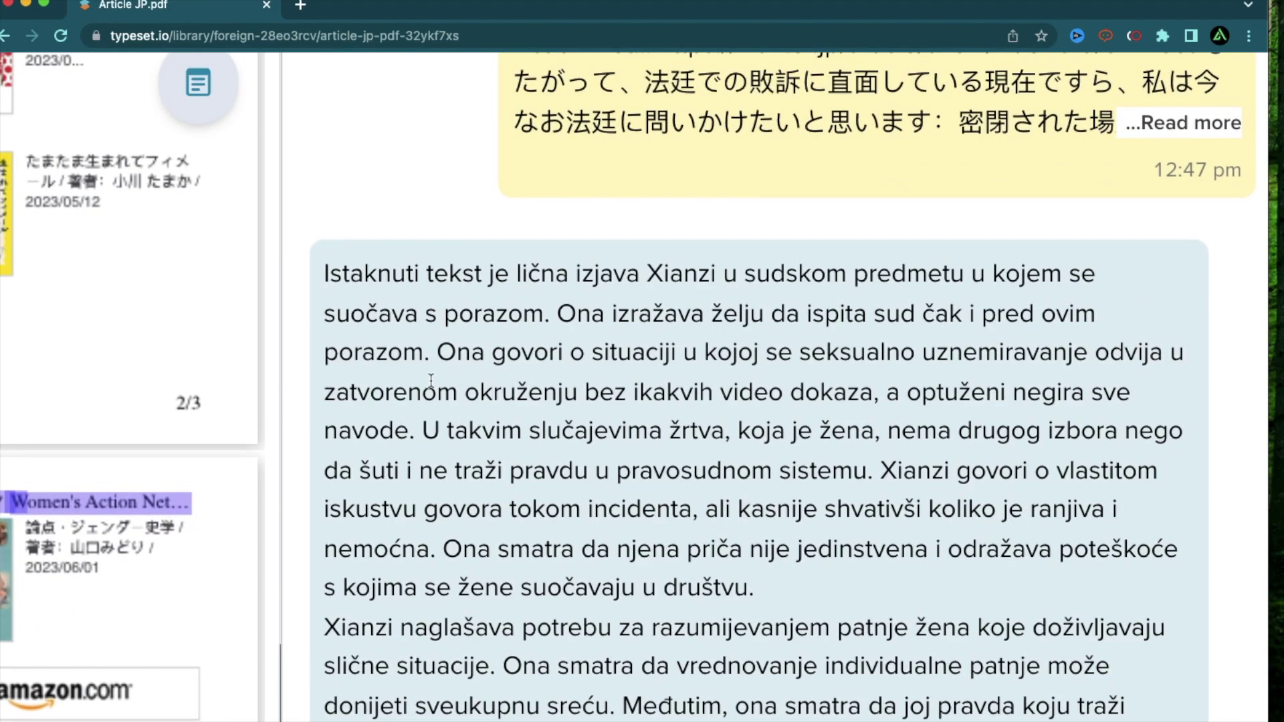
scroll(523, 400, down, 2)
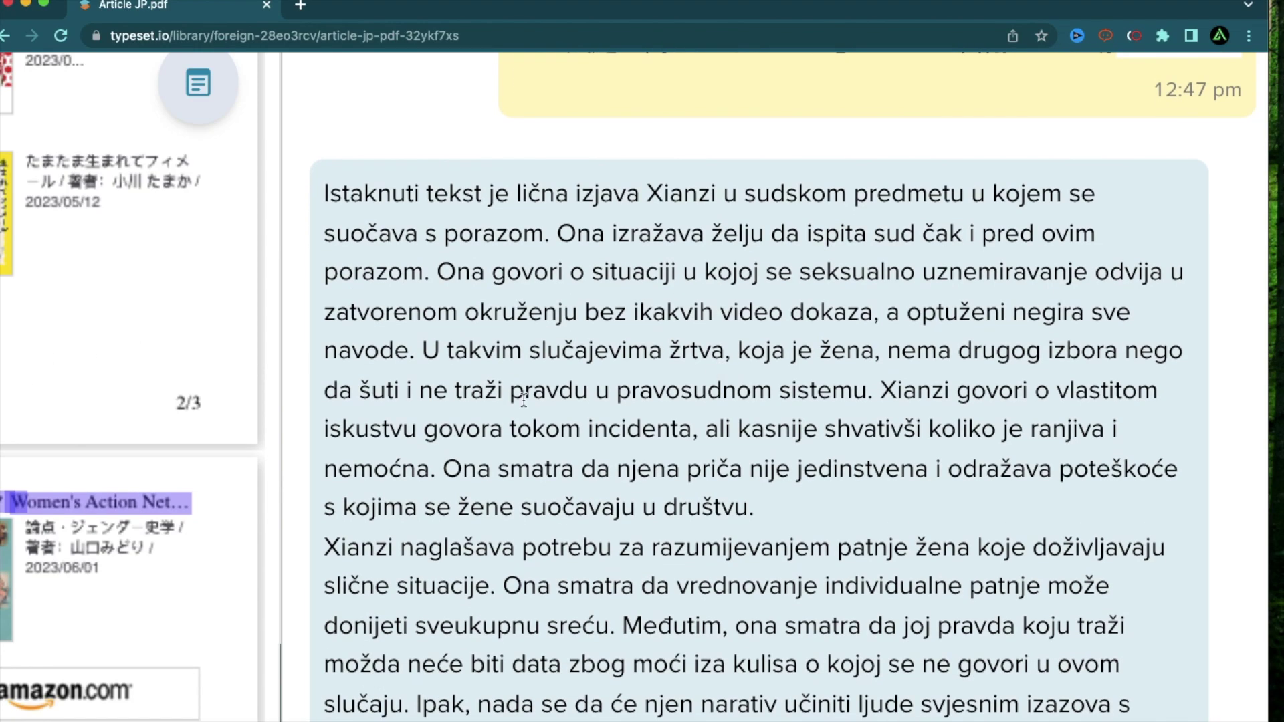
scroll(810, 381, down, 5)
scroll(809, 381, up, 4)
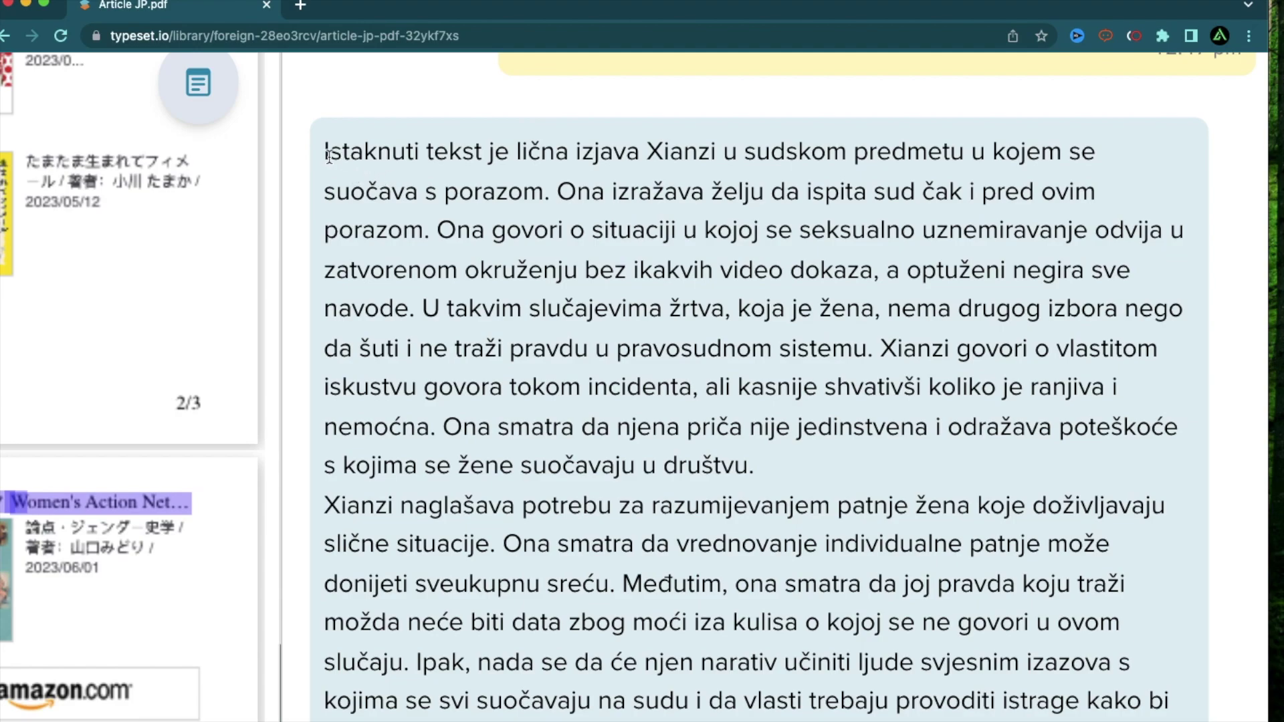
scroll(748, 385, down, 7)
scroll(736, 381, up, 4)
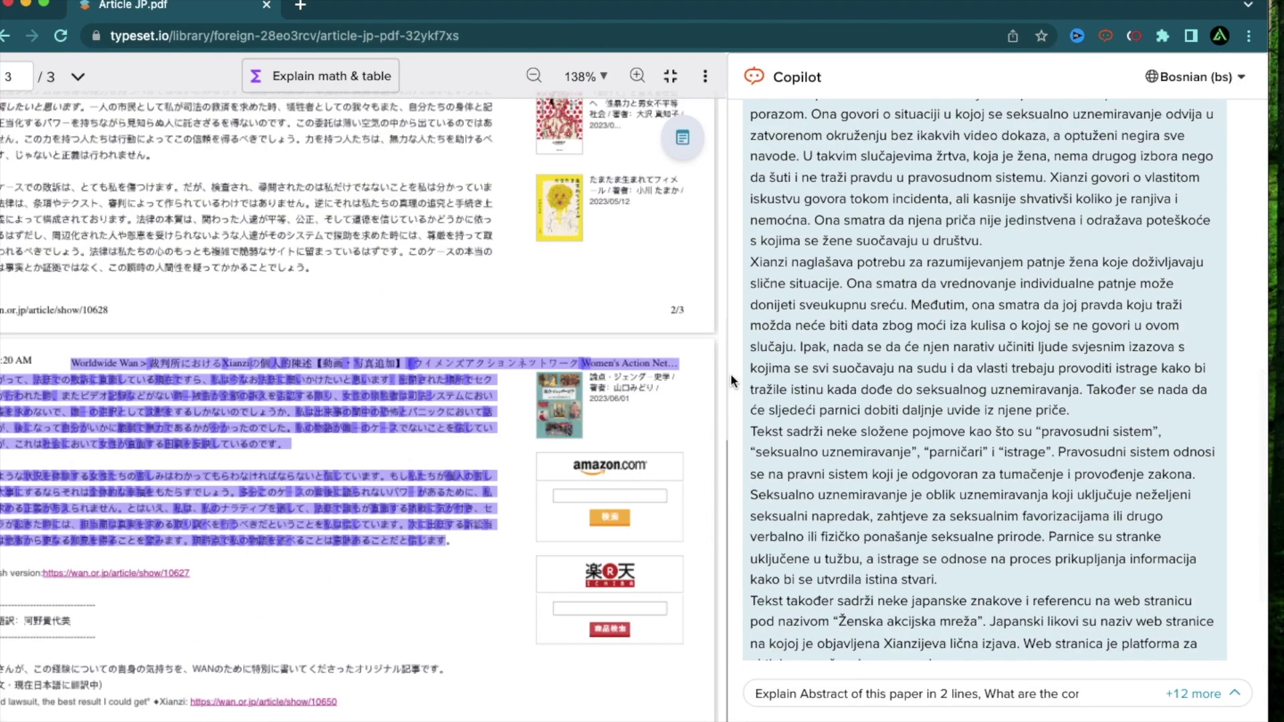
scroll(933, 319, up, 5)
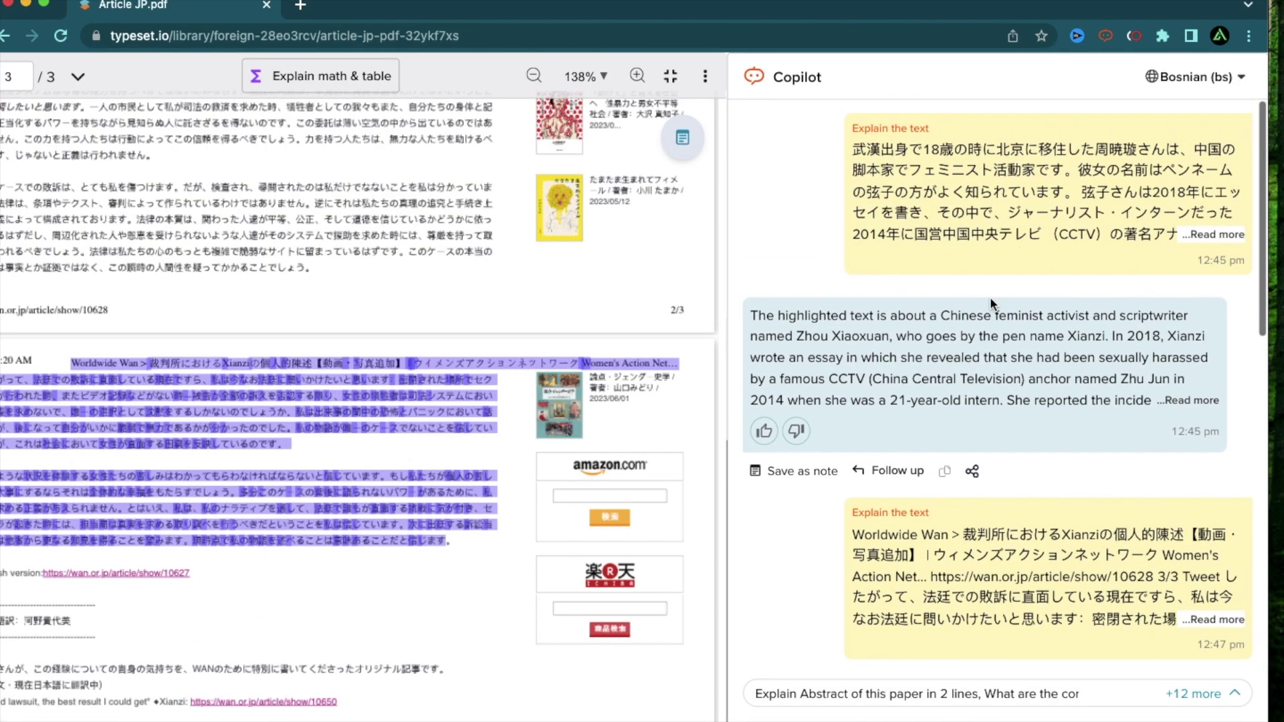
scroll(933, 320, down, 3)
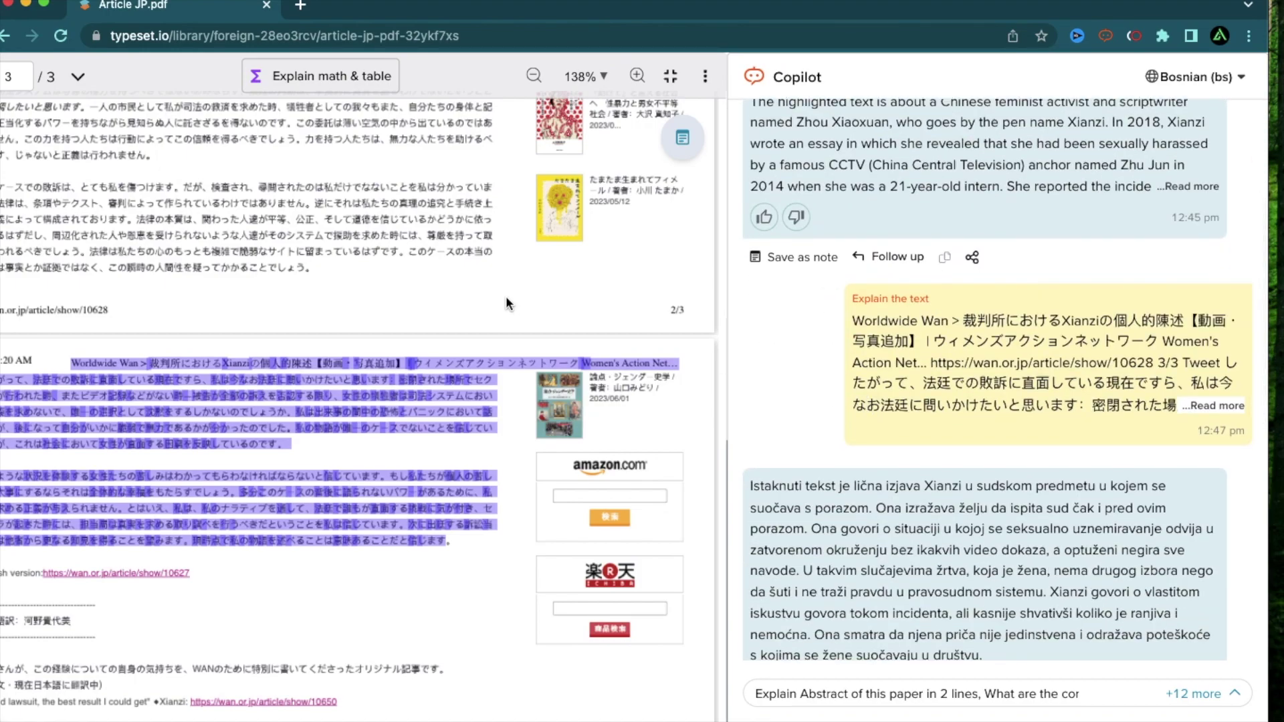
scroll(978, 471, down, 1)
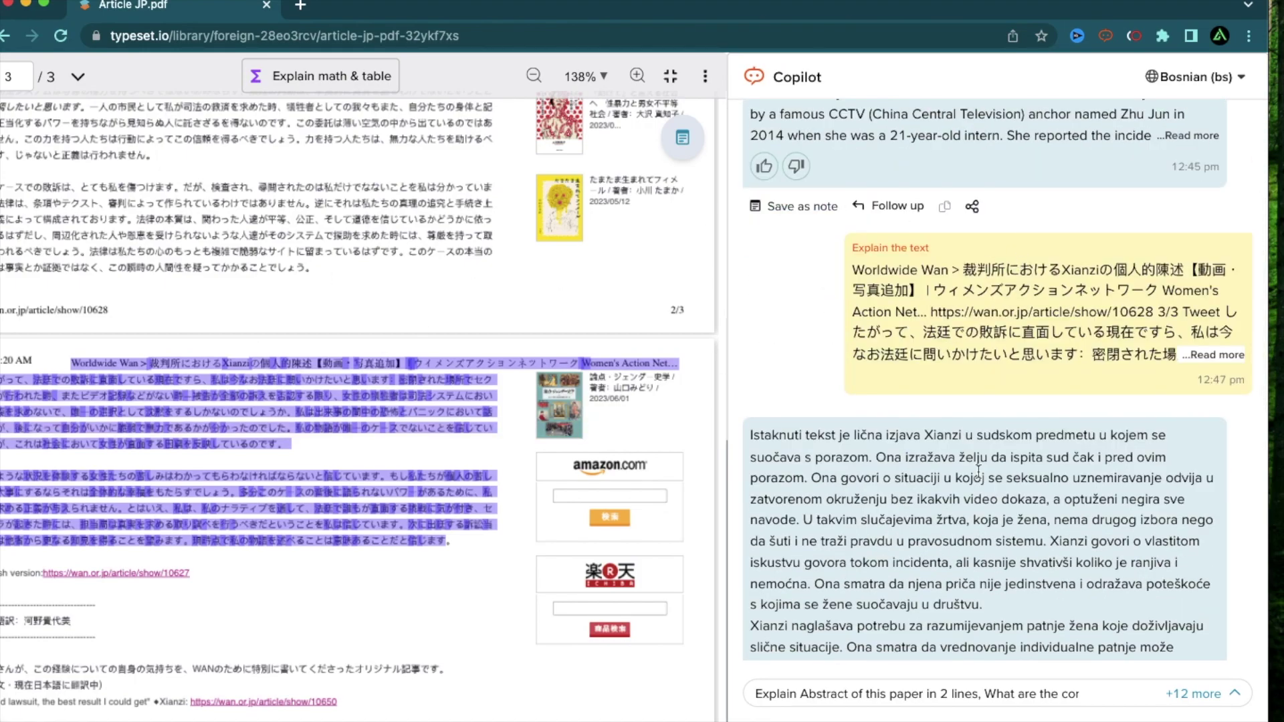
scroll(978, 471, down, 6)
scroll(1081, 266, up, 5)
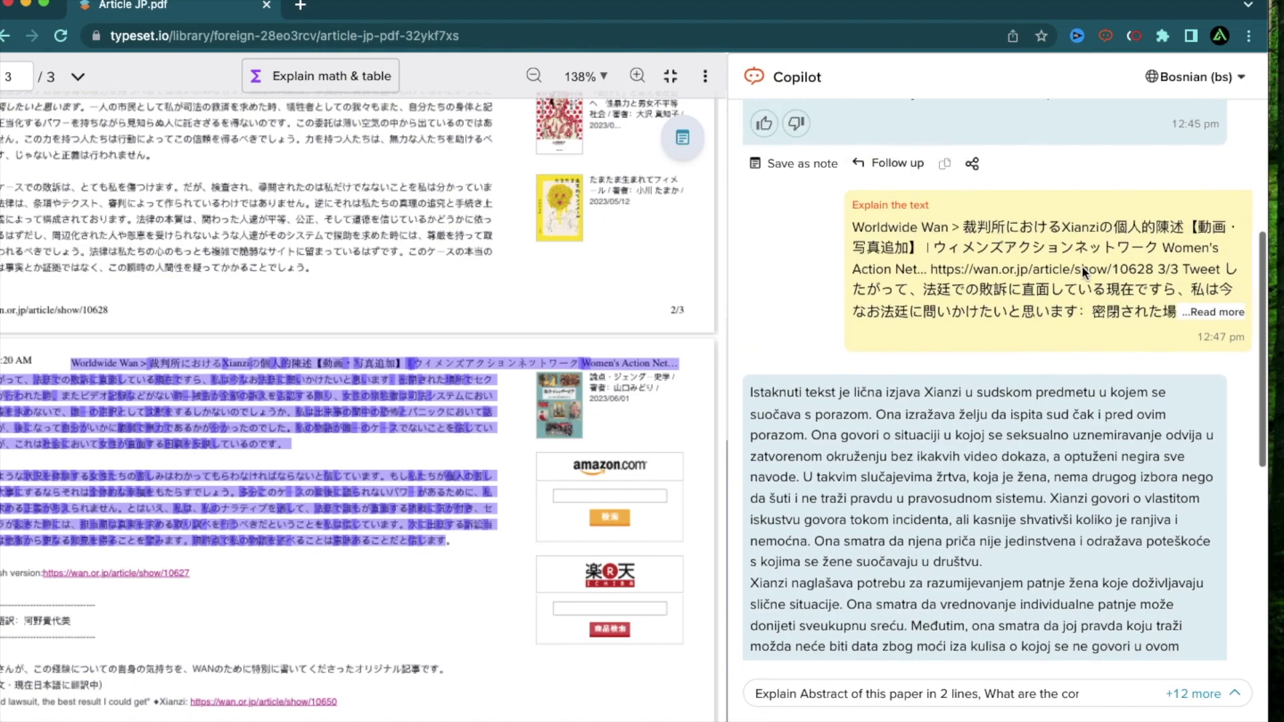
scroll(1081, 266, up, 3)
scroll(1016, 377, down, 10)
scroll(1016, 377, down, 2)
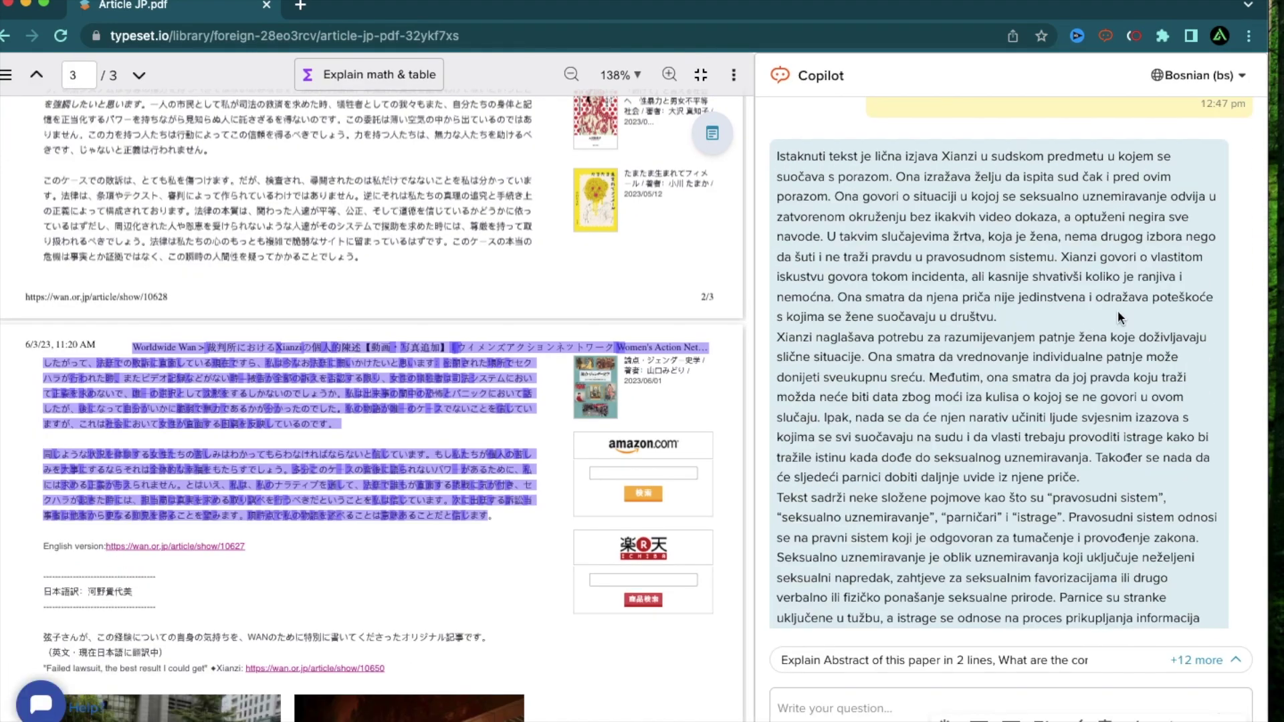